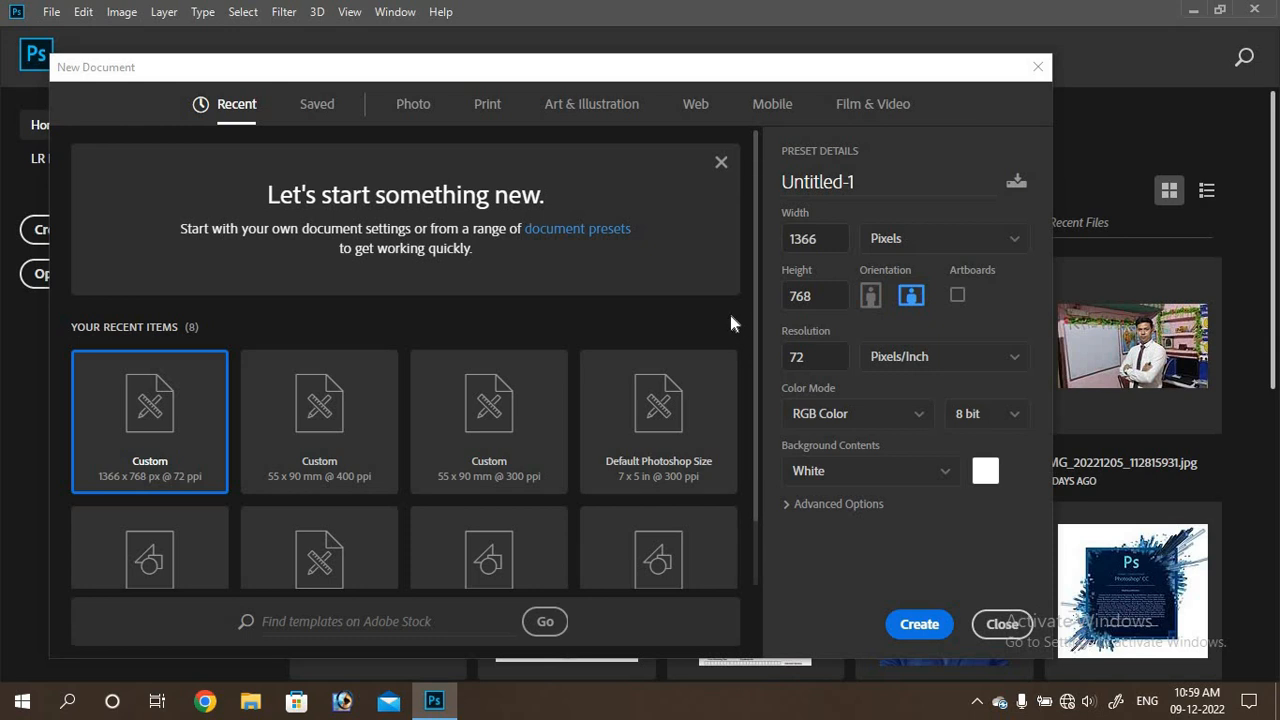
- Create a new document 18 inches wide and 12 inches high at 300 pixels/inch
click(1013, 245)
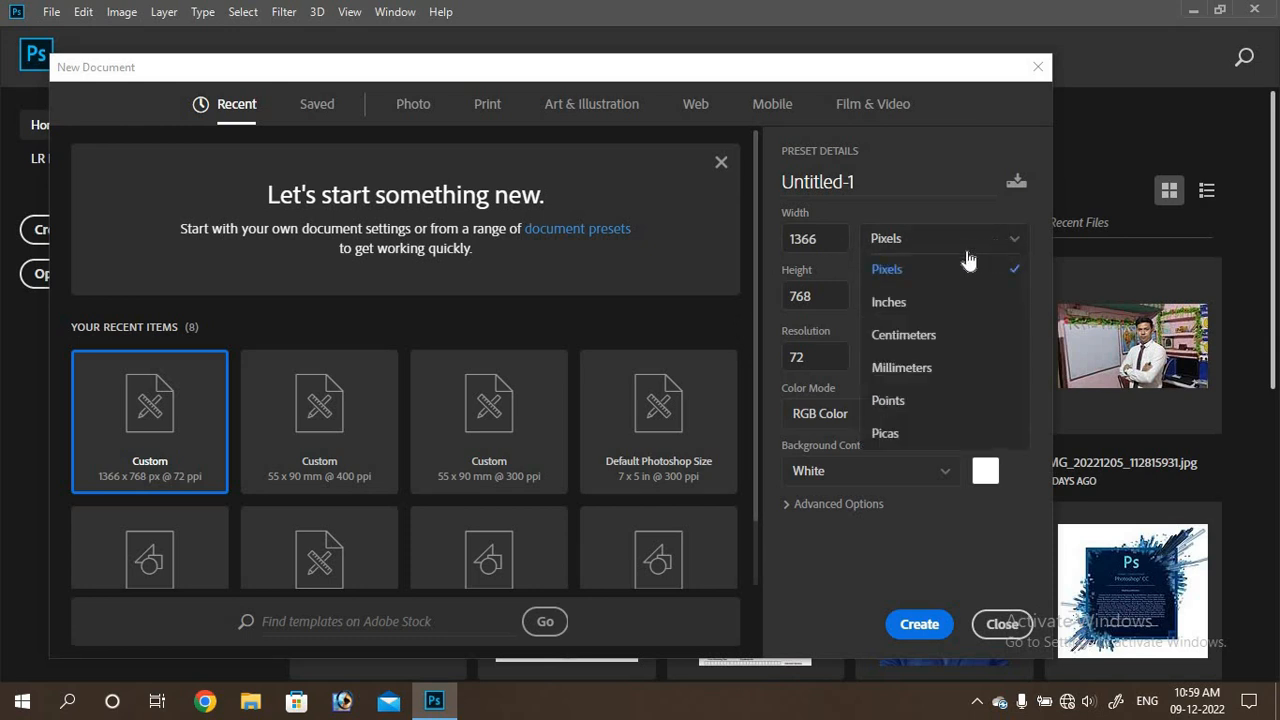
click(890, 304)
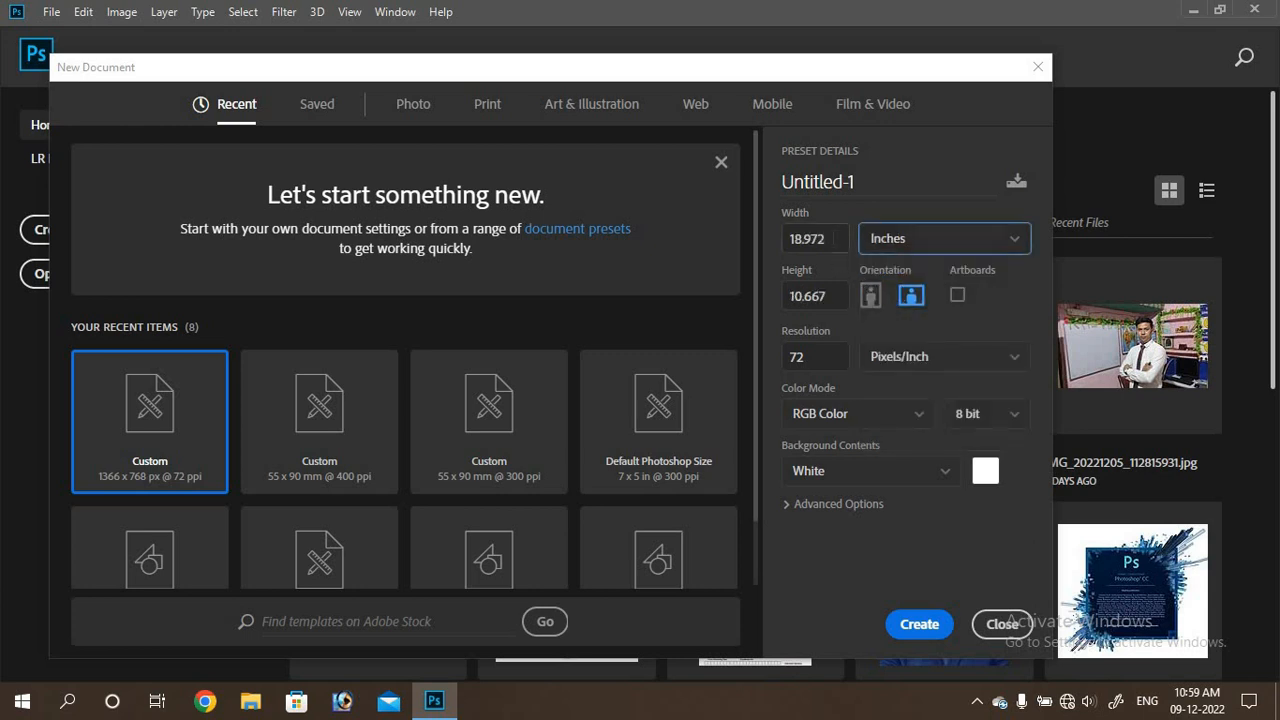
click(836, 238)
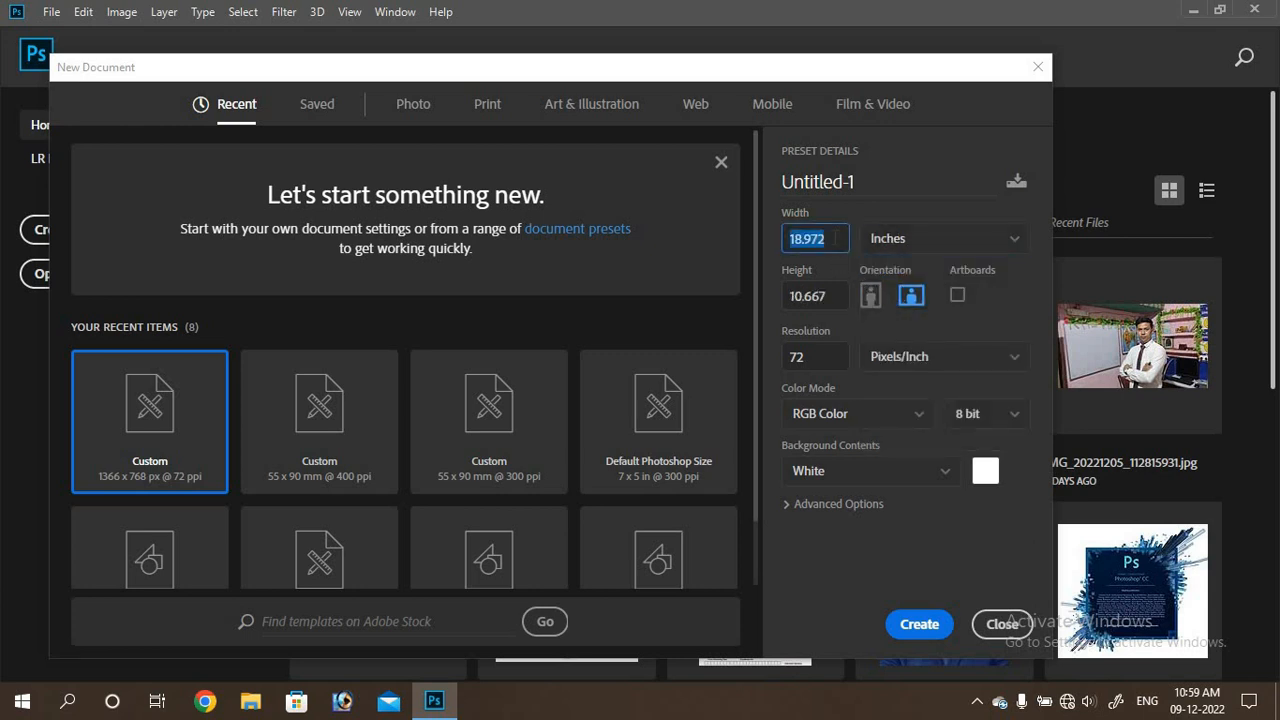
key(Up)
text(1)
key(Tab)
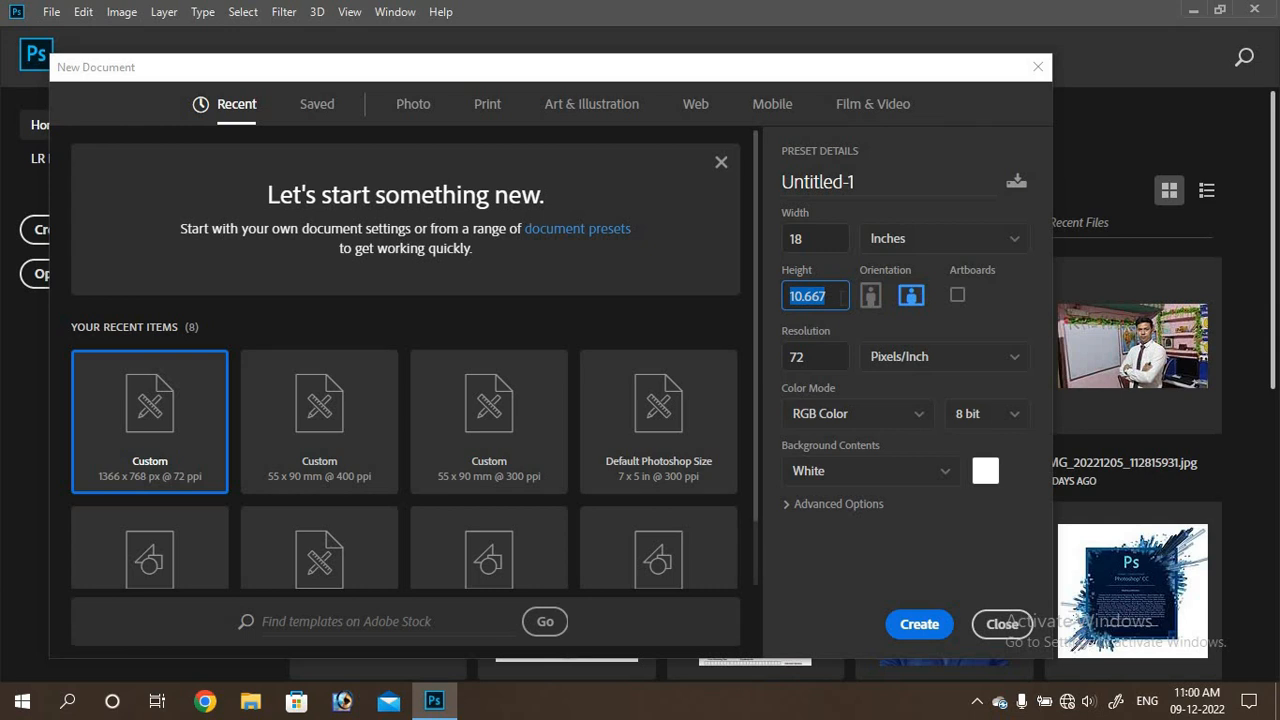
text(12)
key(Tab)
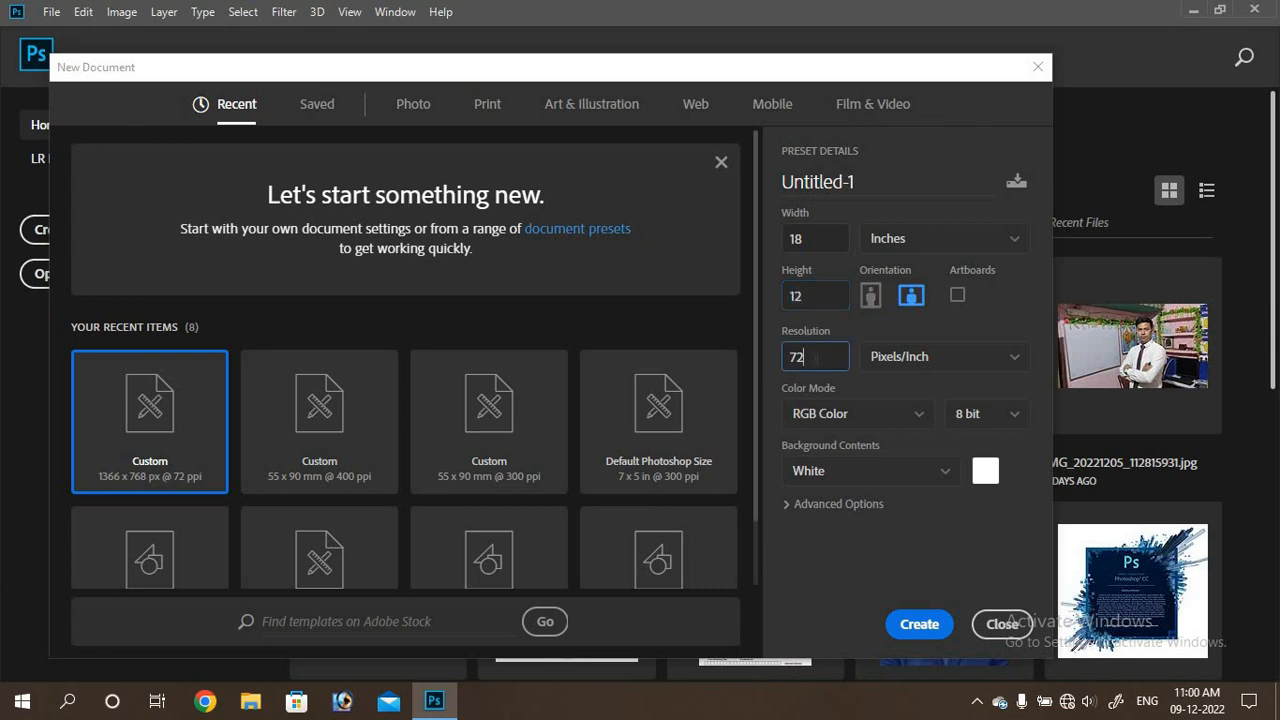
text(300)
click(917, 622)
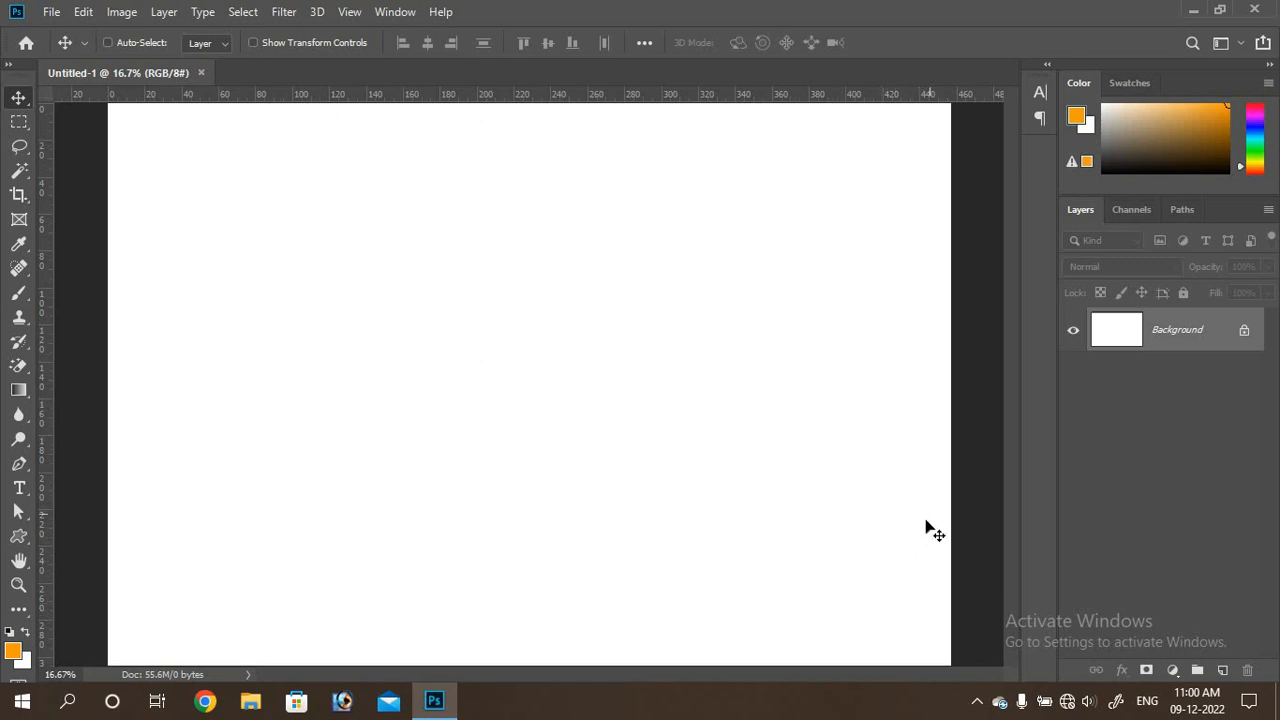
key(ctrl+0)
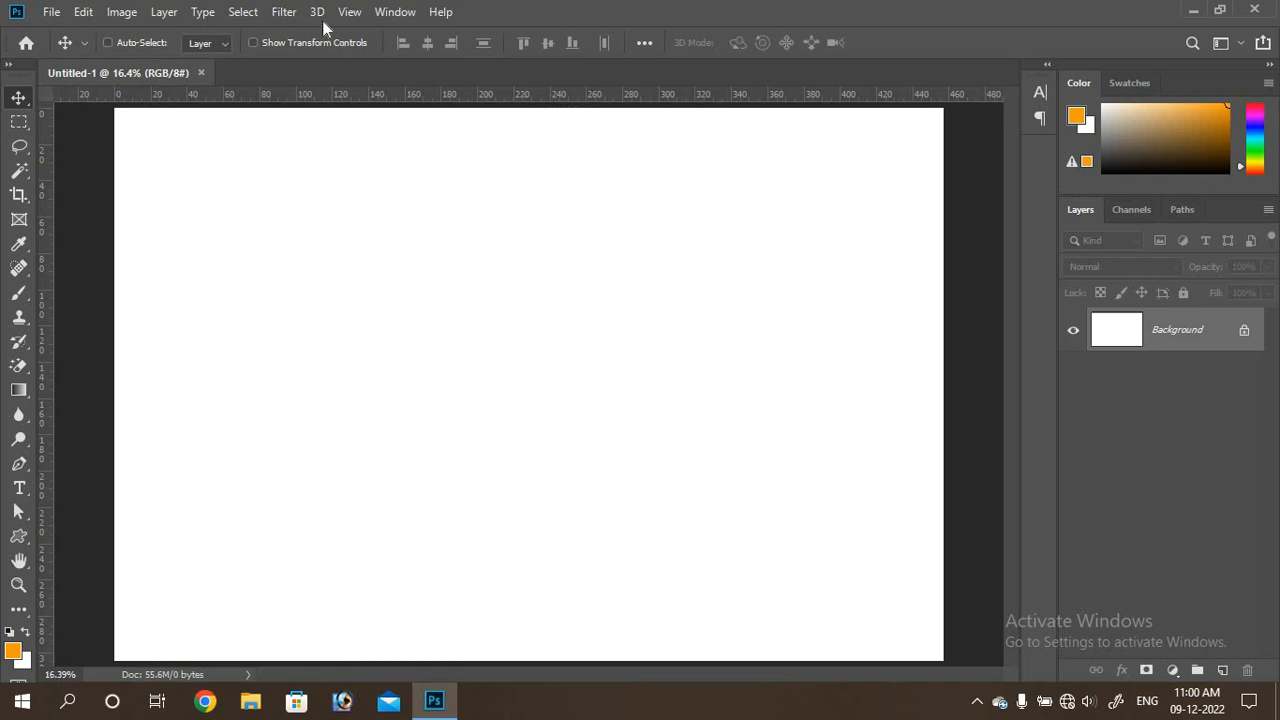
- Hide the rulers and show them again
click(349, 12)
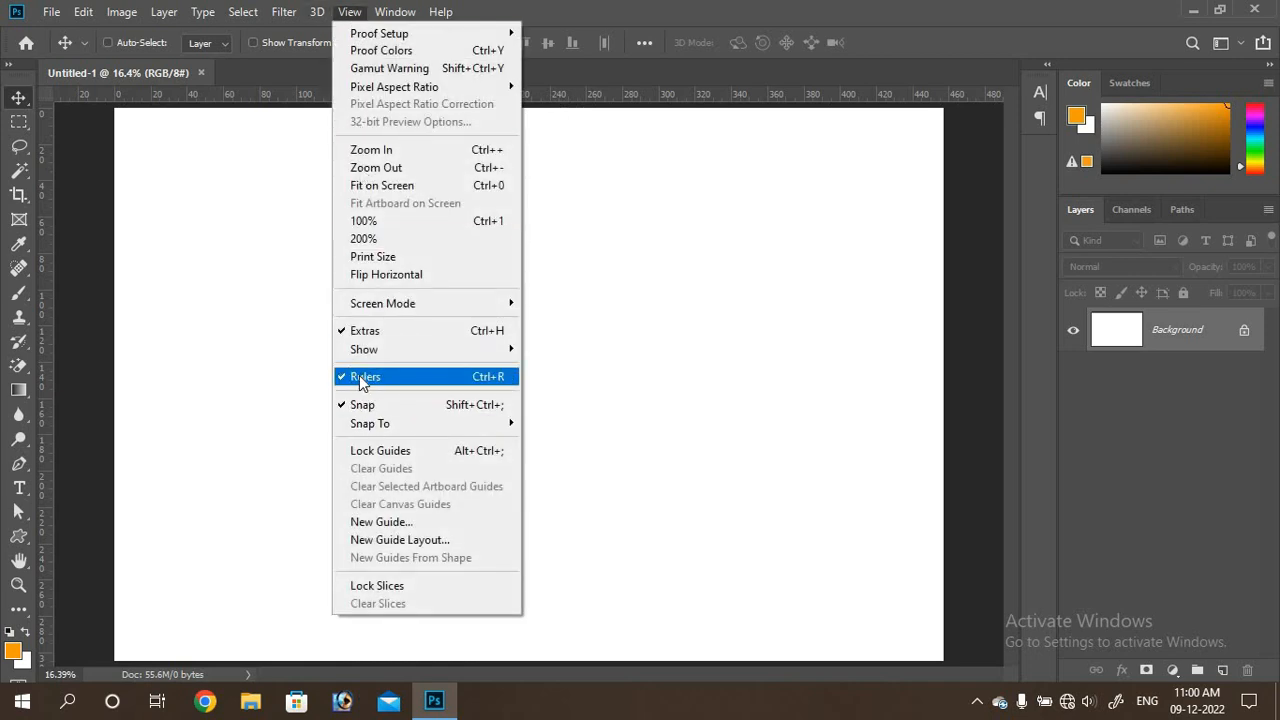
click(360, 377)
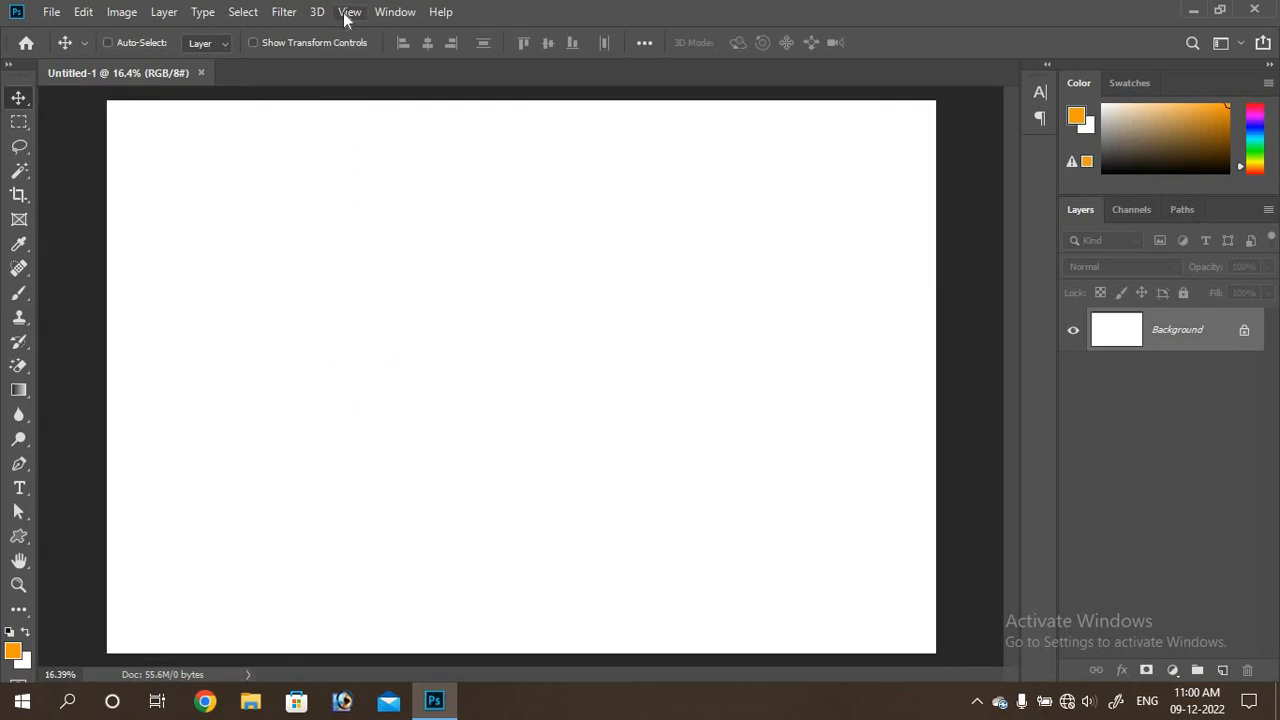
click(349, 12)
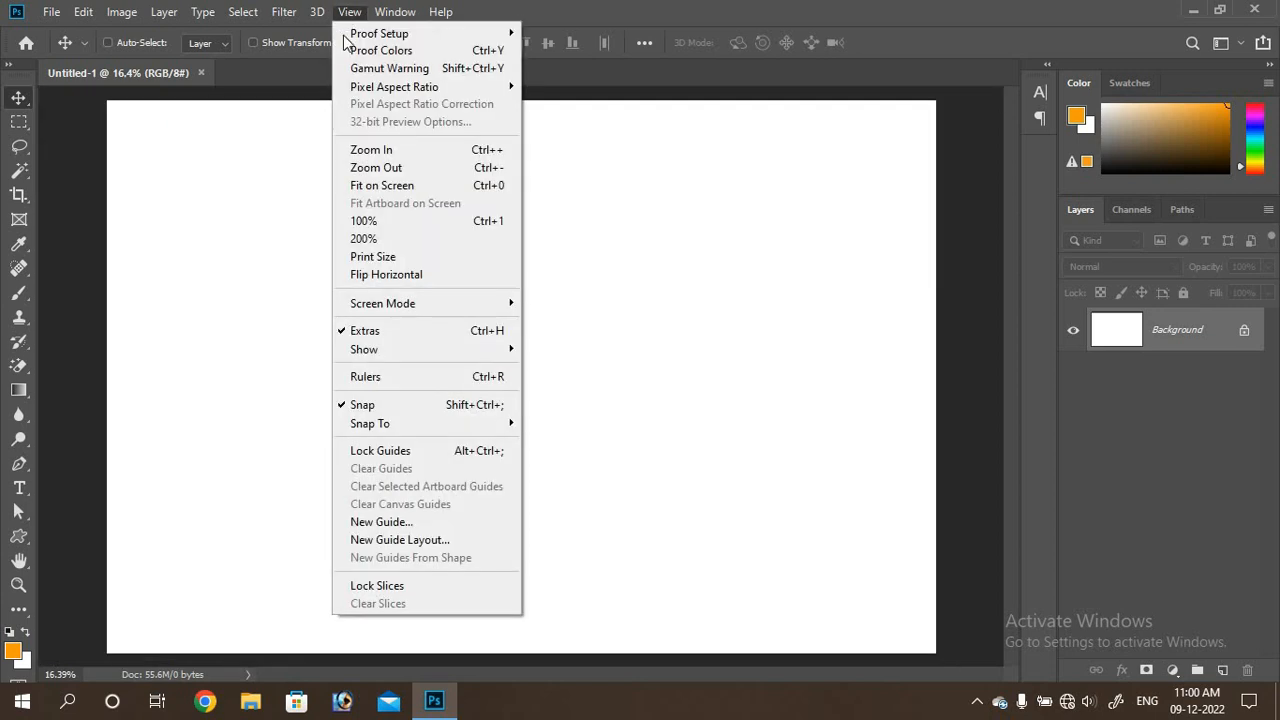
click(364, 378)
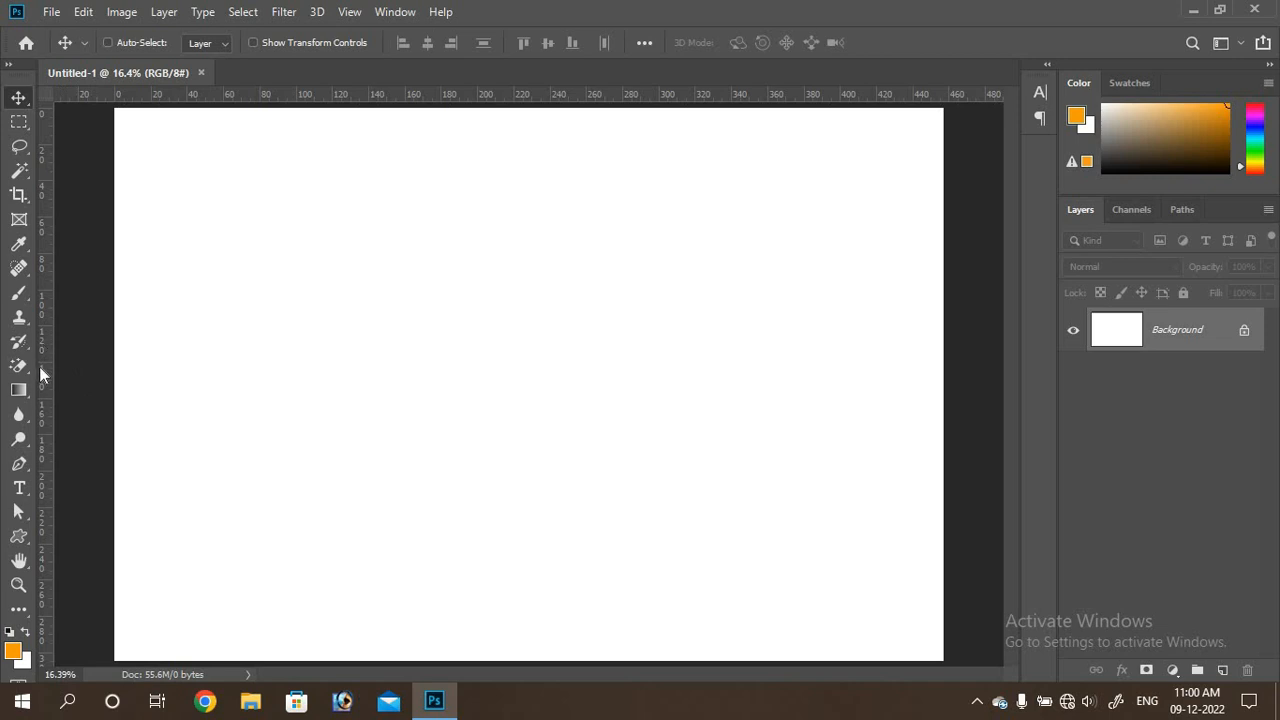
- Place two vertical and two horizontal guides about 20 mm inside the canvas edges
drag(42, 360, 153, 362)
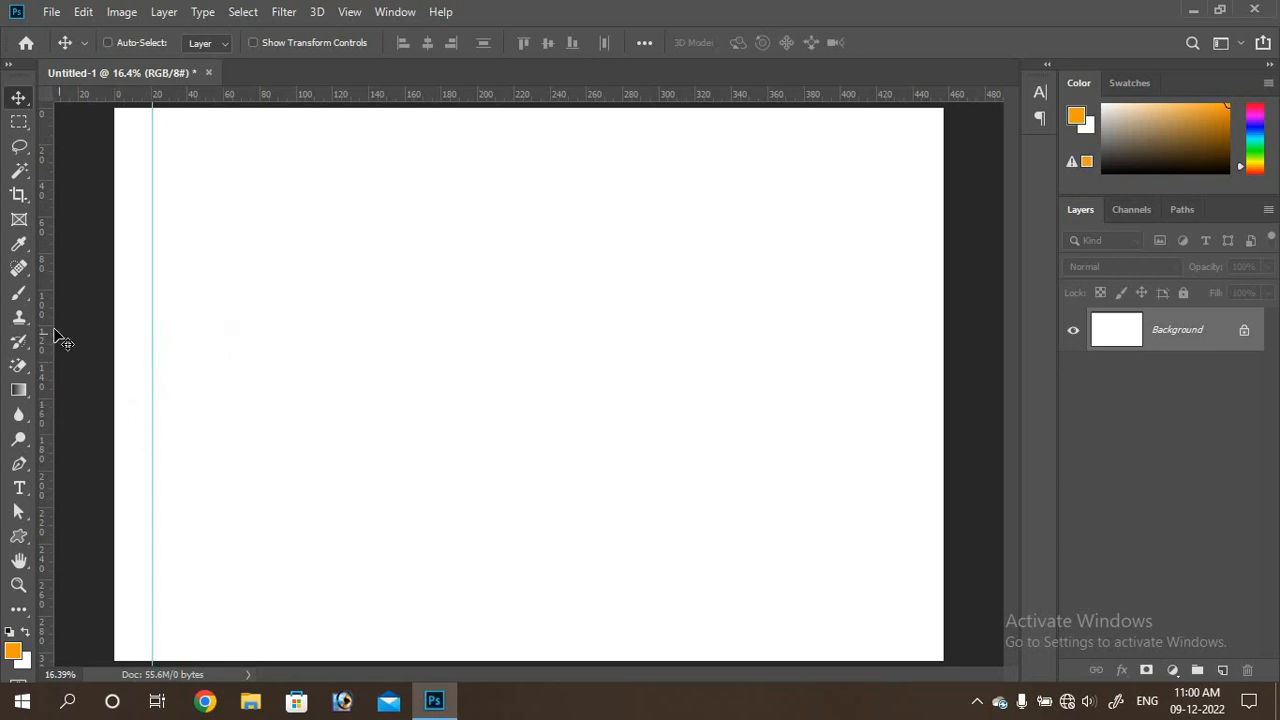
drag(45, 321, 905, 358)
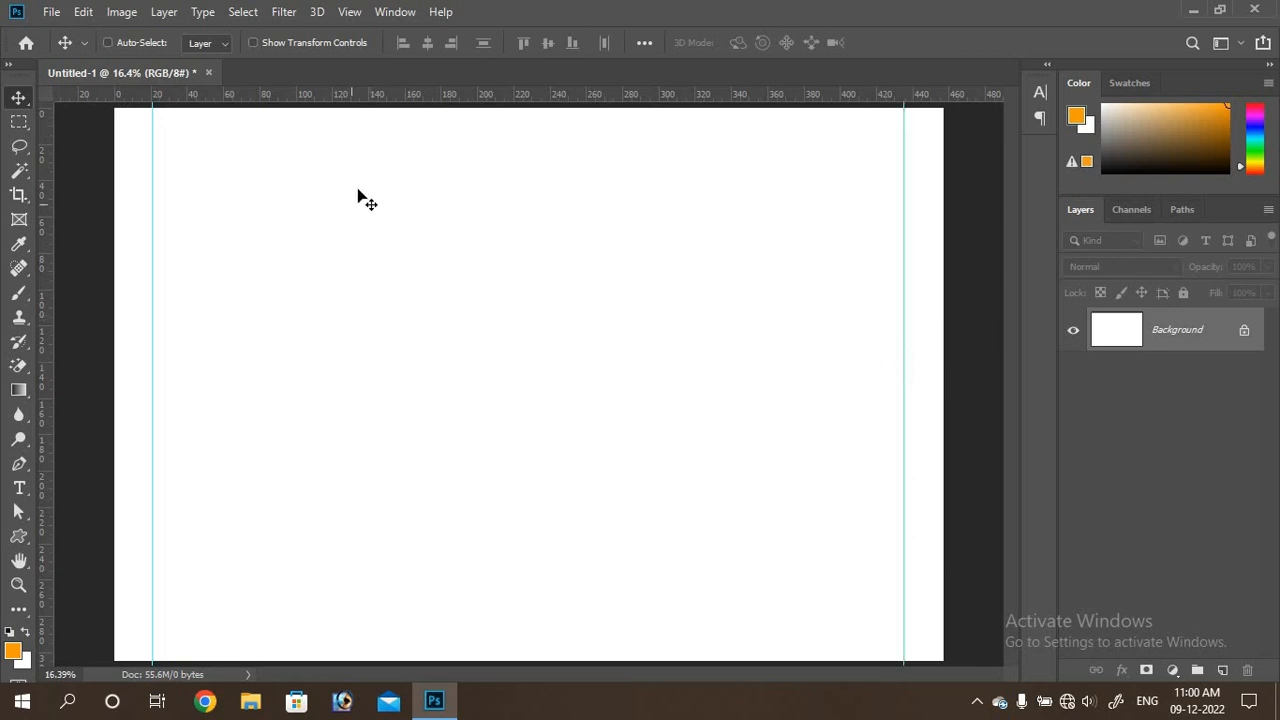
drag(388, 99, 339, 632)
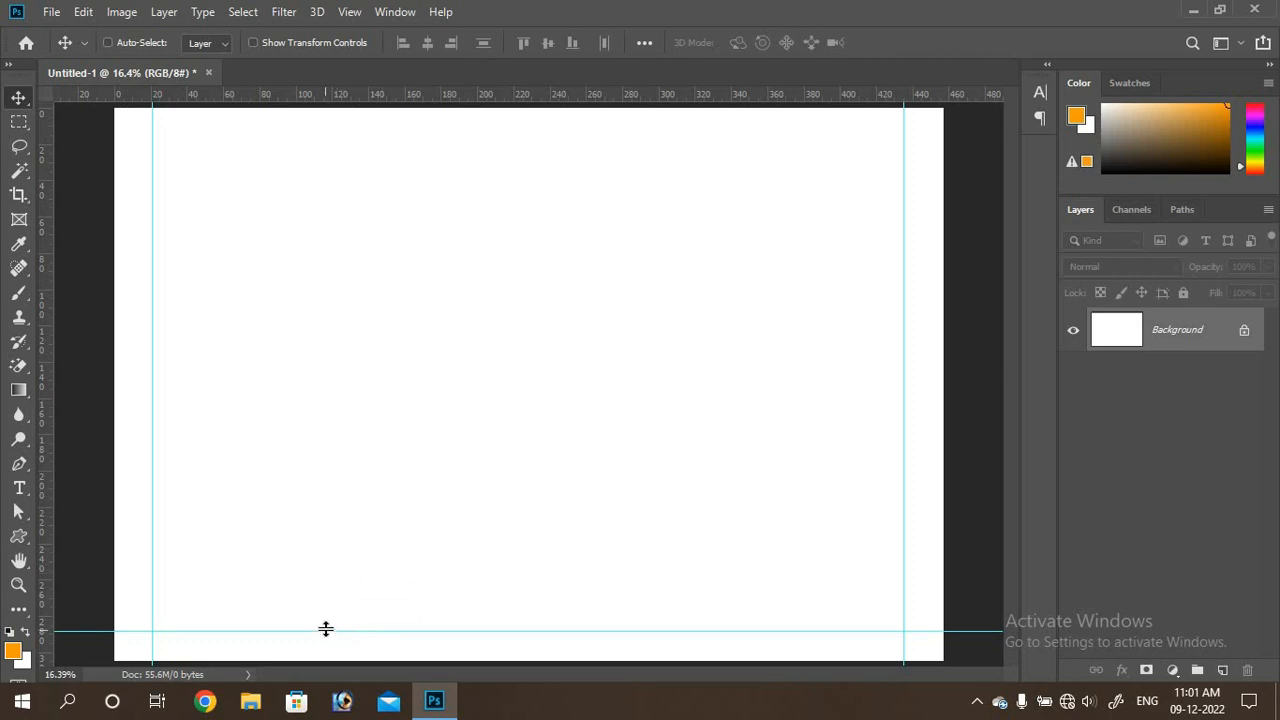
drag(328, 626, 341, 630)
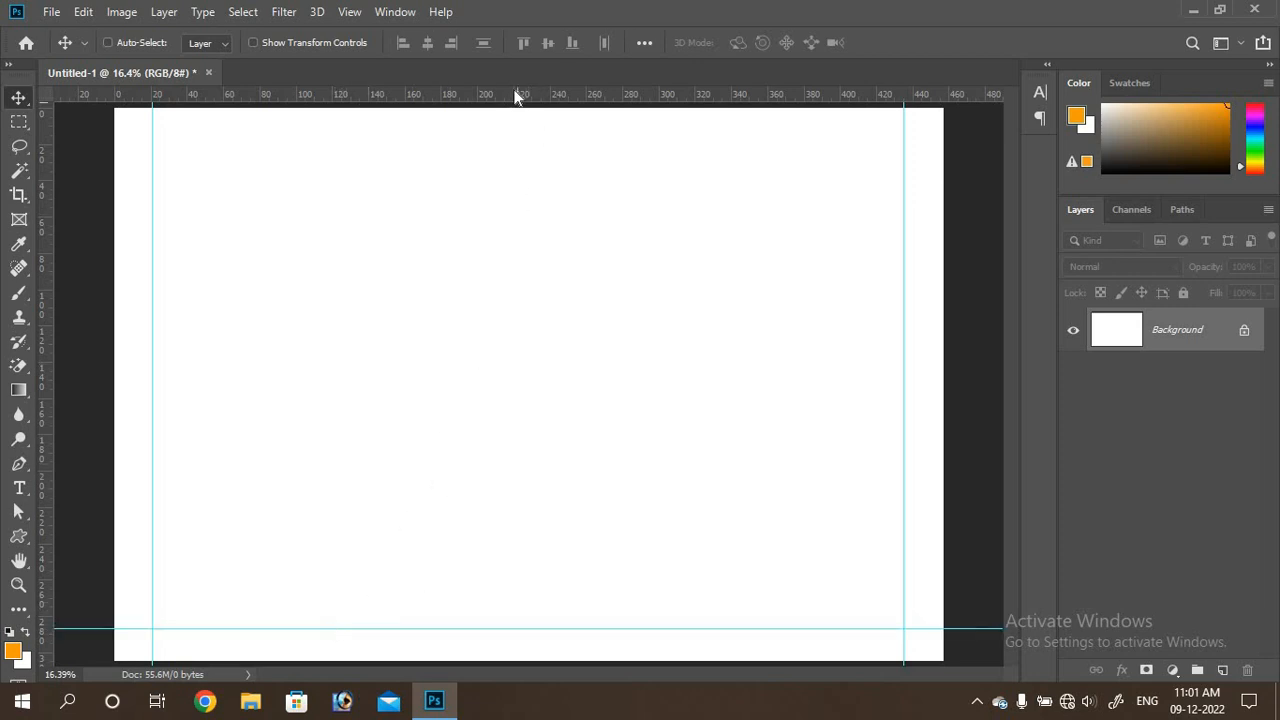
drag(517, 97, 519, 141)
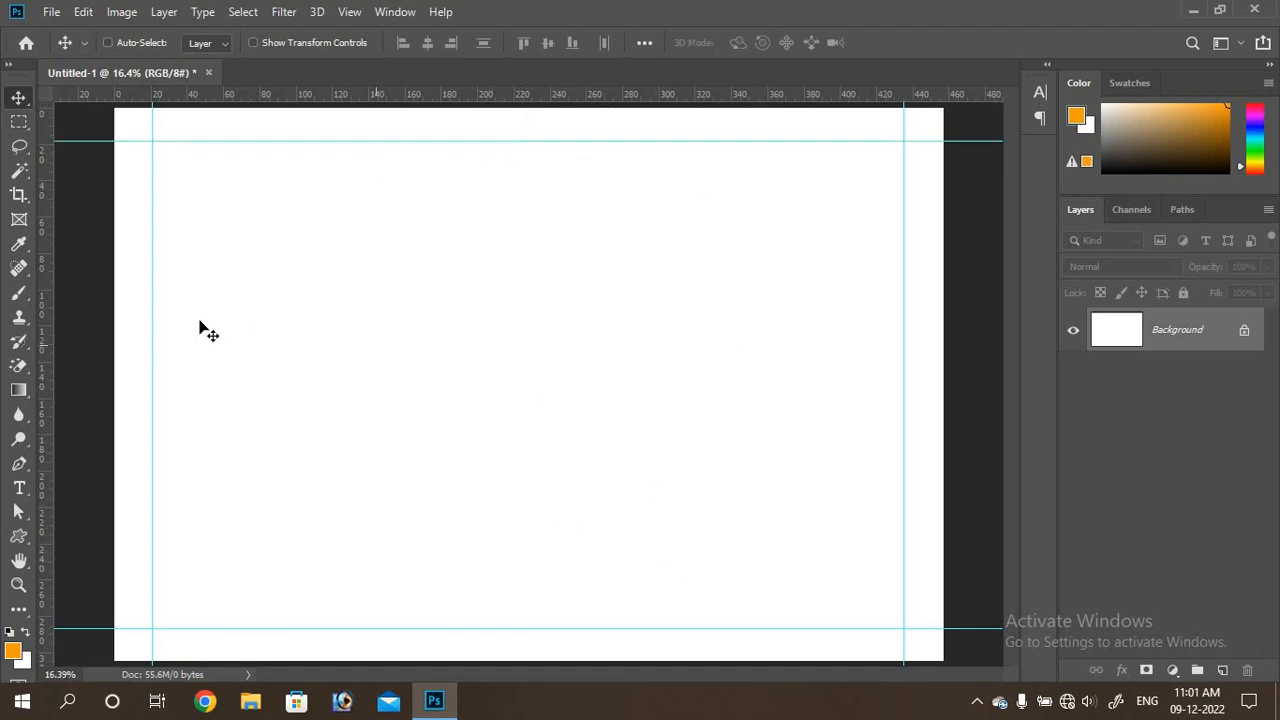
- Add a second set of two vertical and two horizontal guides about 20 mm inside the existing ones
drag(43, 286, 190, 273)
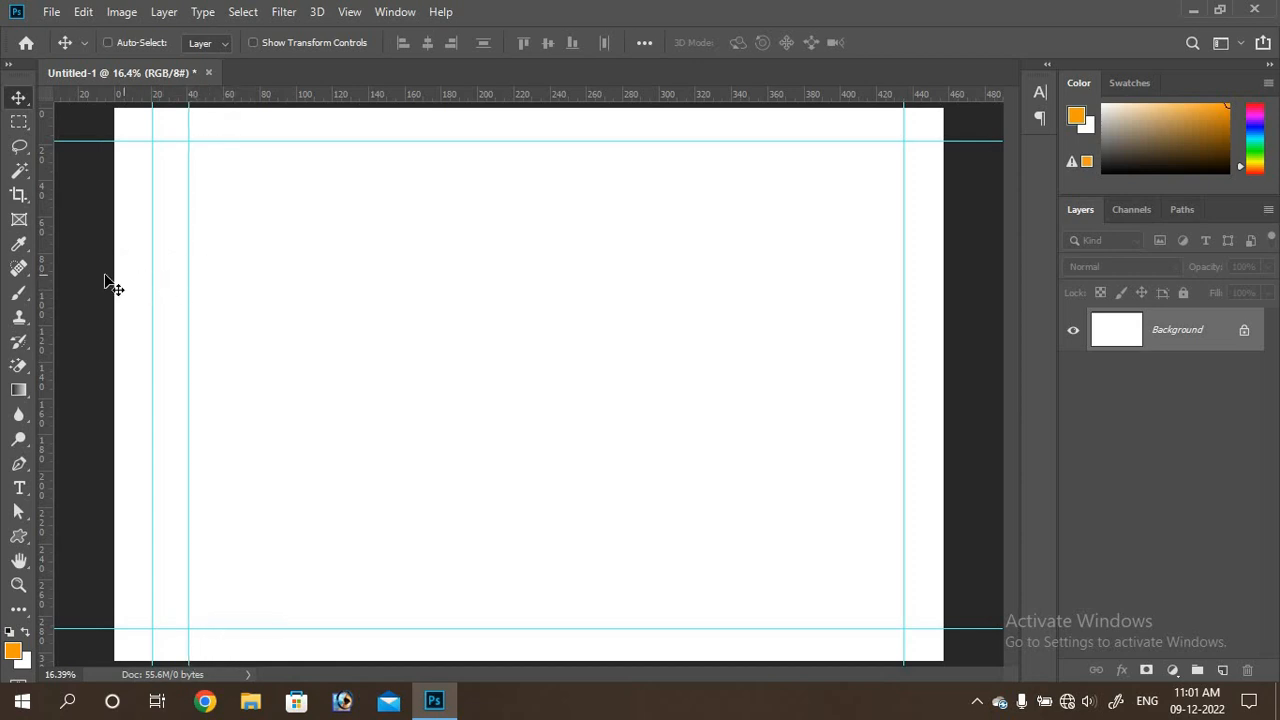
drag(37, 320, 869, 319)
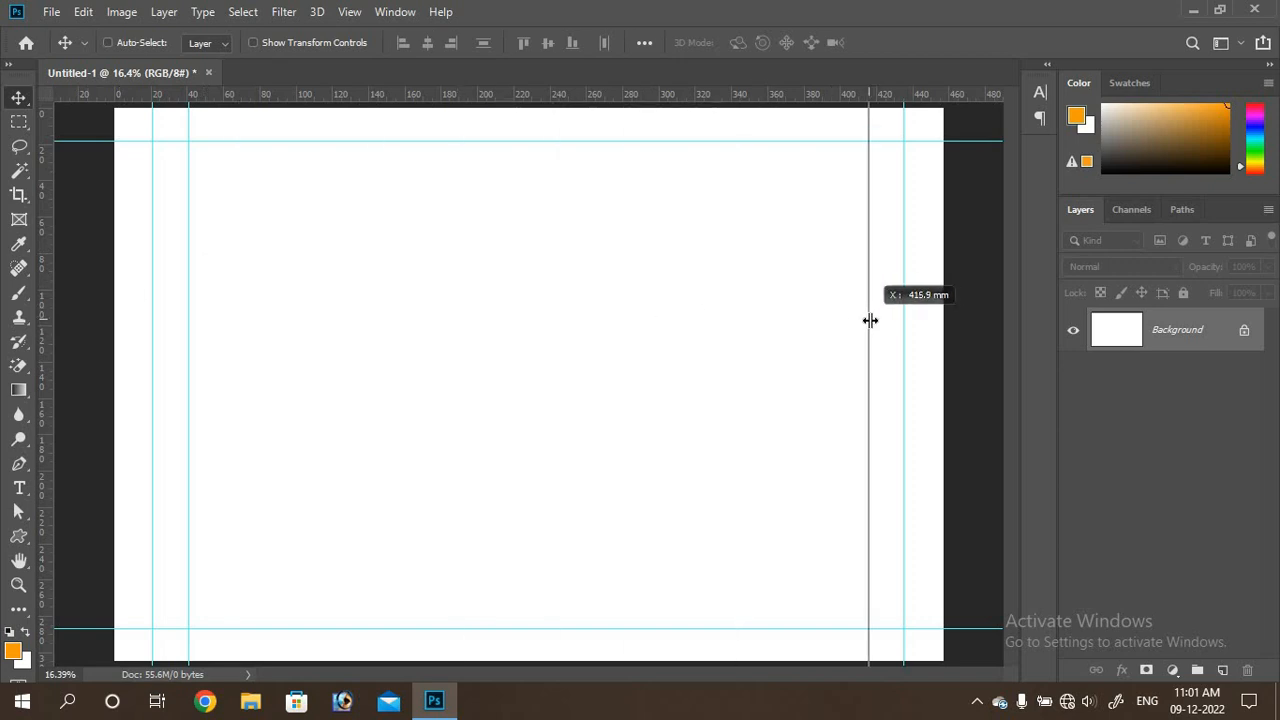
drag(869, 320, 868, 320)
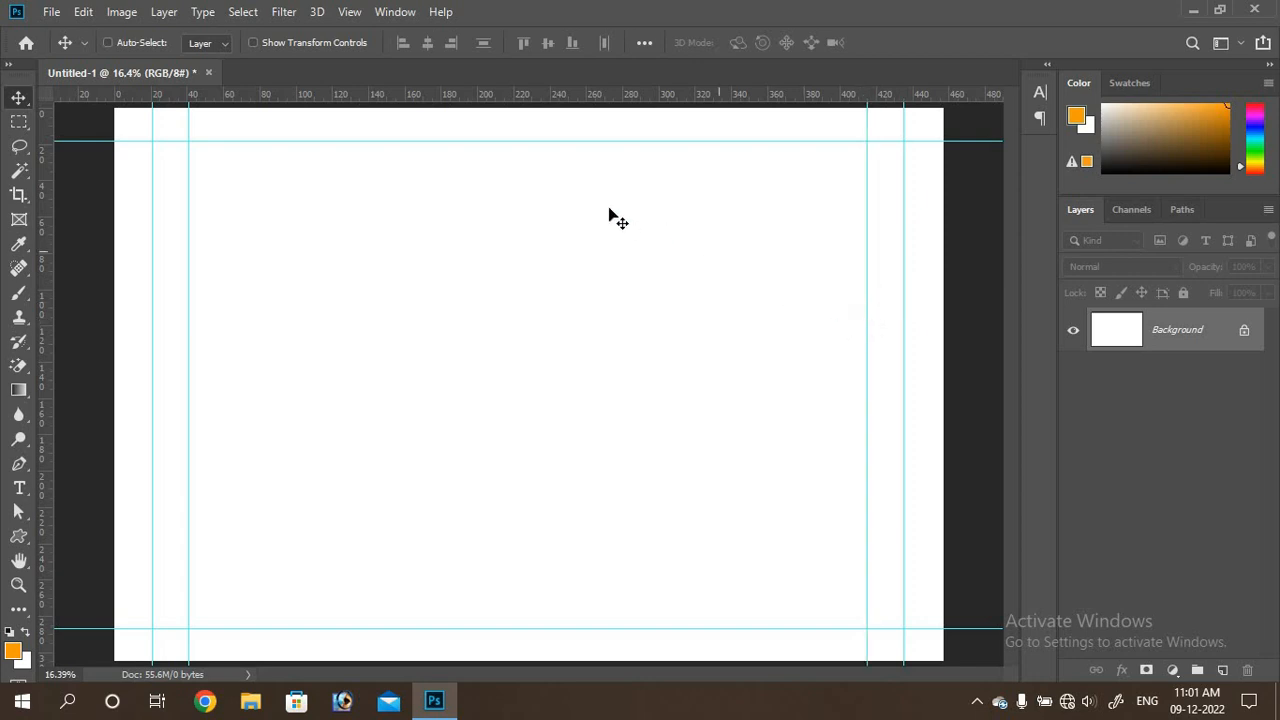
drag(546, 97, 547, 175)
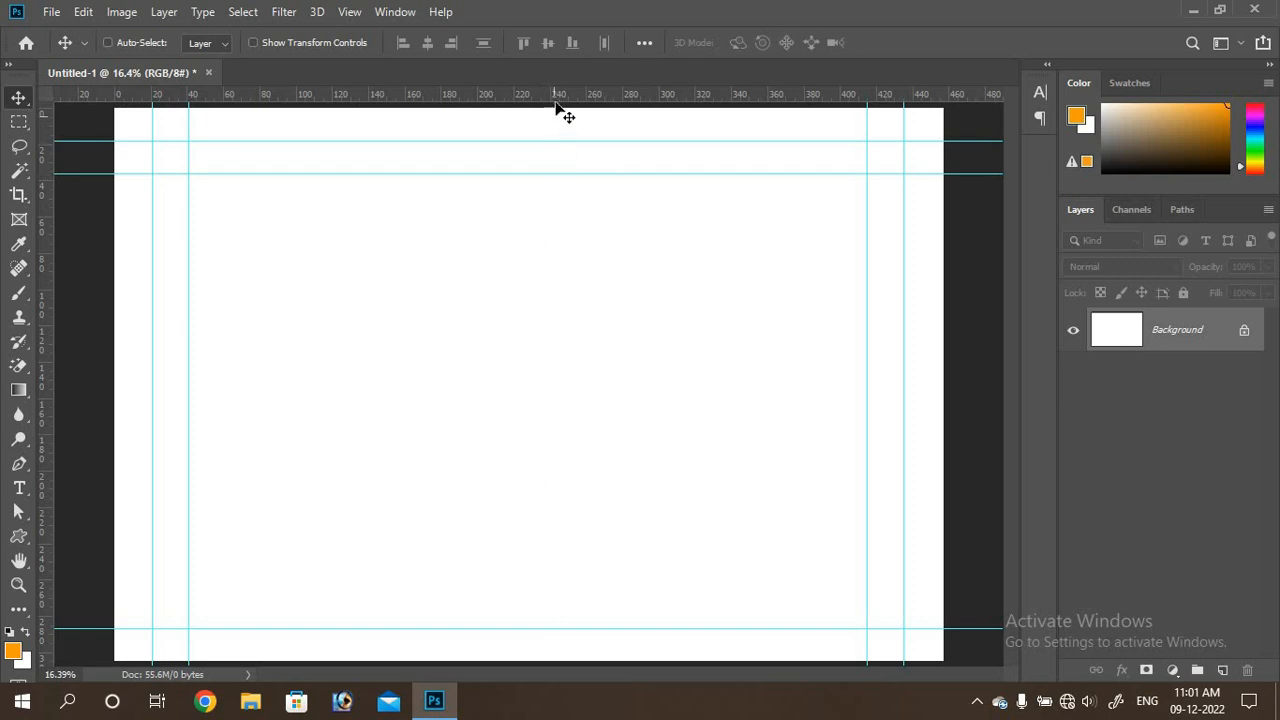
drag(557, 97, 531, 598)
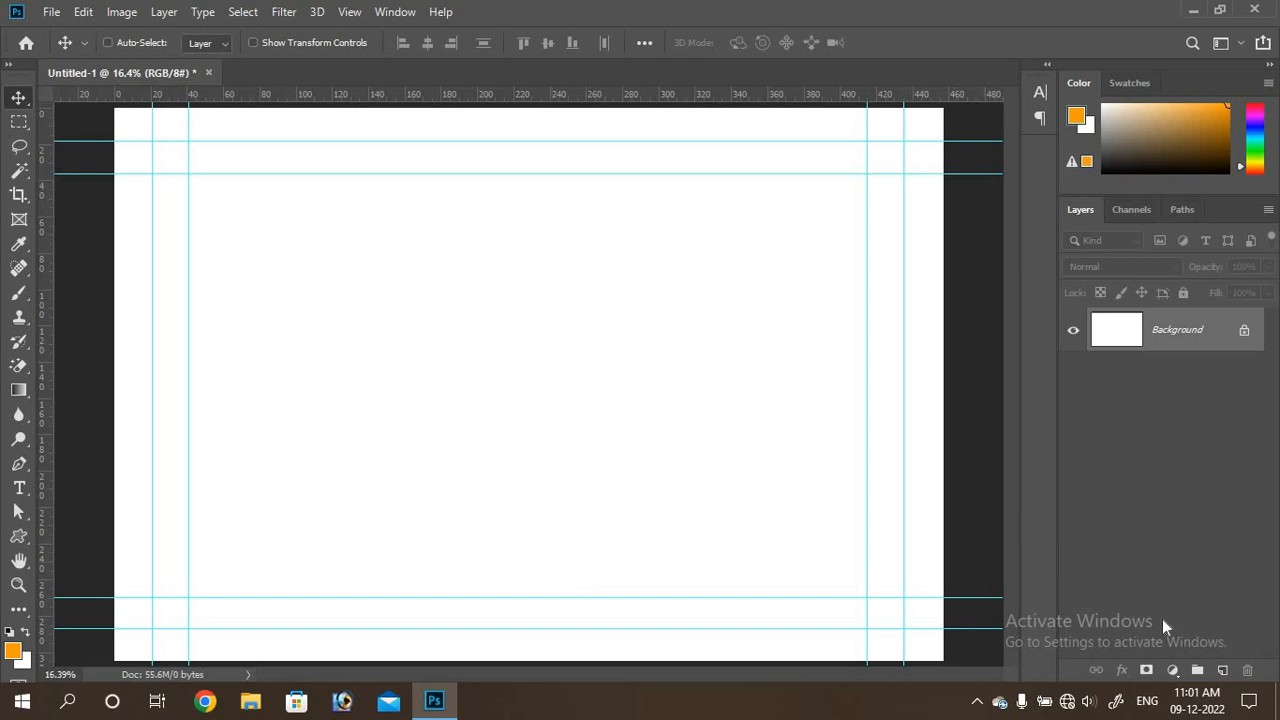
- Add a new layer and make a frame-shaped rectangular selection between the canvas edges and the outer guides
click(1222, 672)
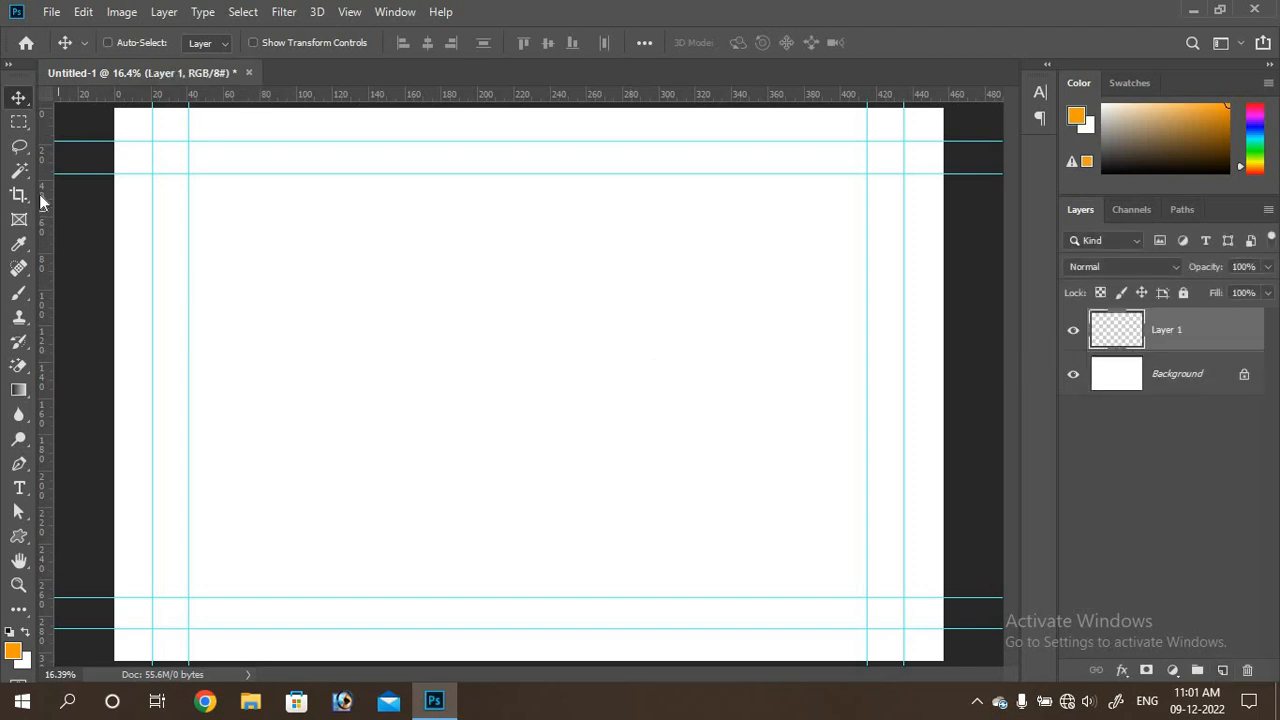
click(18, 123)
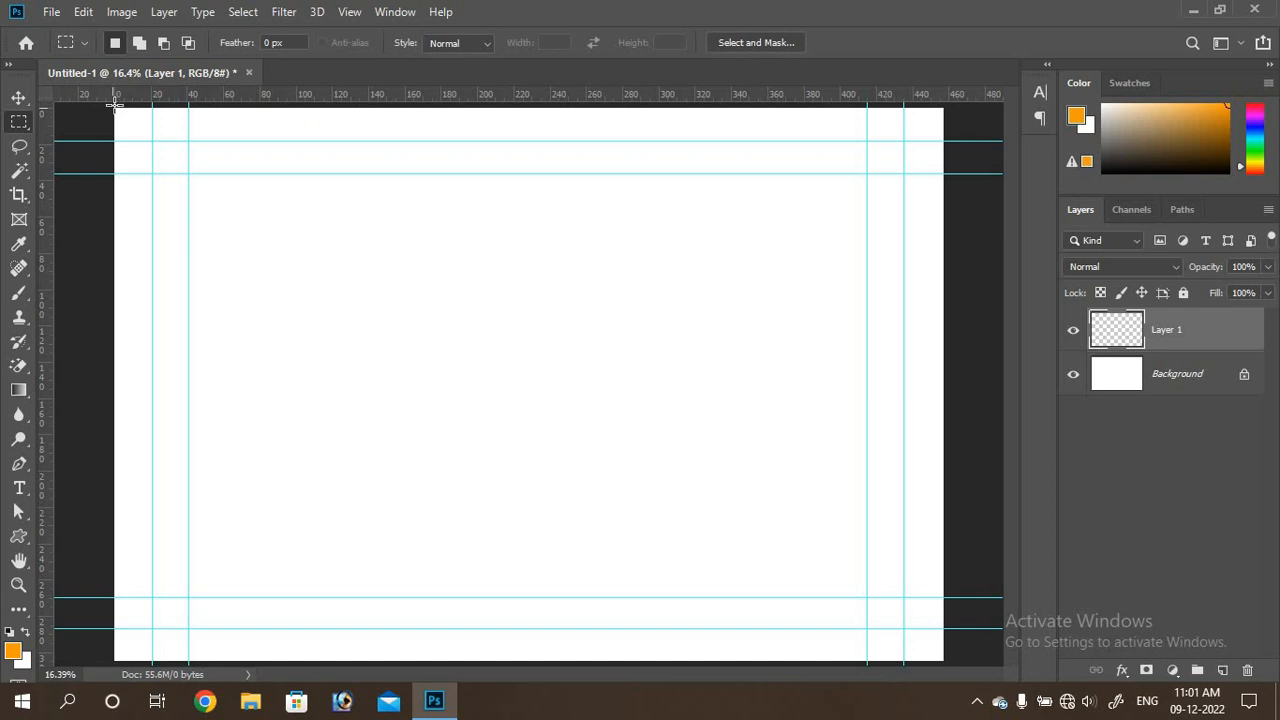
drag(115, 111, 943, 661)
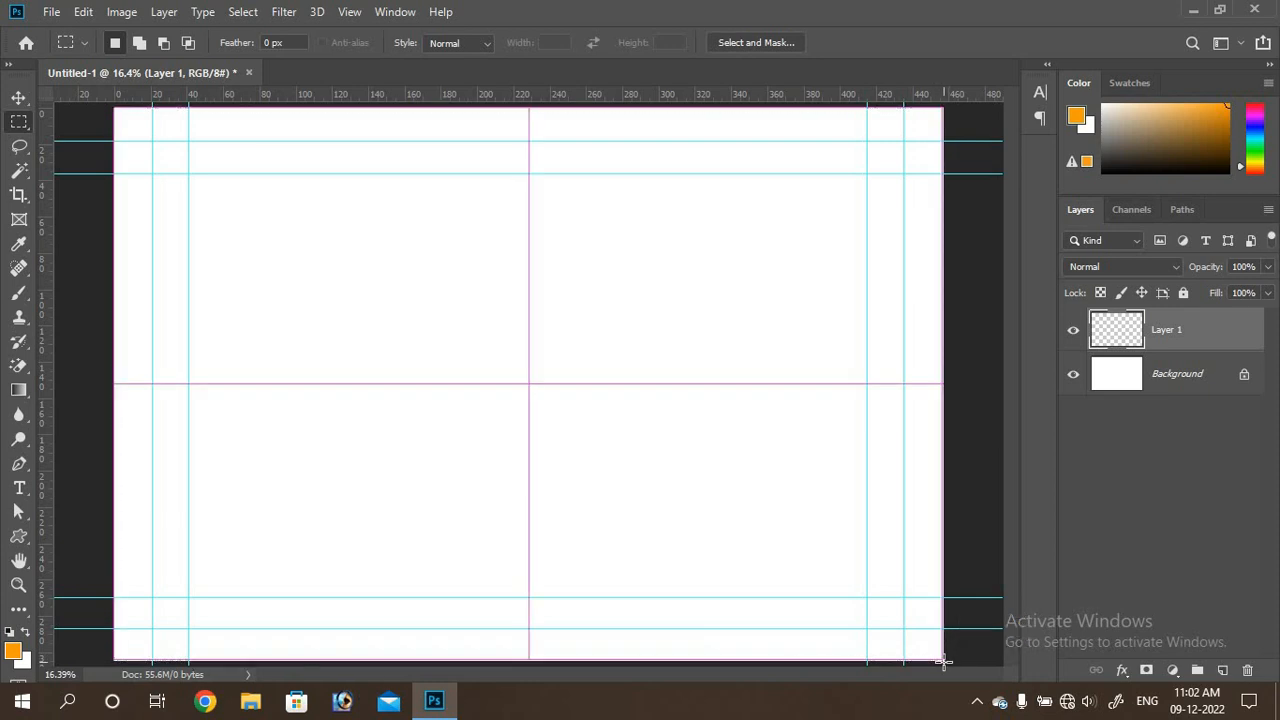
click(163, 43)
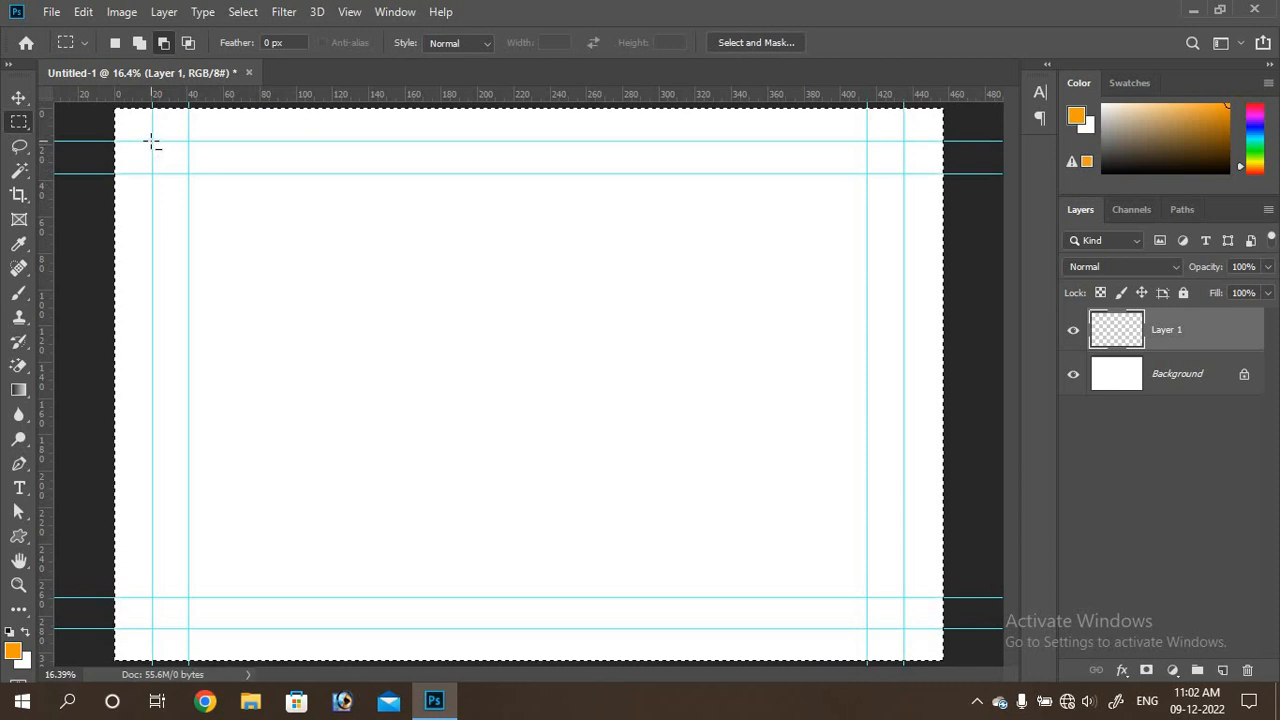
drag(152, 141, 905, 630)
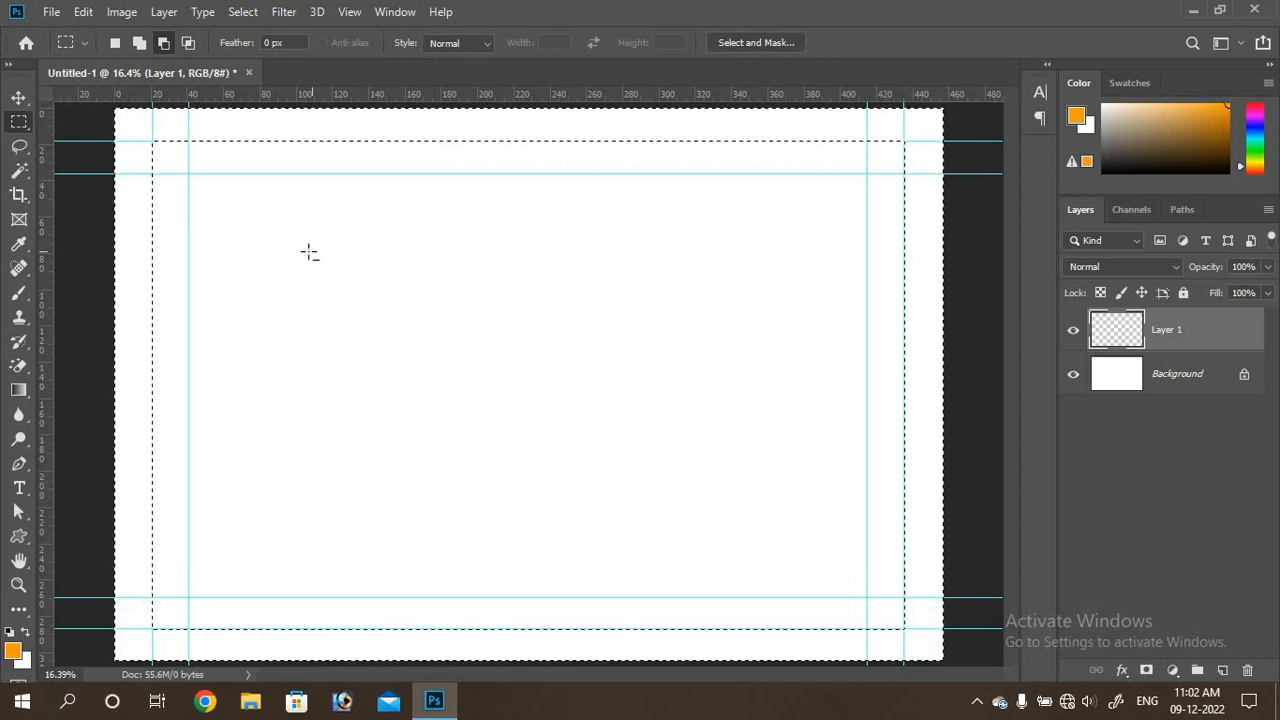
- Set the foreground color to orange #ff7800, fill the outer frame selection with it, and deselect
click(14, 652)
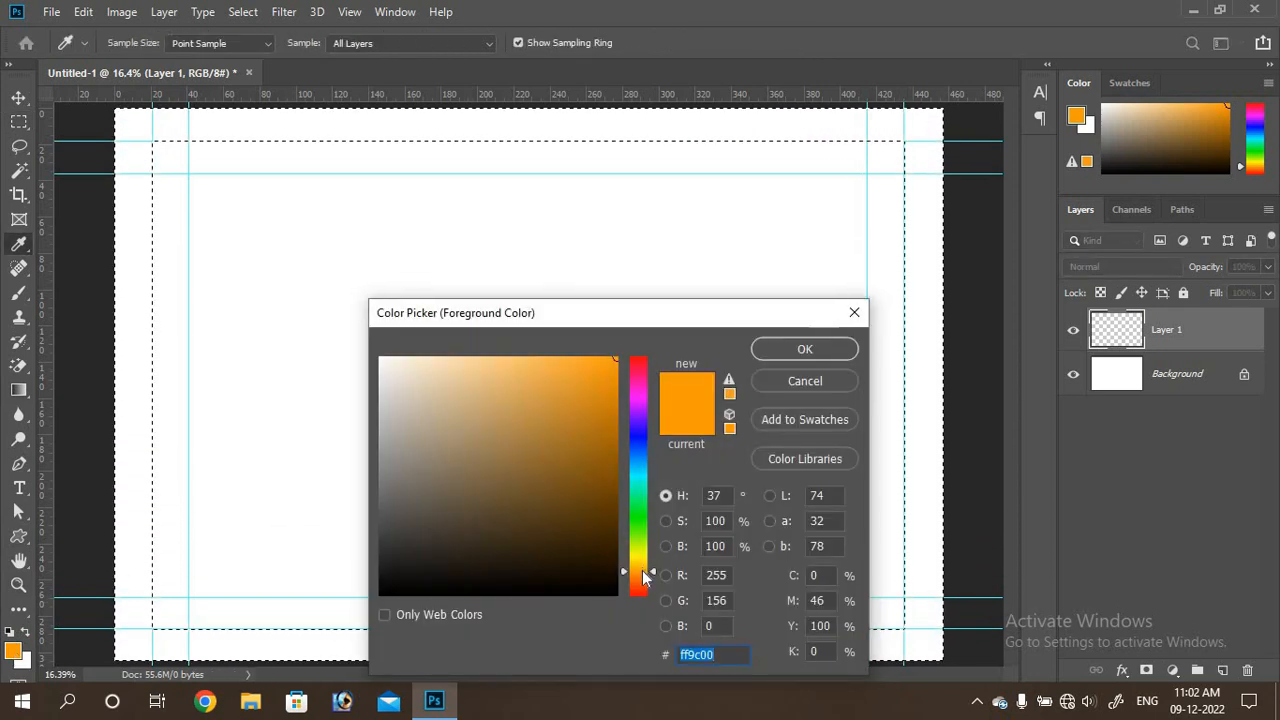
drag(642, 570, 638, 574)
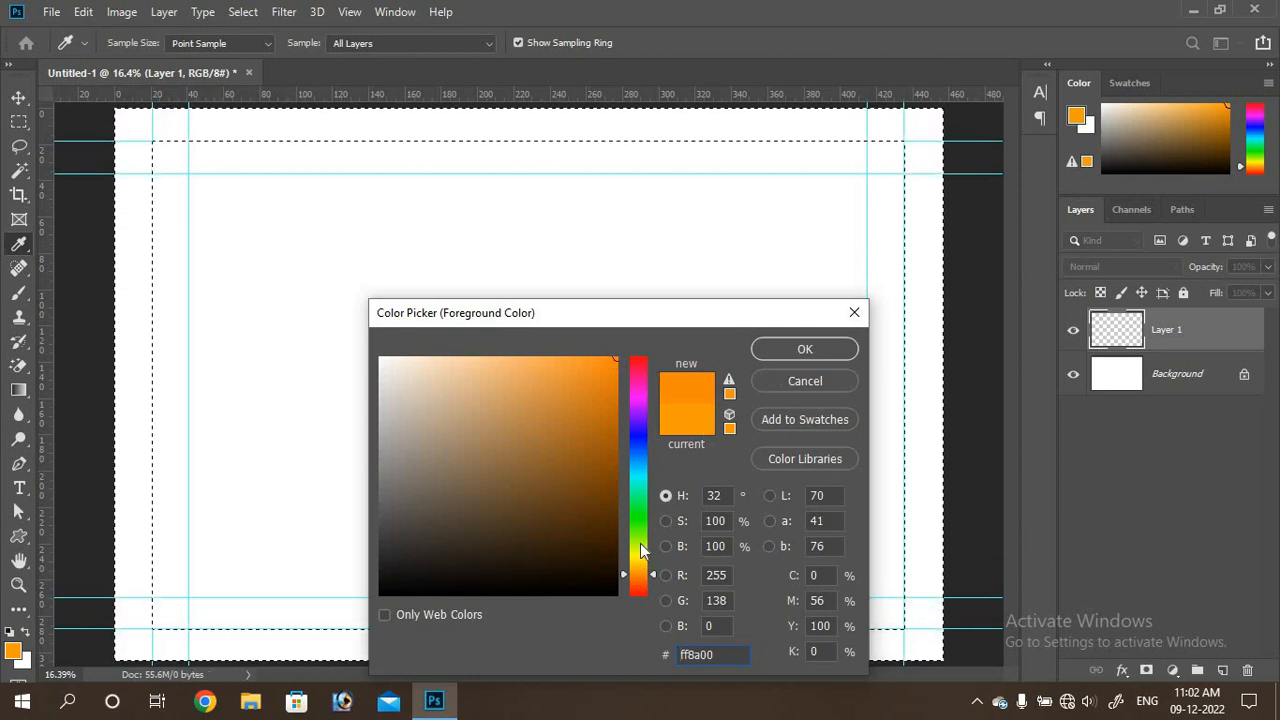
mouse_move(635, 577)
mouse_down()
mouse_move(643, 563)
mouse_move(645, 577)
mouse_up()
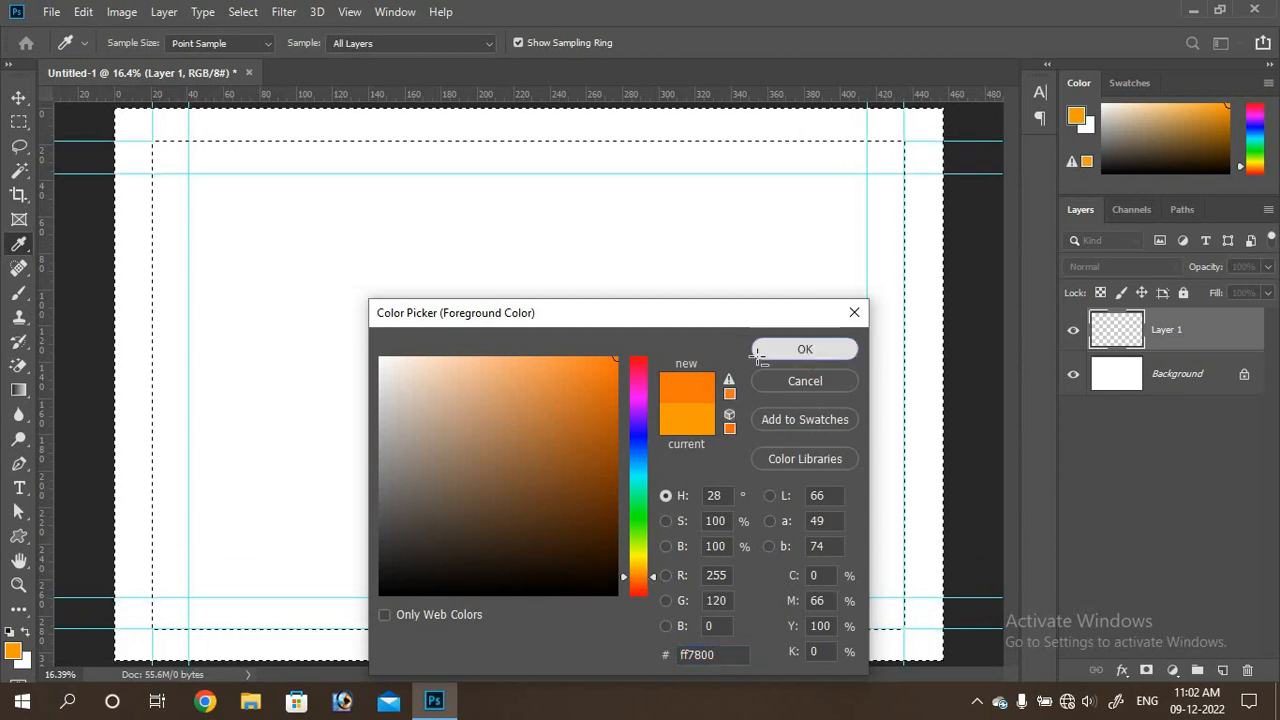
click(818, 350)
key(m)
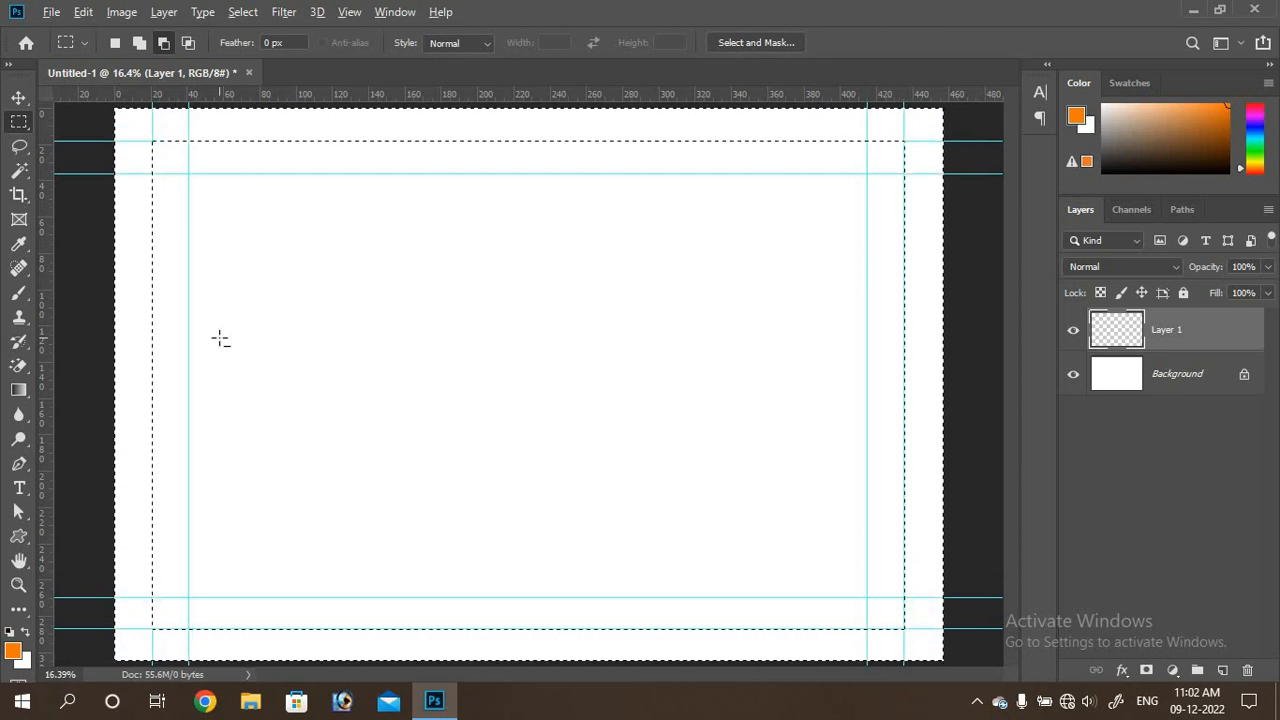
key(alt+BackSpace)
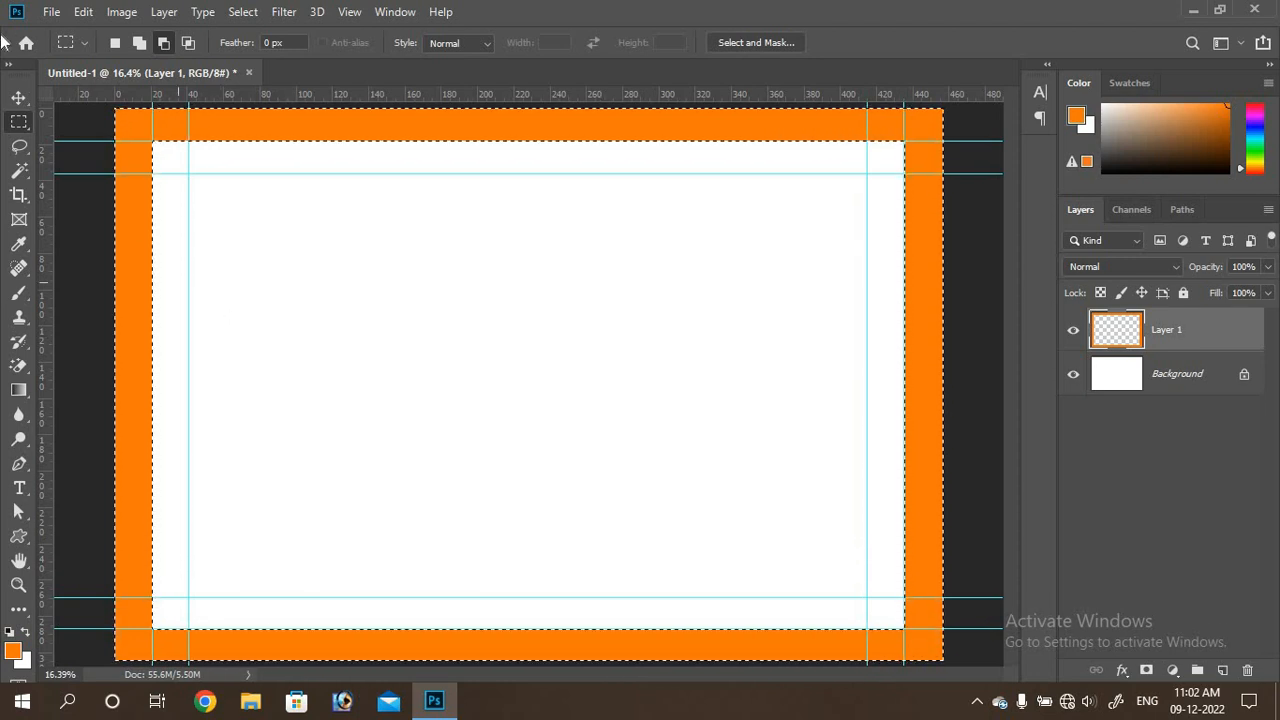
click(264, 231)
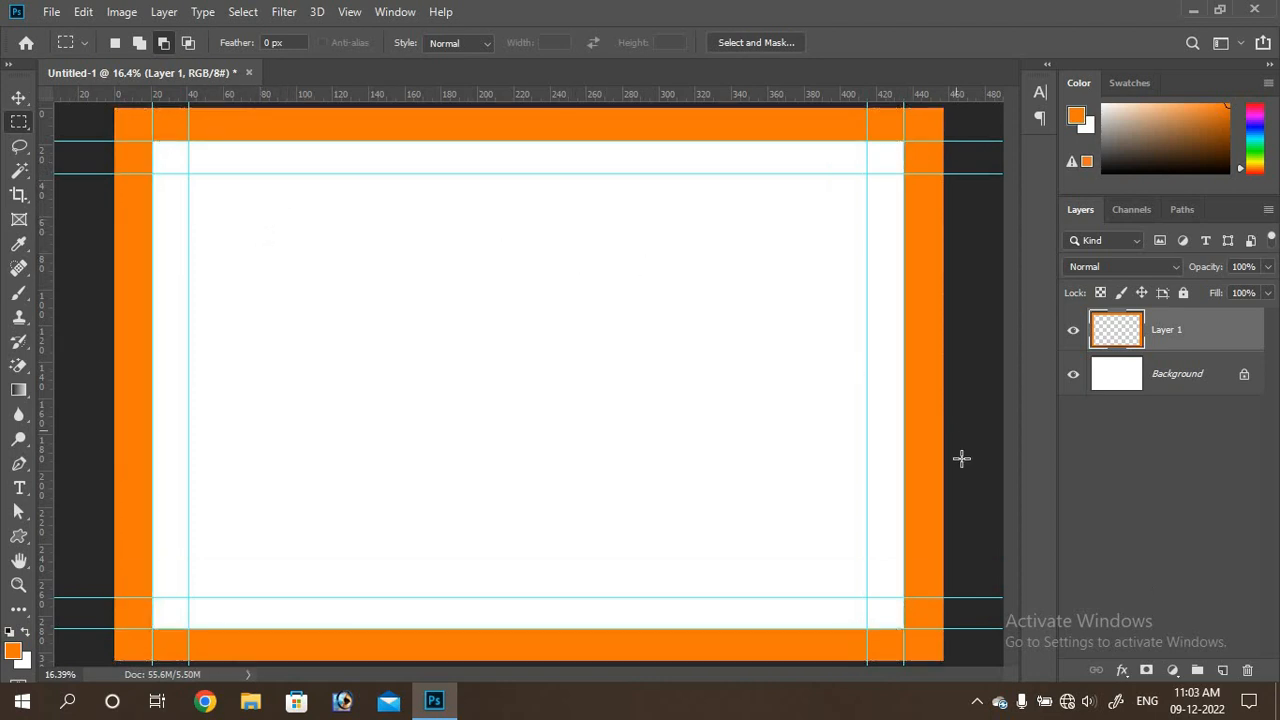
- Add another new layer and make a frame-shaped rectangular selection between the outer and inner guides
click(1224, 670)
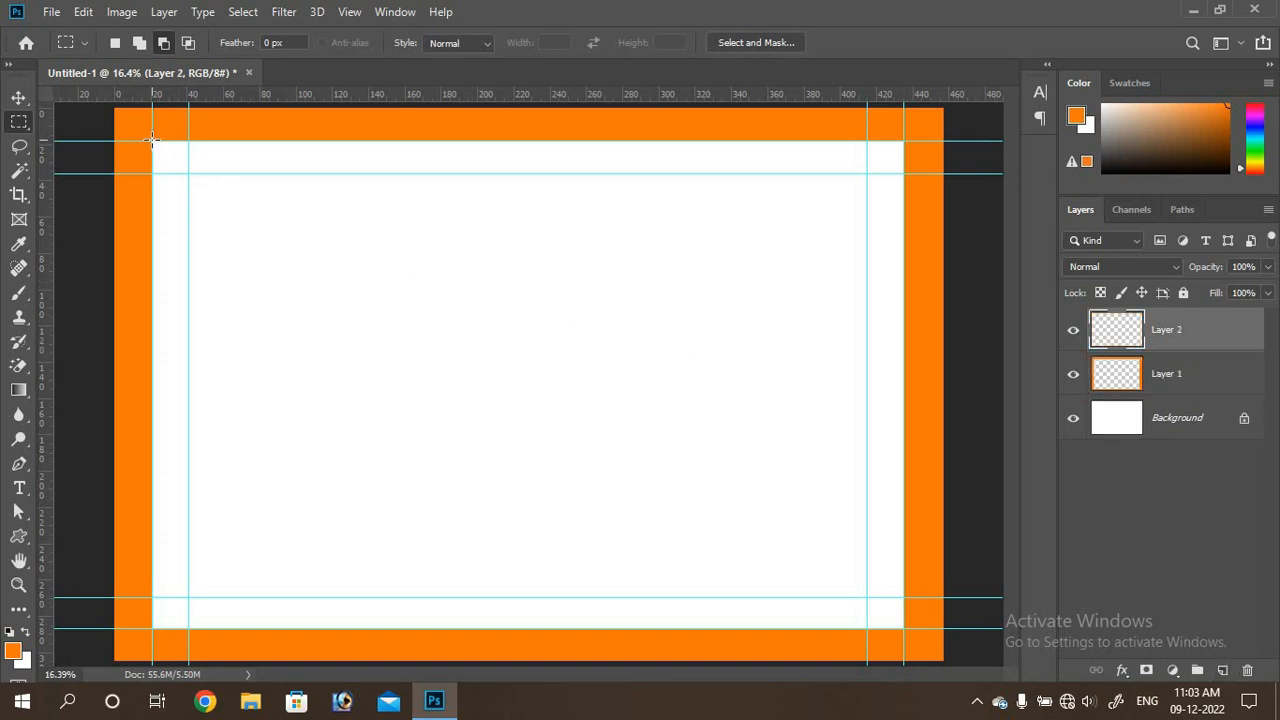
drag(152, 140, 905, 628)
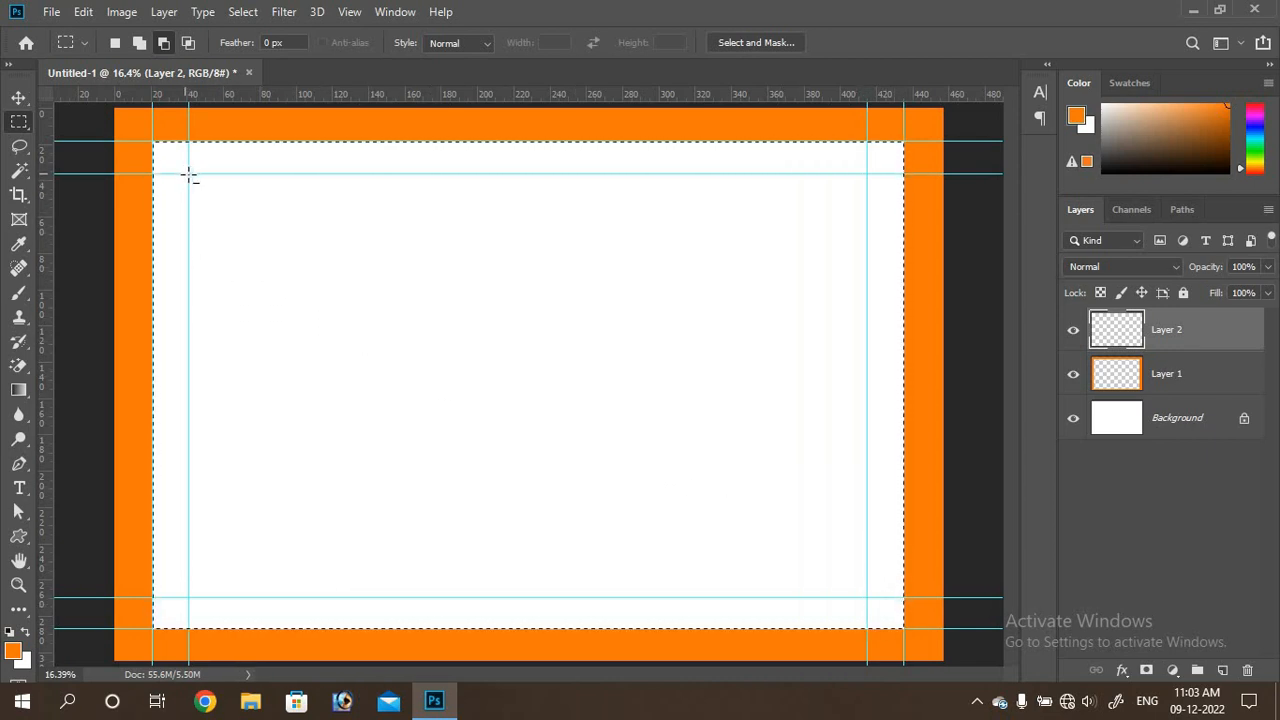
drag(189, 175, 867, 603)
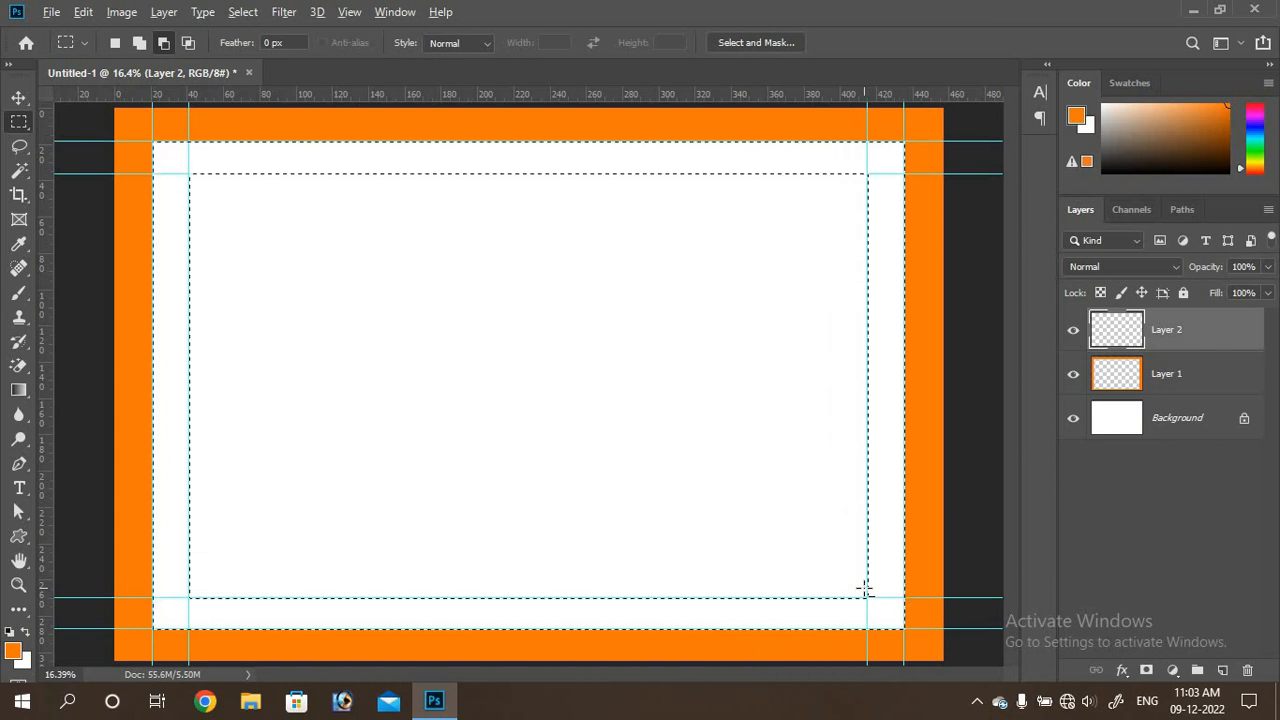
- Fill the frame selection on Layer 2 with the orange foreground color and deselect
key(alt+BackSpace)
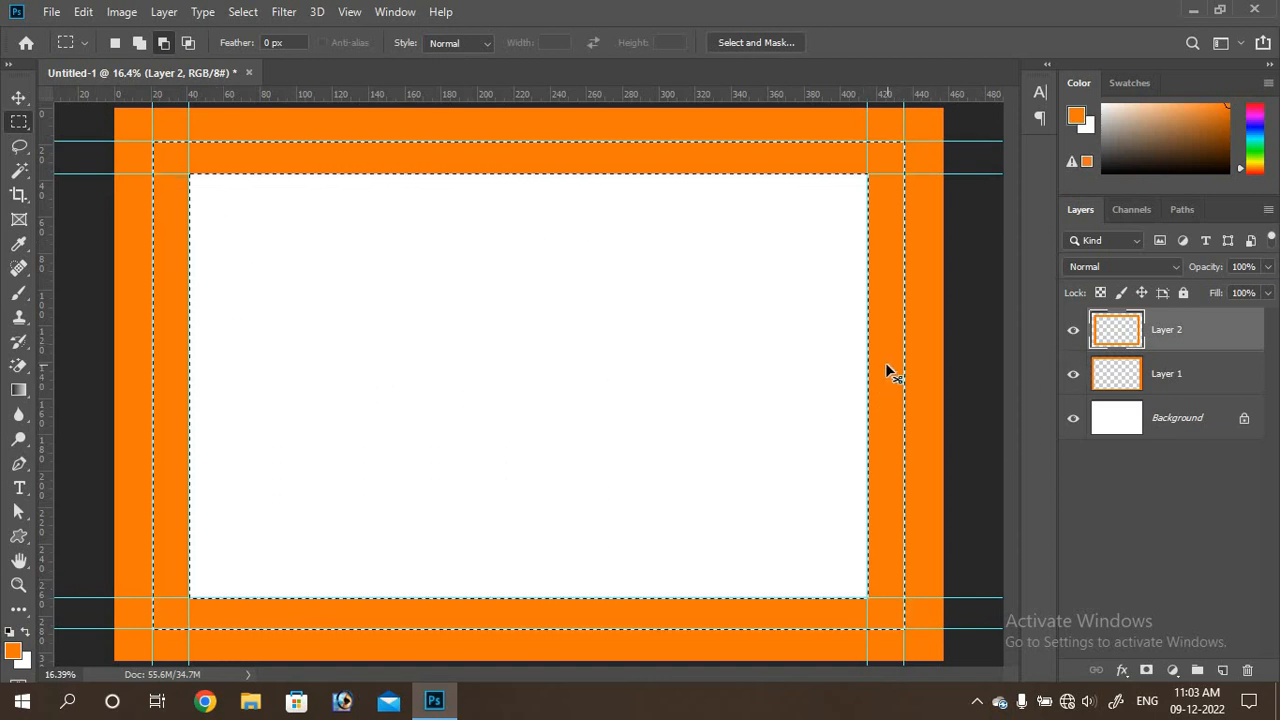
key(ctrl+d)
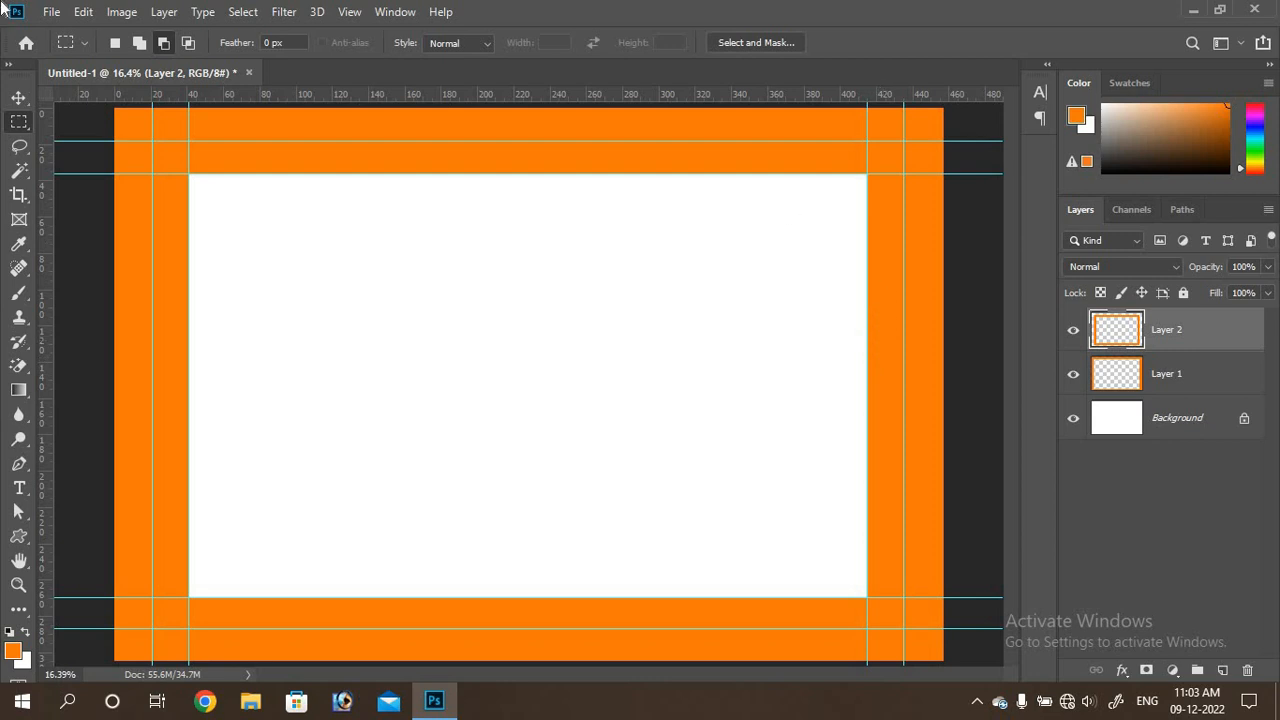
- Remove all horizontal and vertical guides from the canvas with the Move tool
click(18, 97)
drag(413, 32, 418, 18)
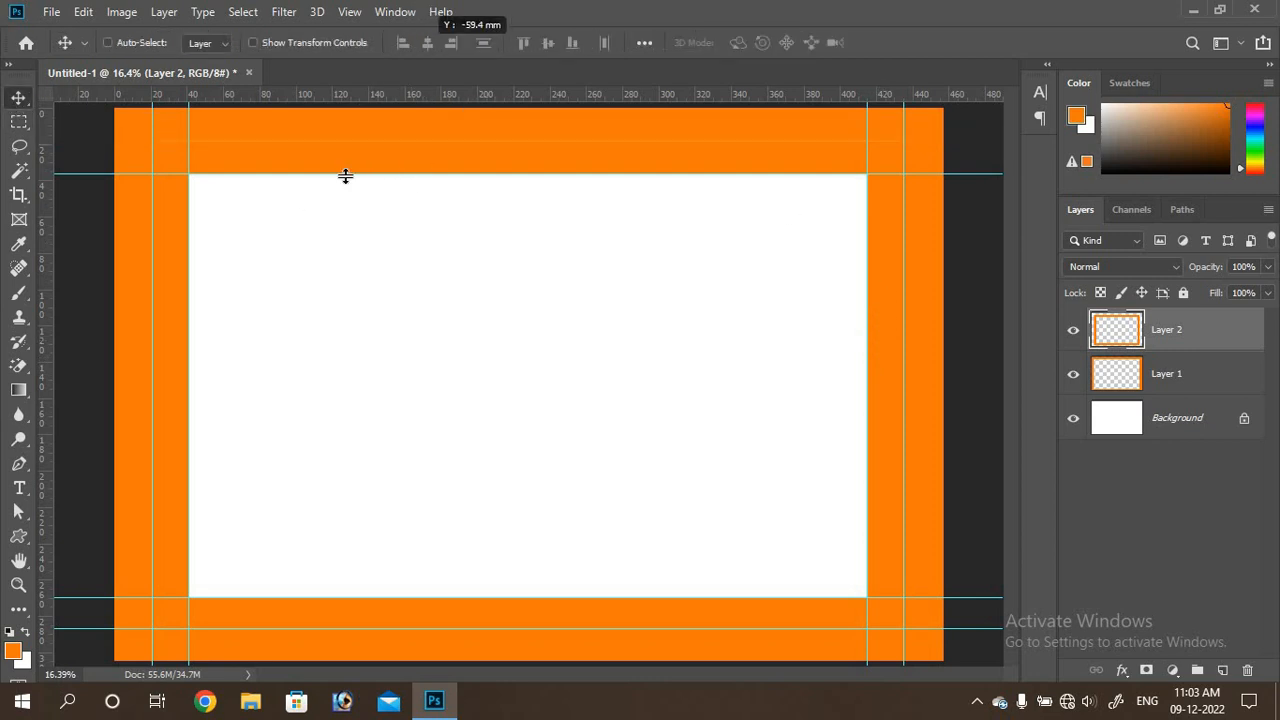
drag(350, 177, 370, 10)
drag(188, 160, 12, 166)
drag(154, 187, 20, 196)
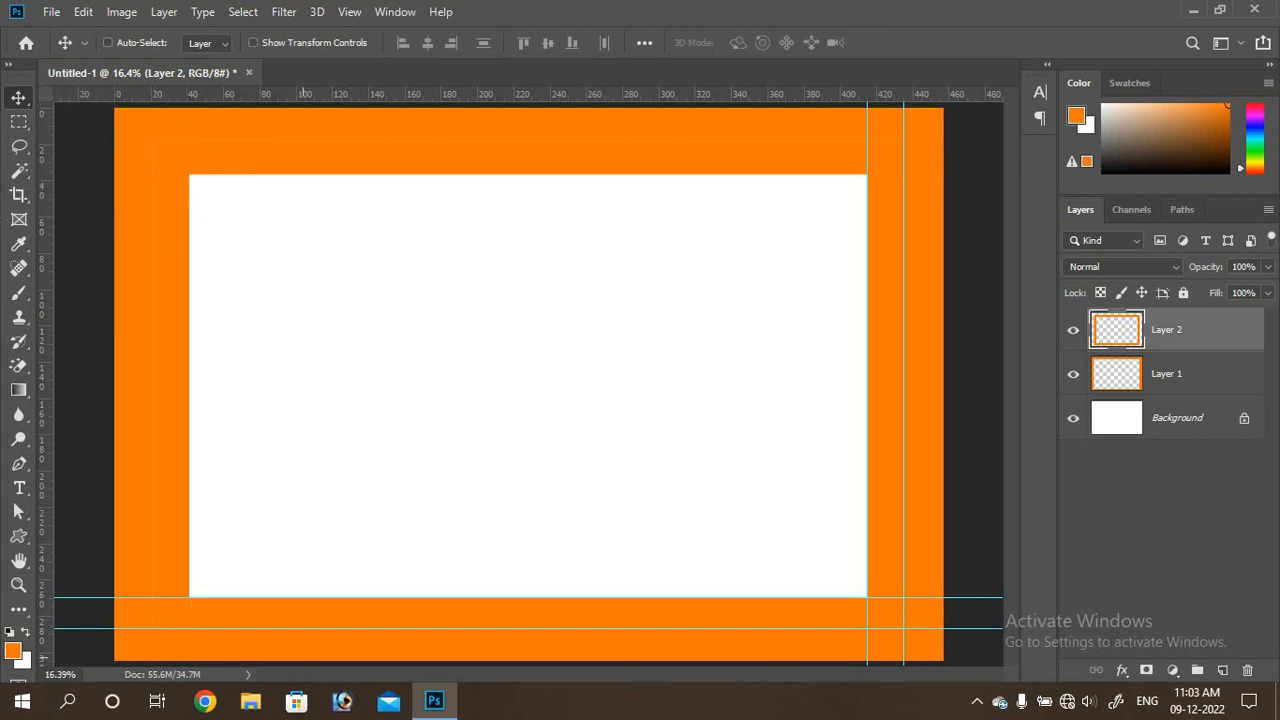
drag(151, 597, 200, 18)
drag(162, 627, 300, 36)
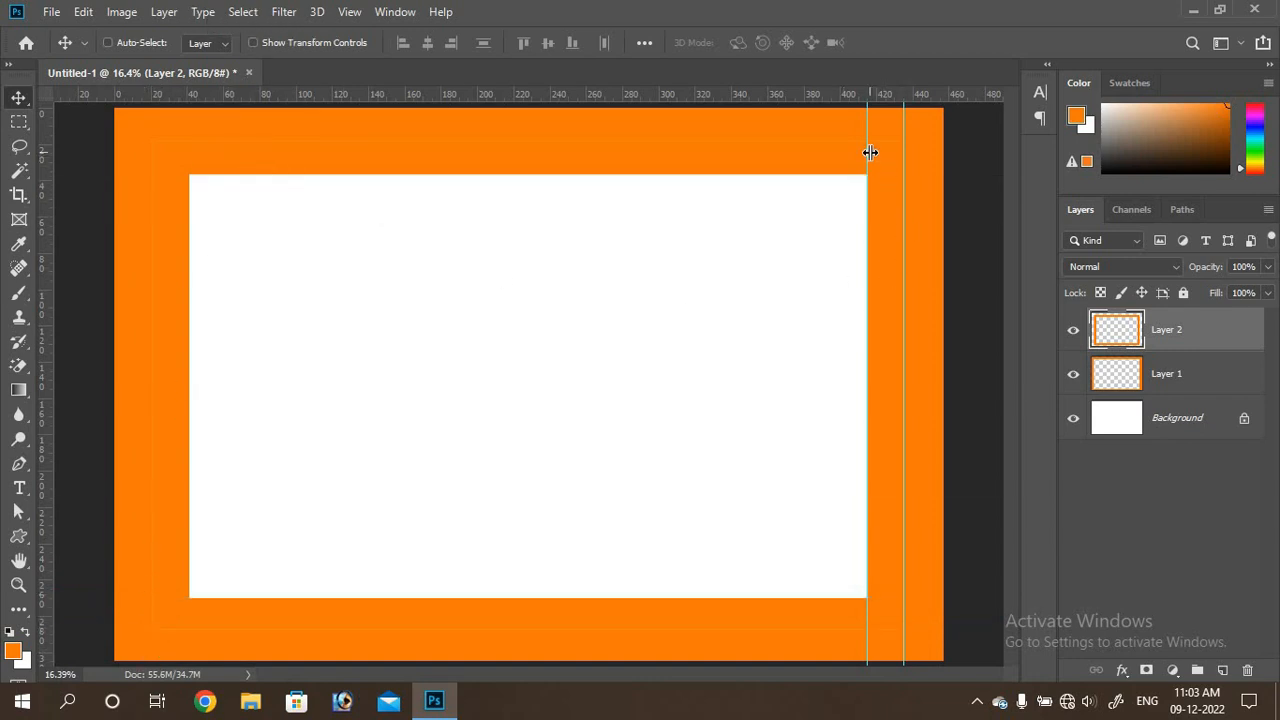
drag(869, 149, 1025, 180)
drag(905, 193, 1040, 194)
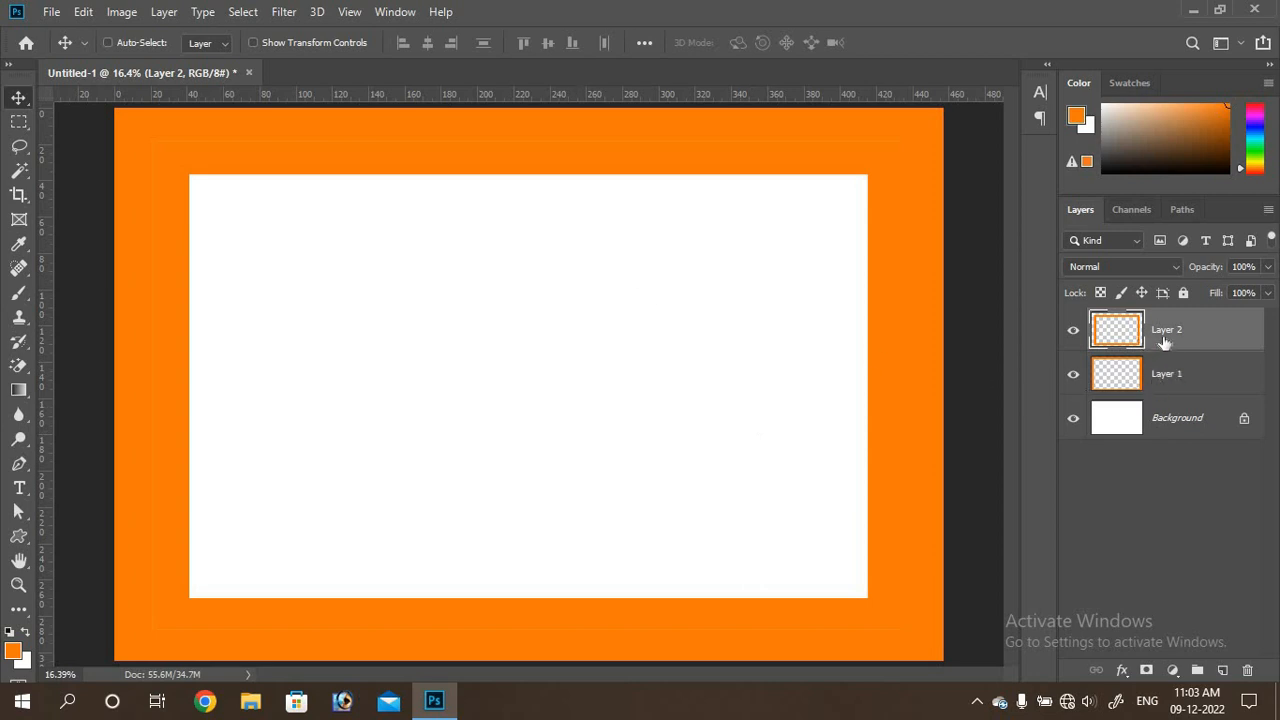
- Add a Bevel & Emboss effect to Layer 1 with the Smooth technique and a size of 0 px
click(1163, 388)
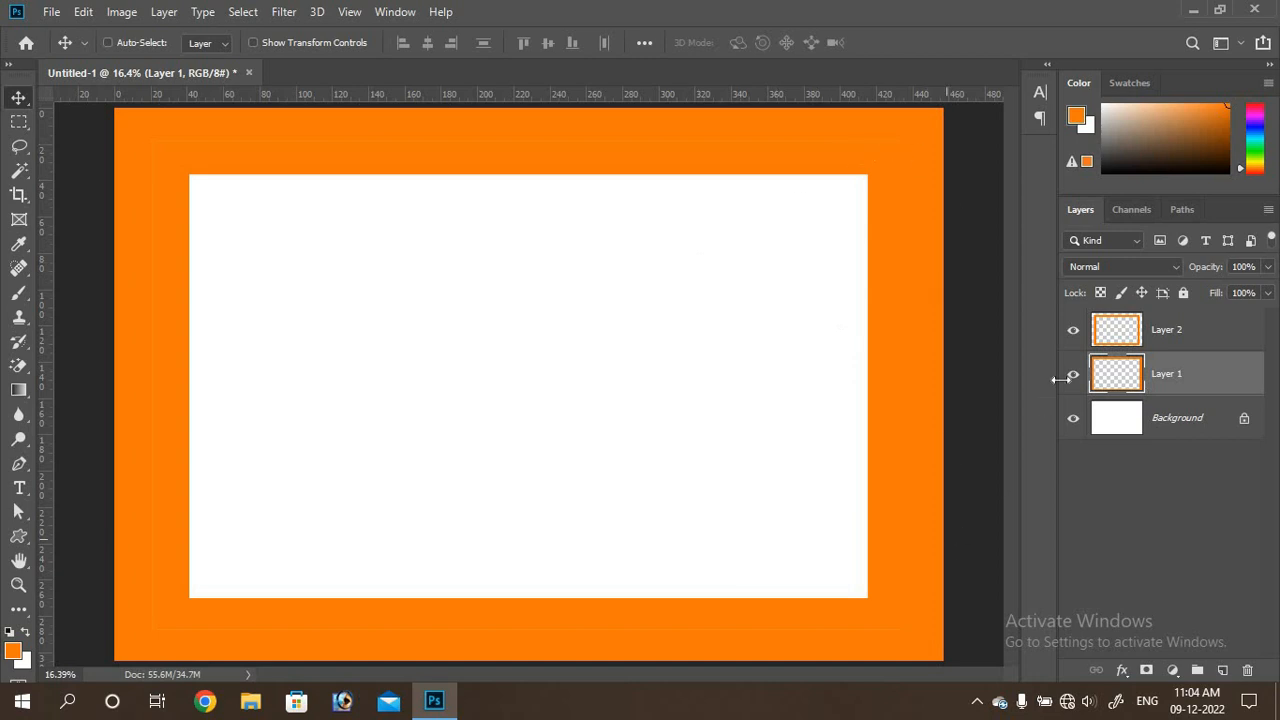
double_click(1115, 376)
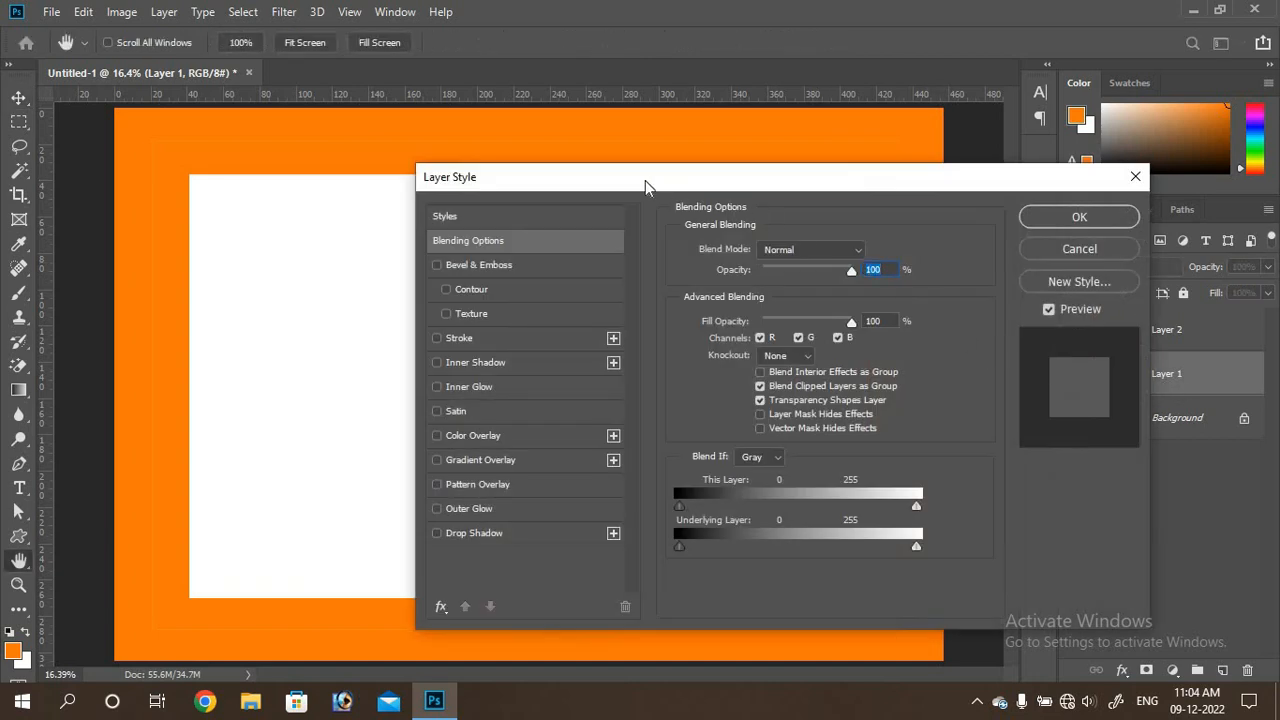
drag(641, 186, 576, 131)
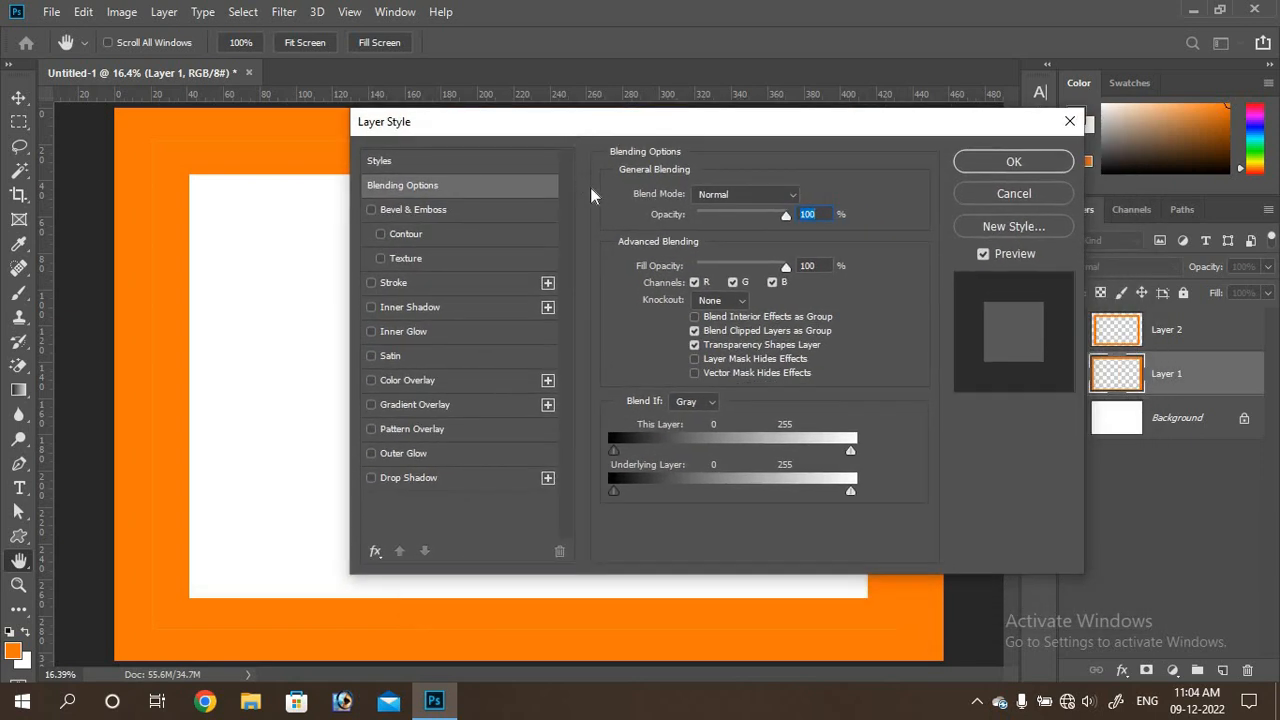
click(412, 209)
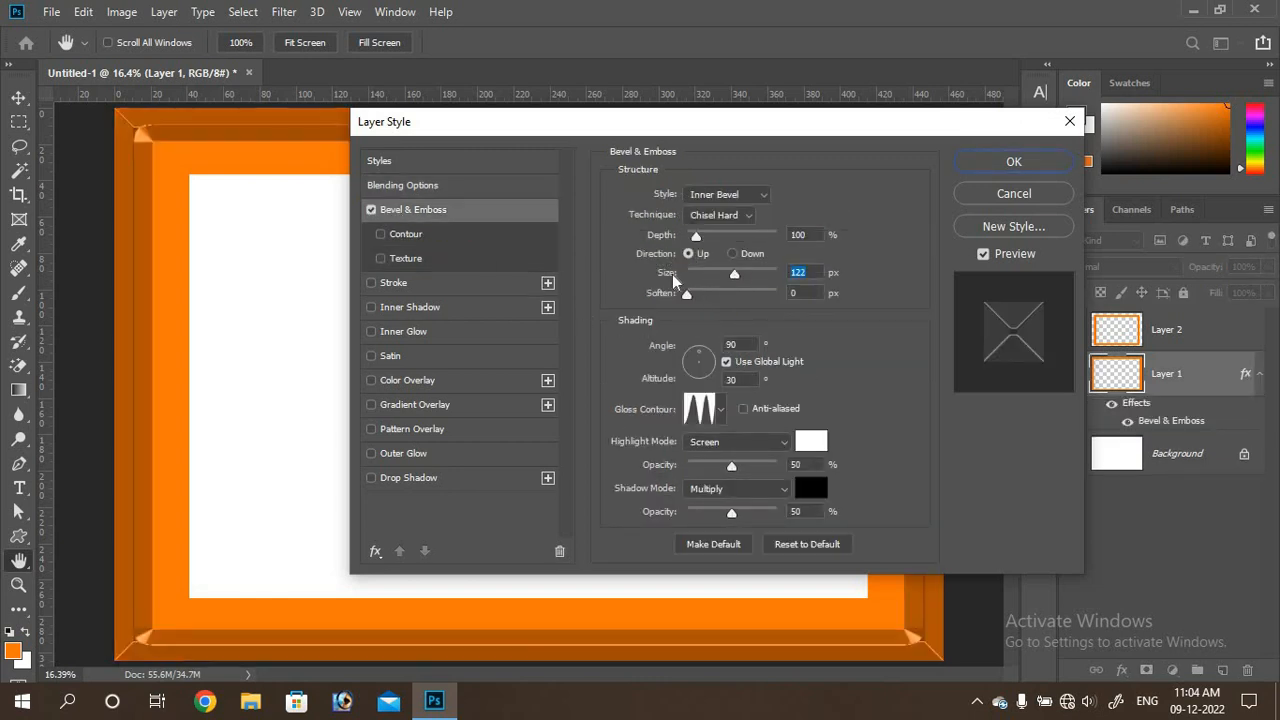
drag(734, 275, 680, 278)
click(748, 219)
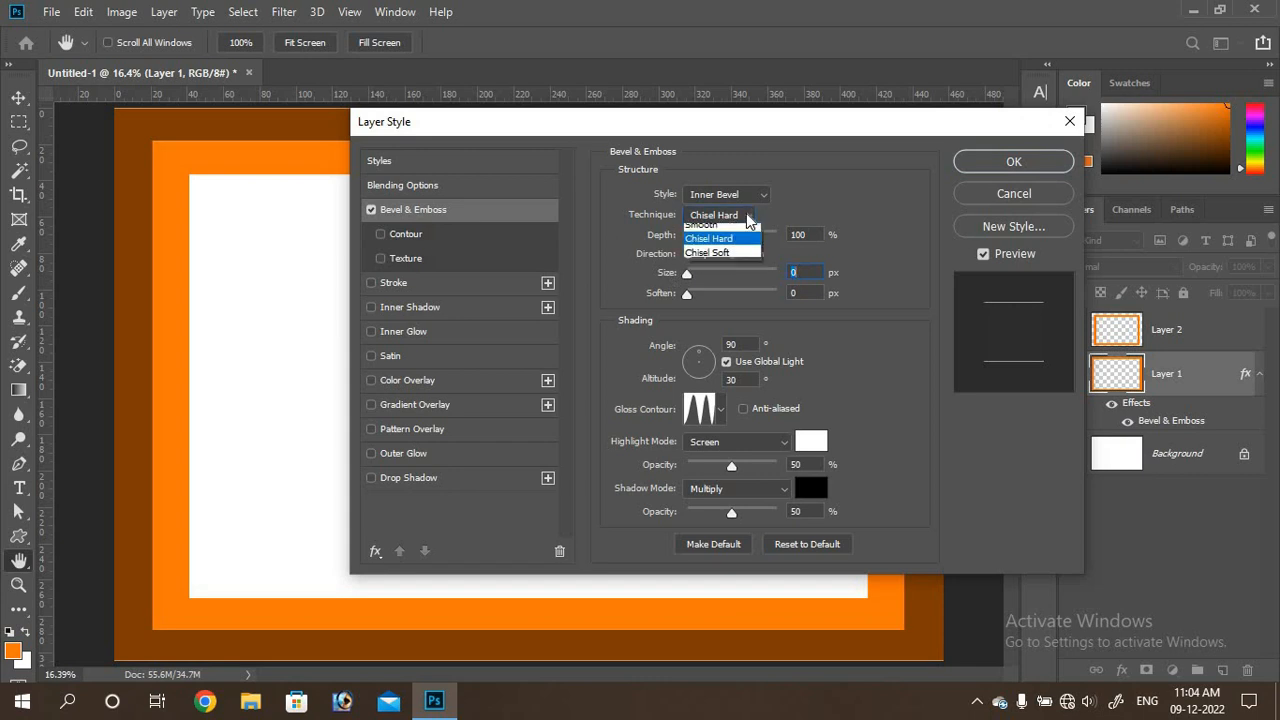
click(740, 229)
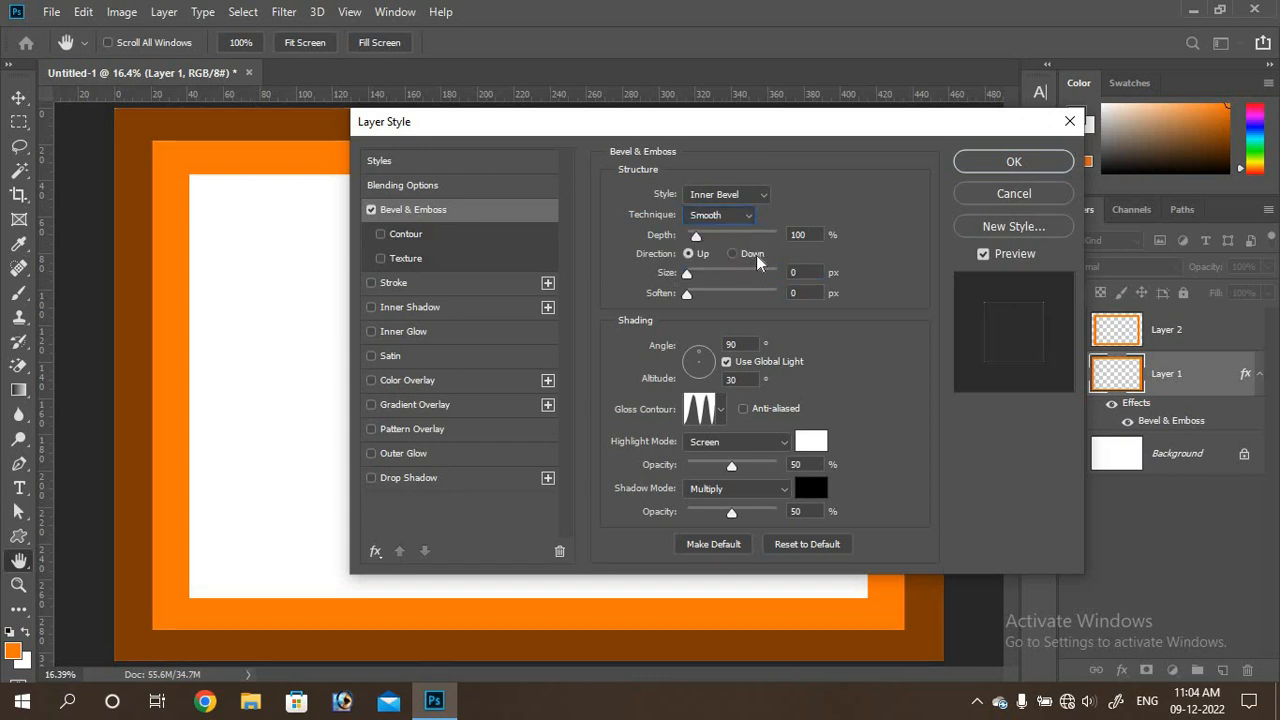
- Try another gloss contour for Layer 1's bevel, return to Ring - Double, and apply the layer style
click(721, 412)
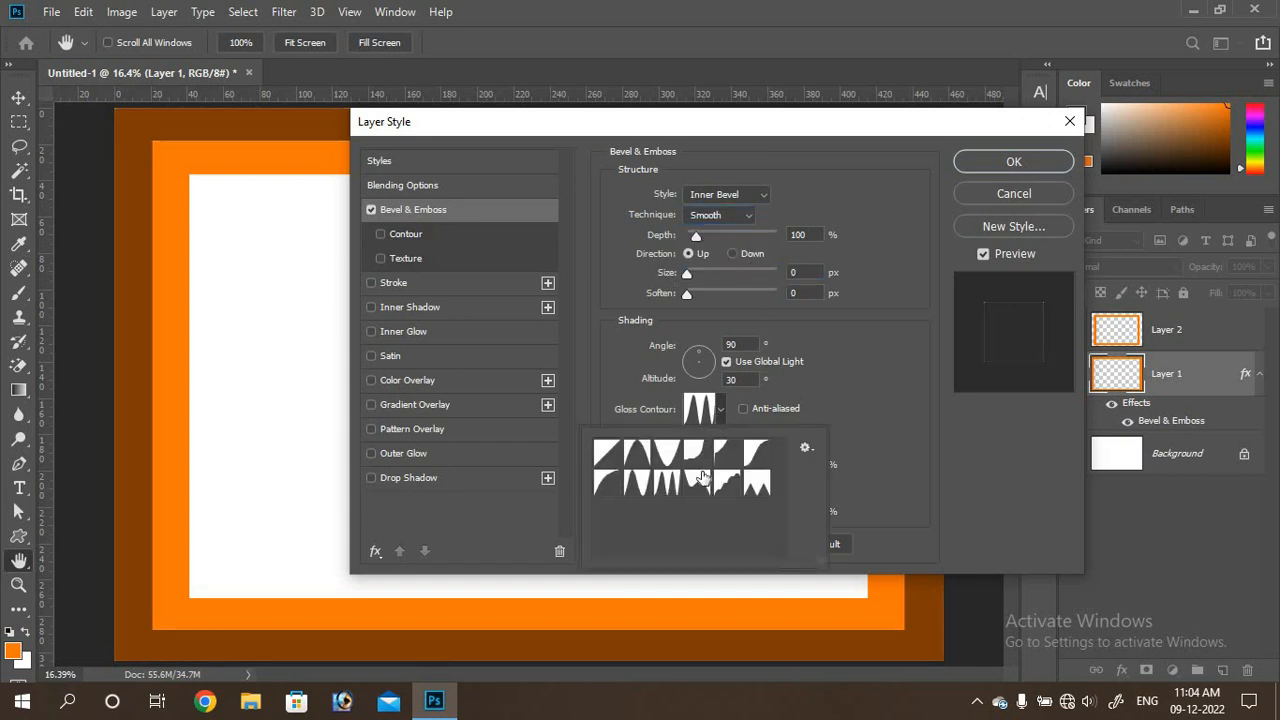
click(760, 460)
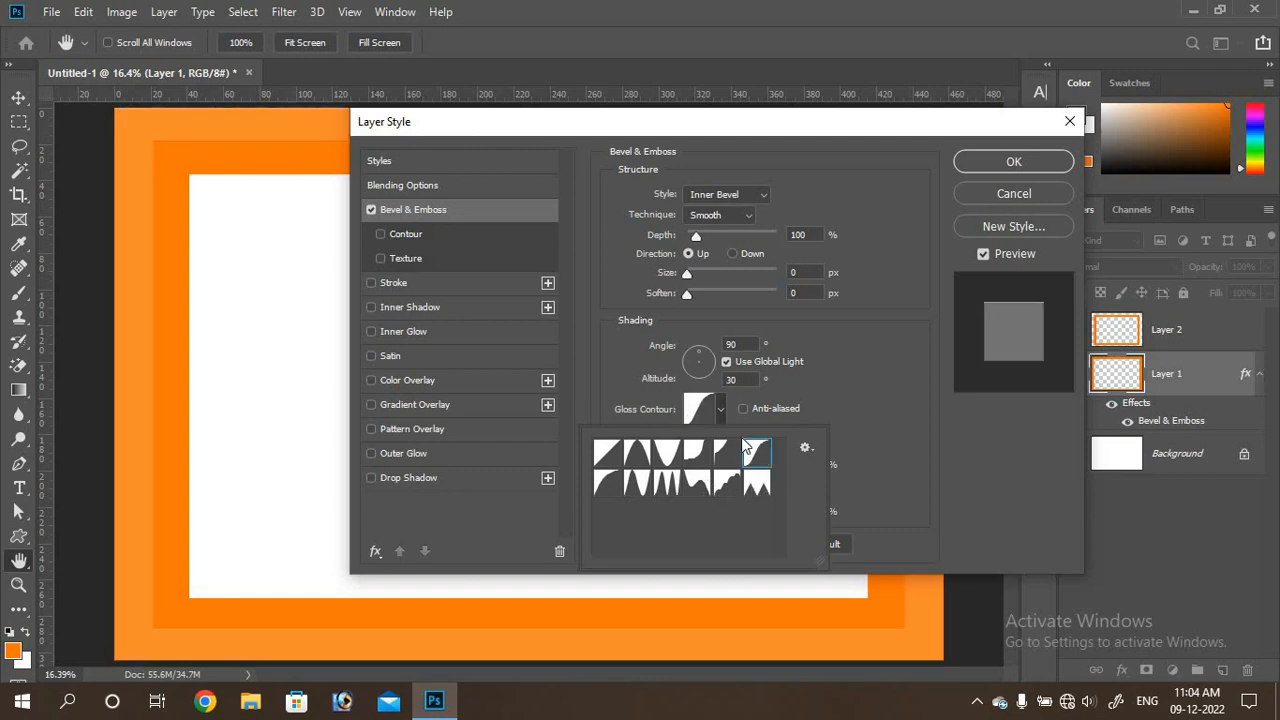
click(667, 485)
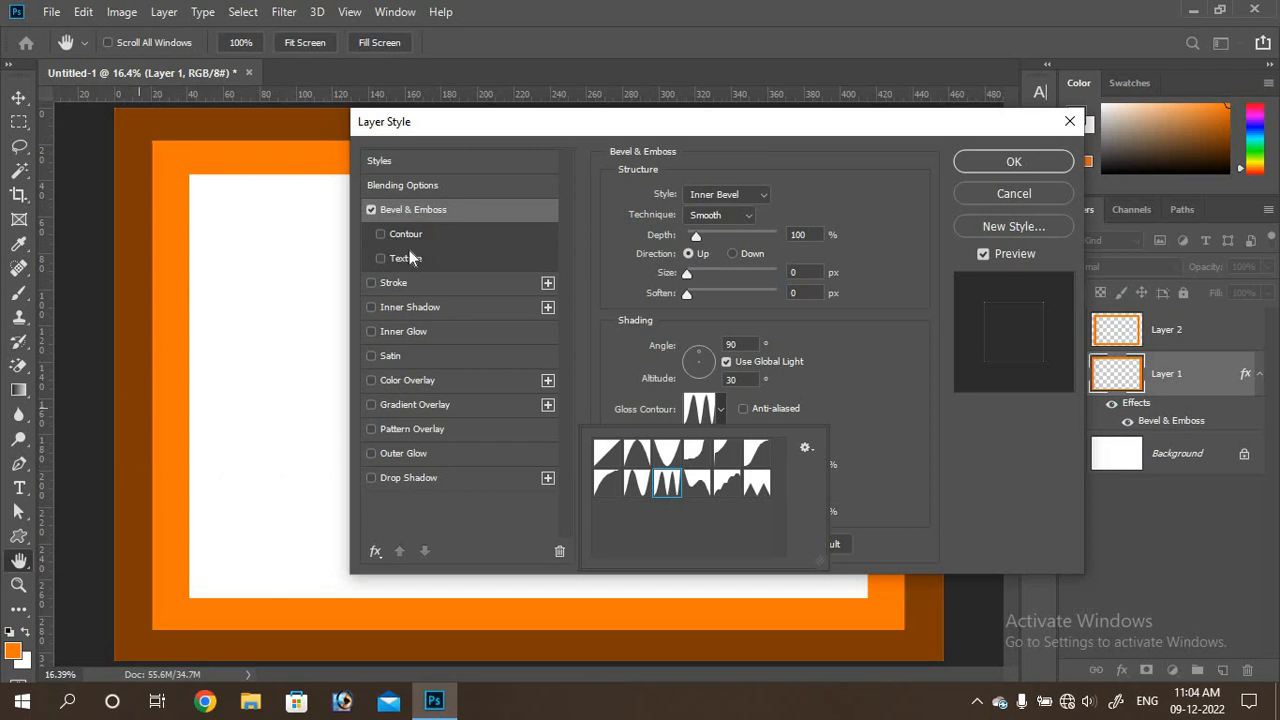
click(1014, 162)
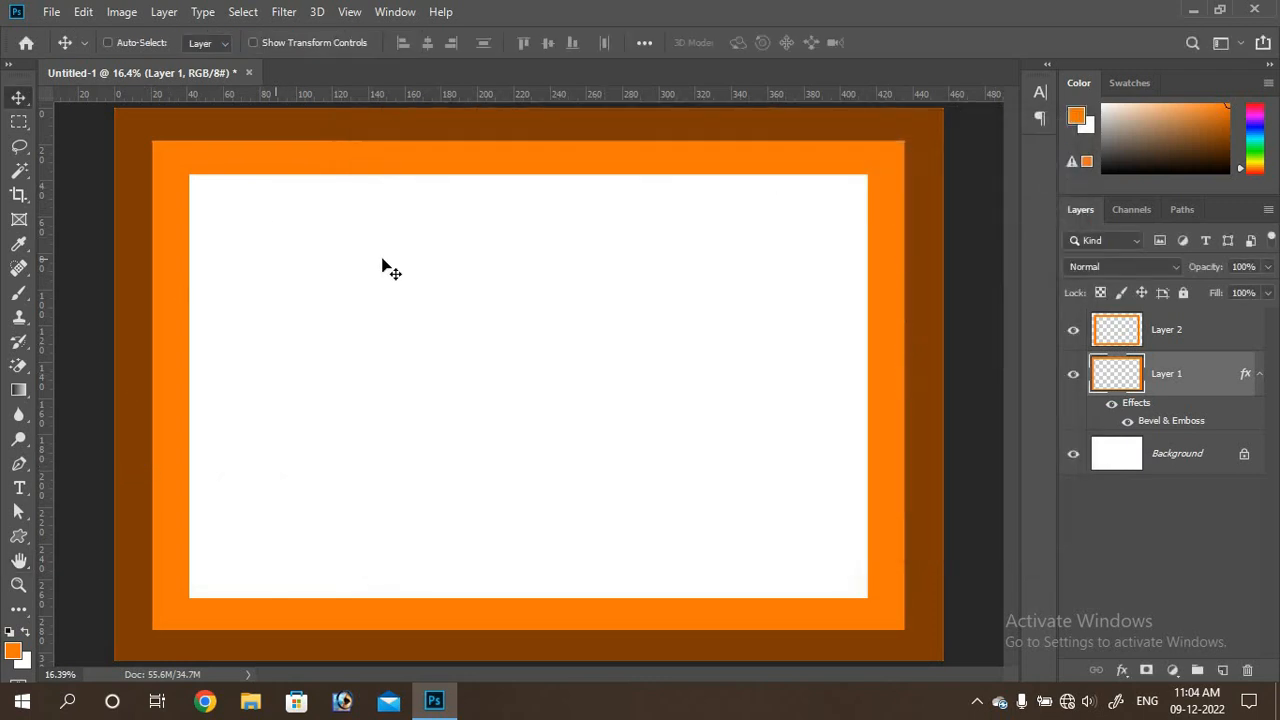
- Add a Bevel & Emboss effect to Layer 2 with the Chisel Hard technique, a size of 29 px and the Ring - Double gloss contour
click(1165, 334)
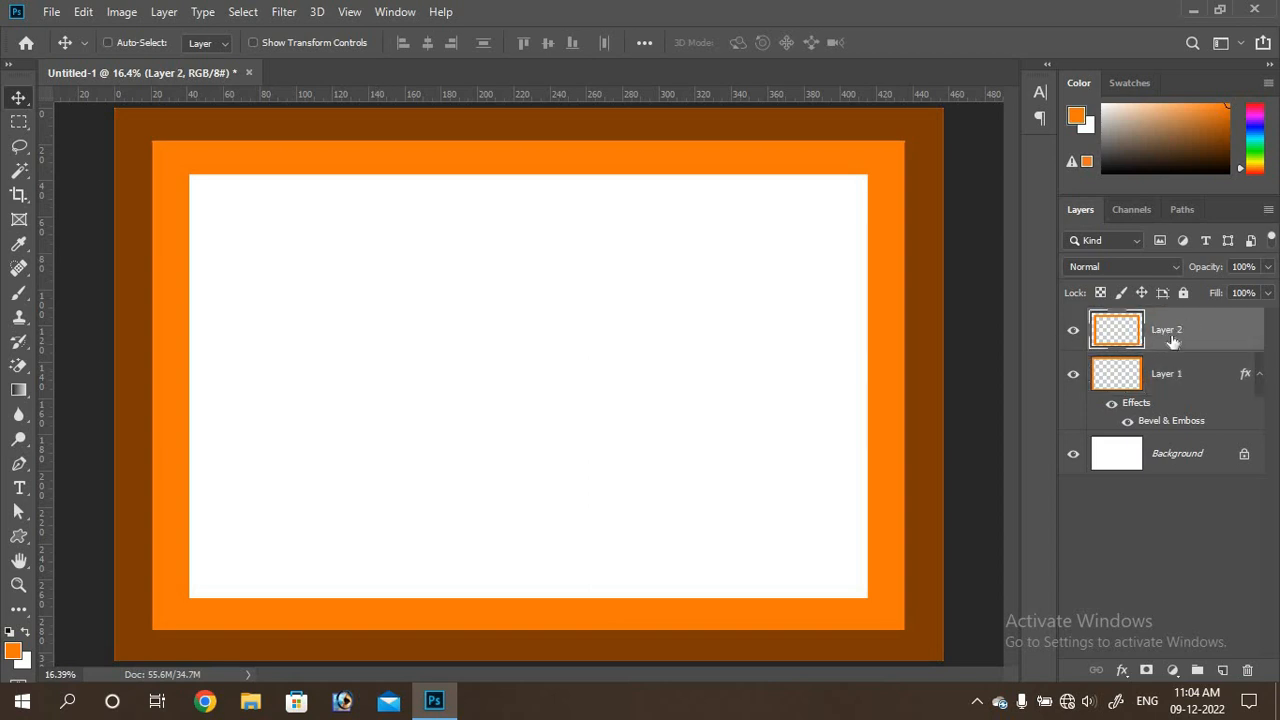
double_click(1118, 334)
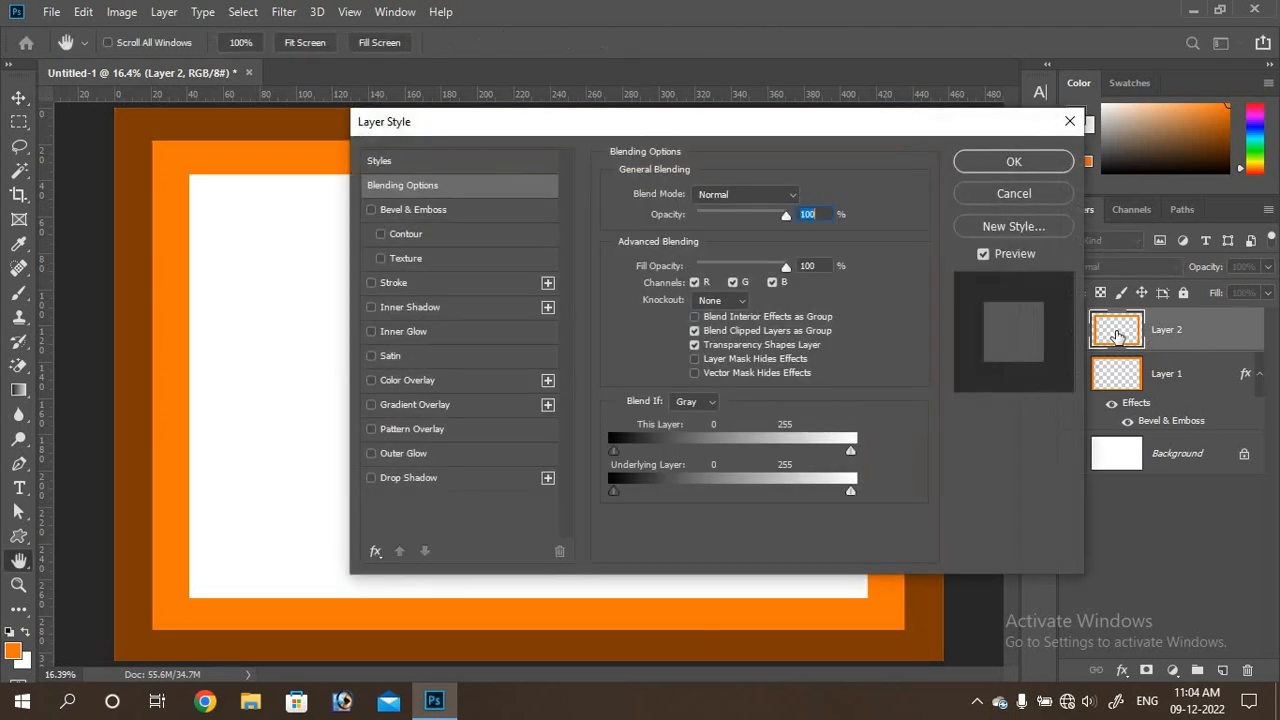
click(408, 210)
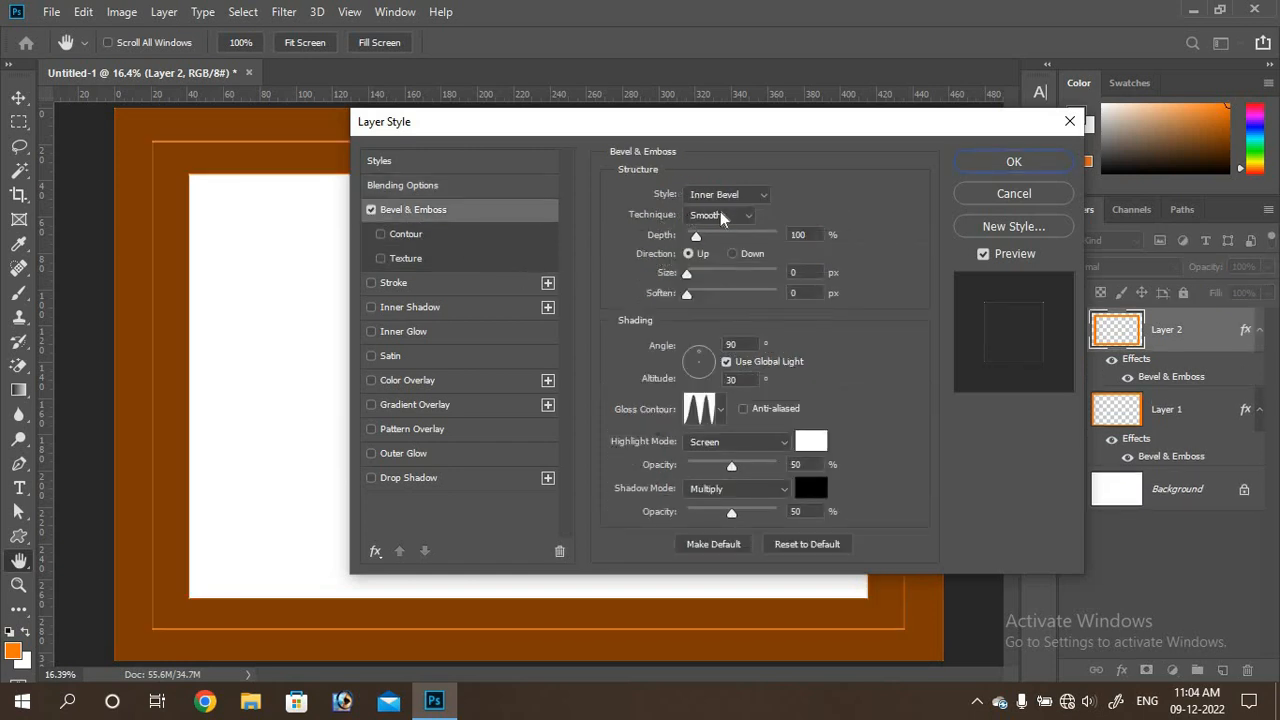
click(748, 217)
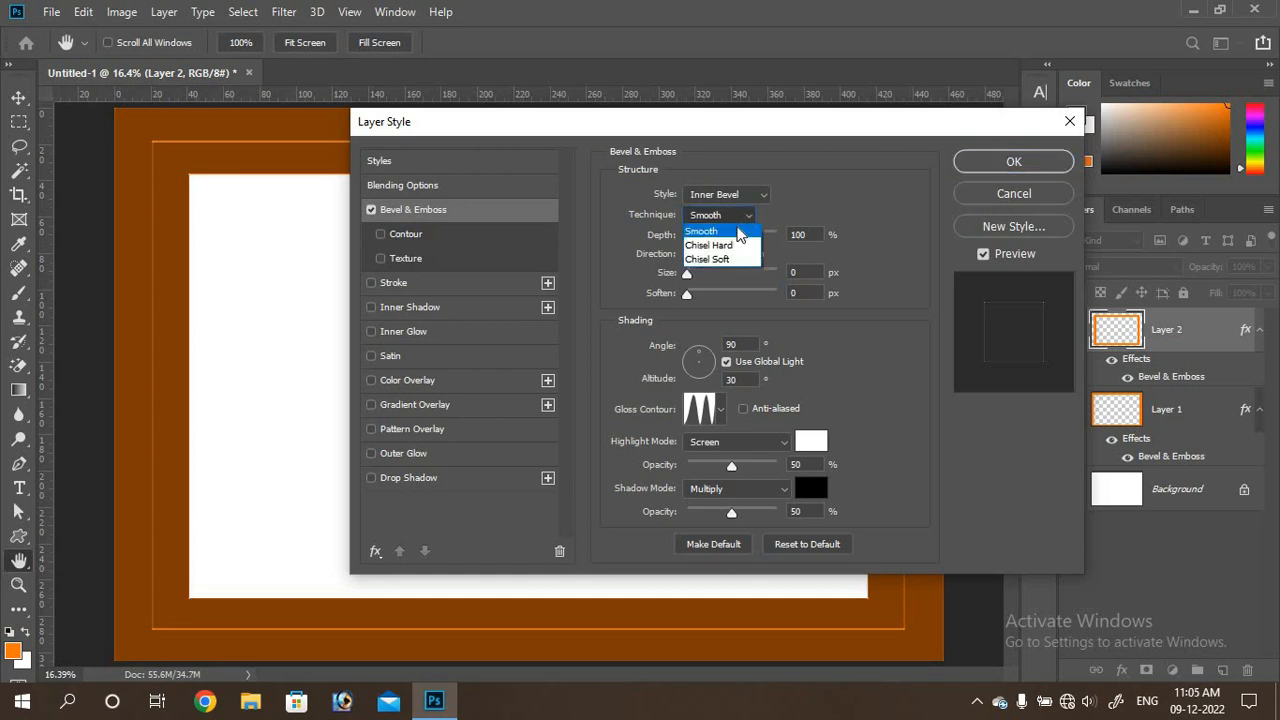
click(727, 247)
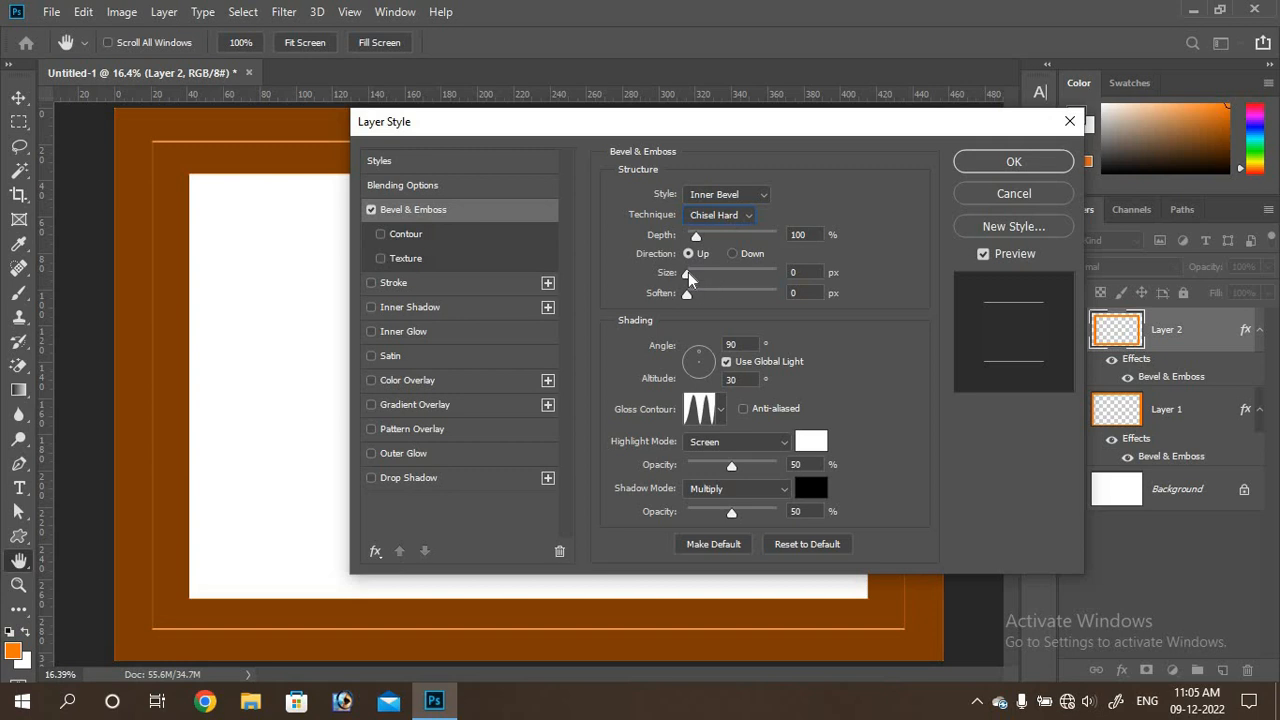
drag(688, 275, 705, 279)
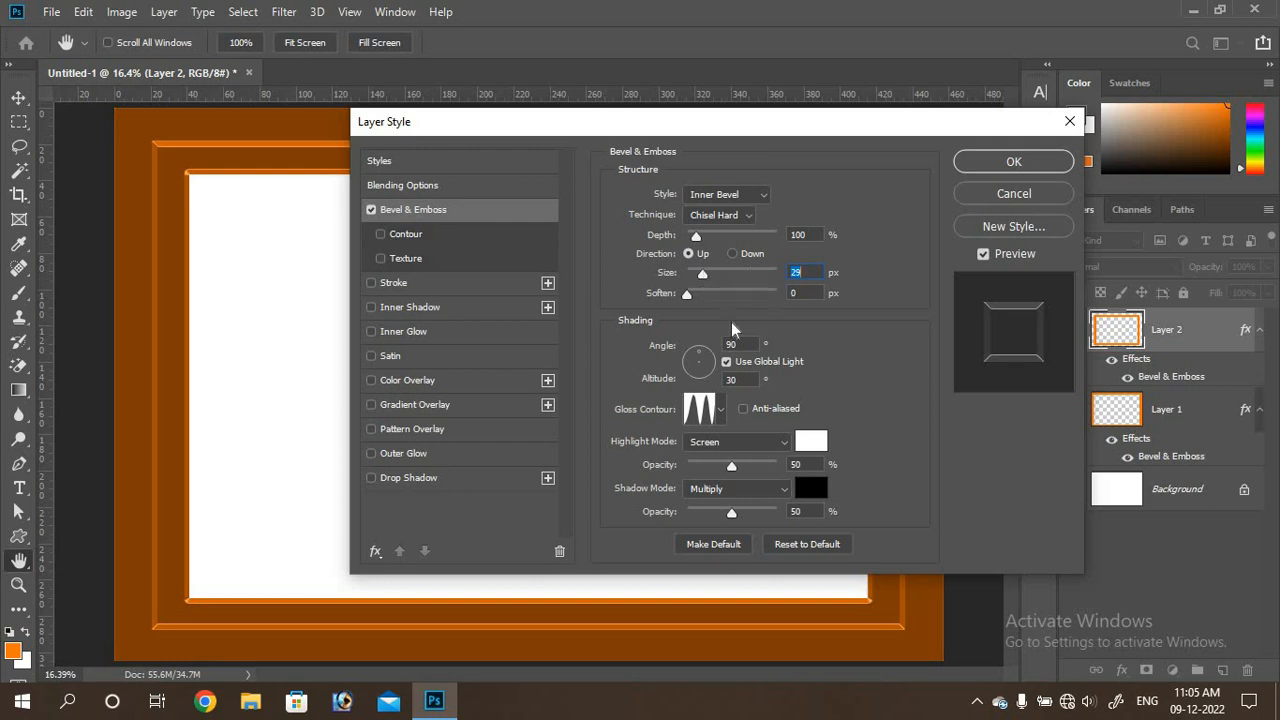
click(721, 410)
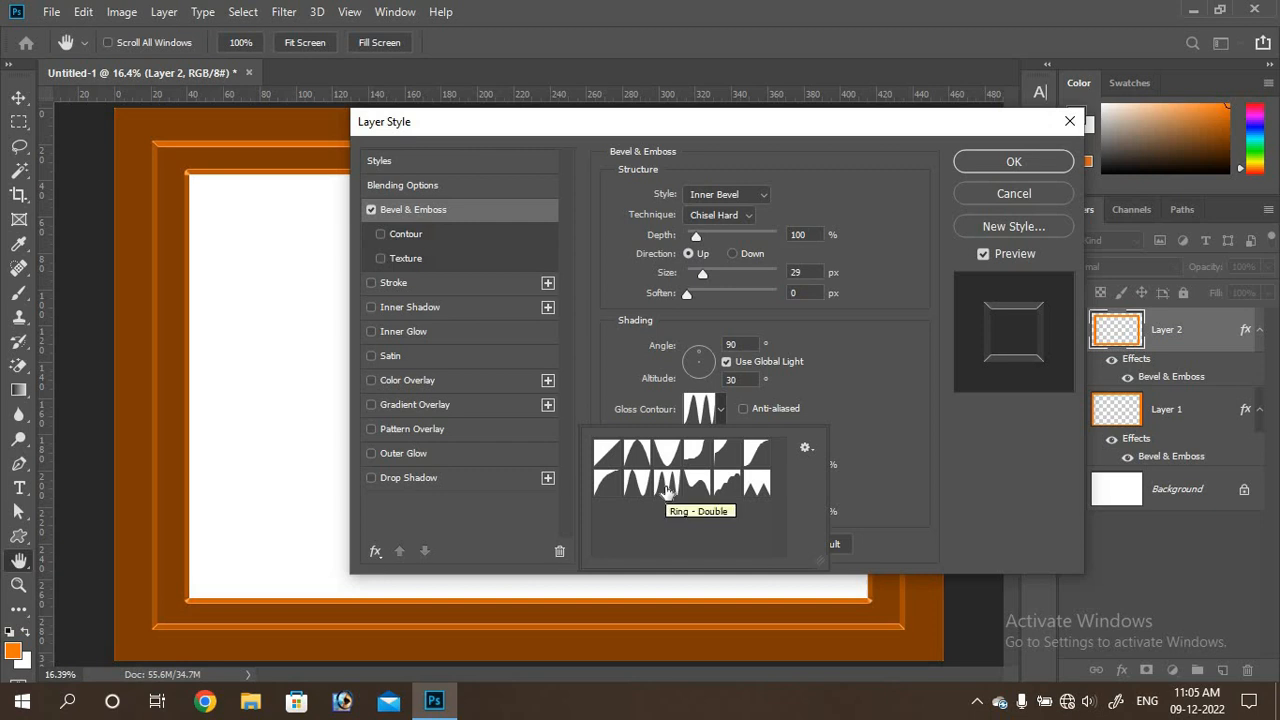
click(667, 488)
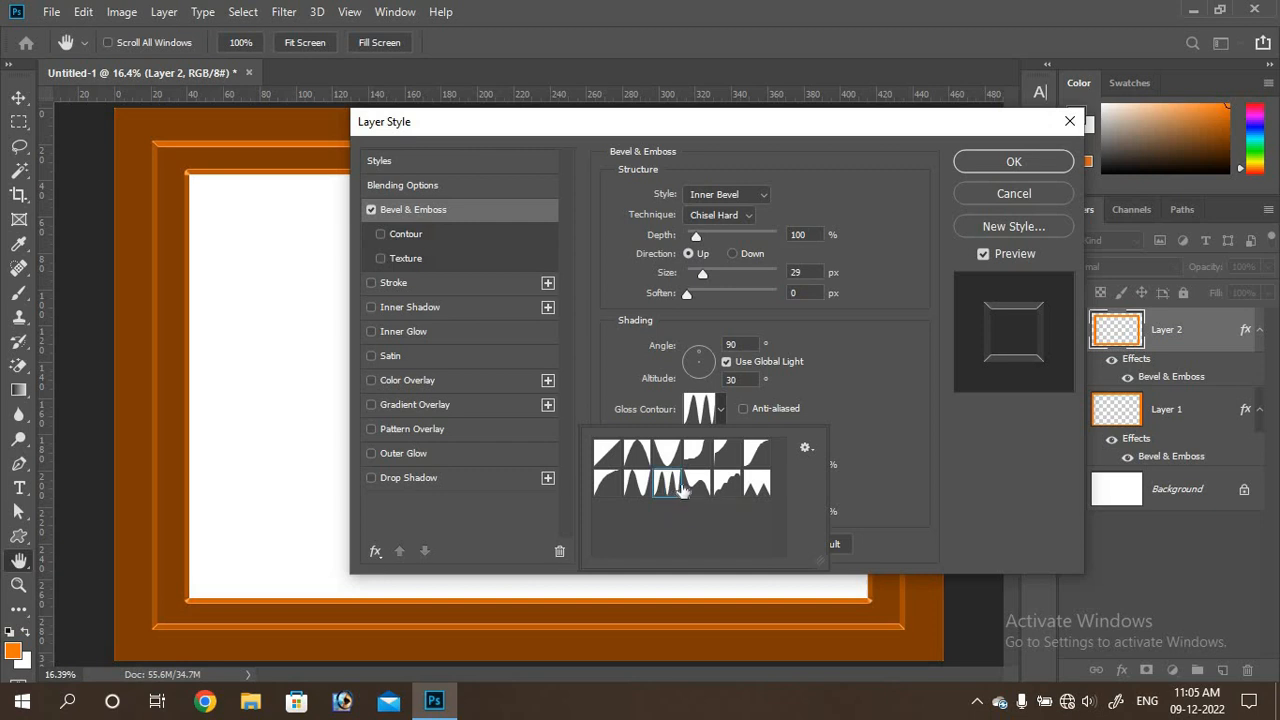
key(Return)
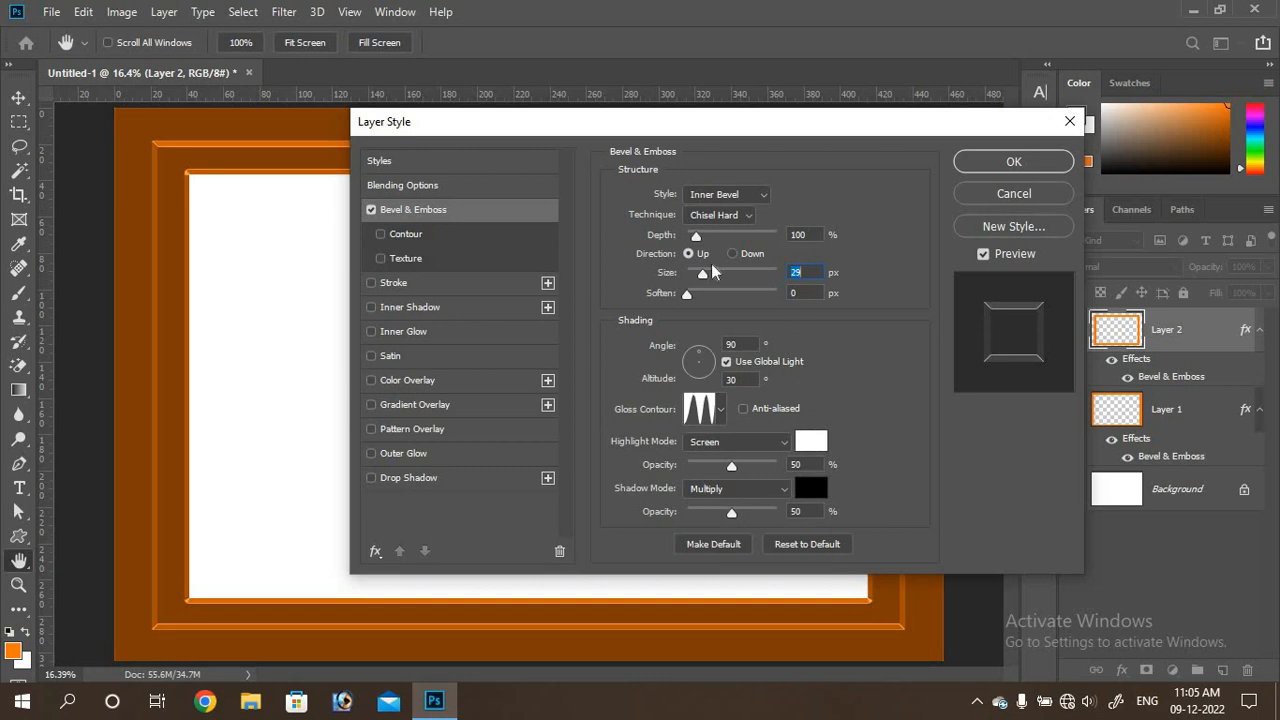
- Enable the bevel's Texture on Layer 2, try several patterns, and choose the concentric squares pattern
click(402, 258)
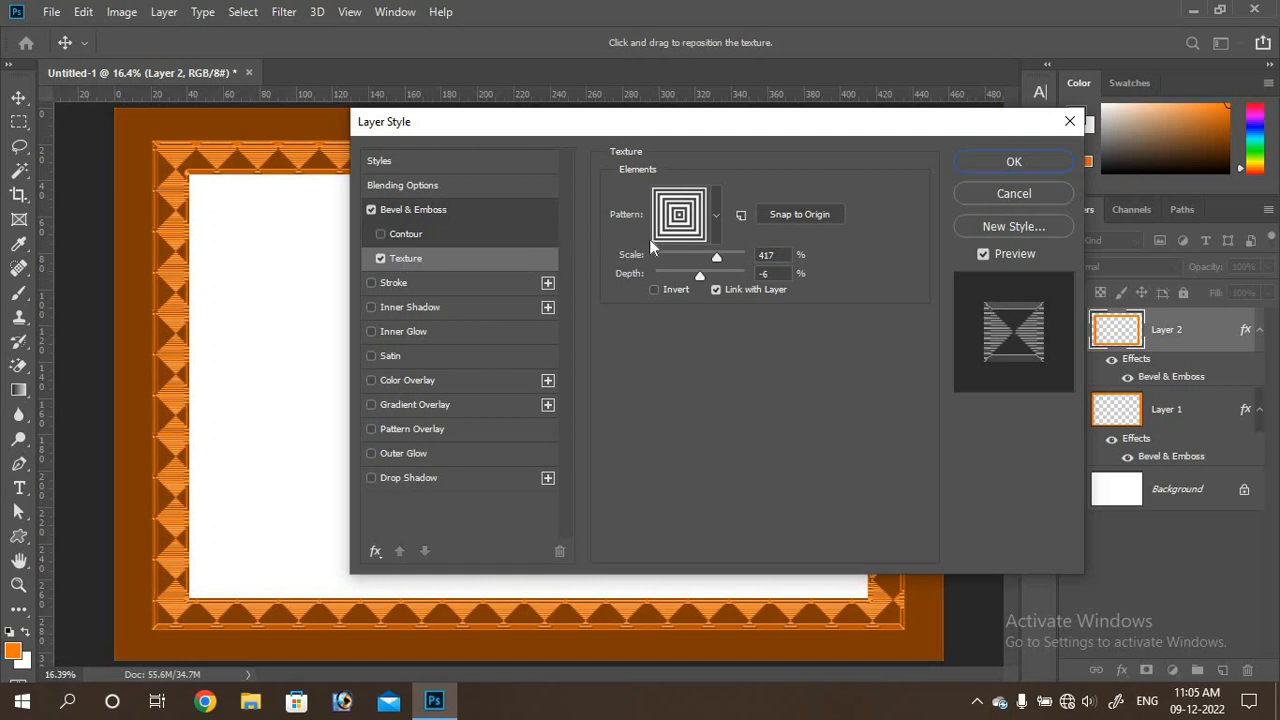
click(718, 214)
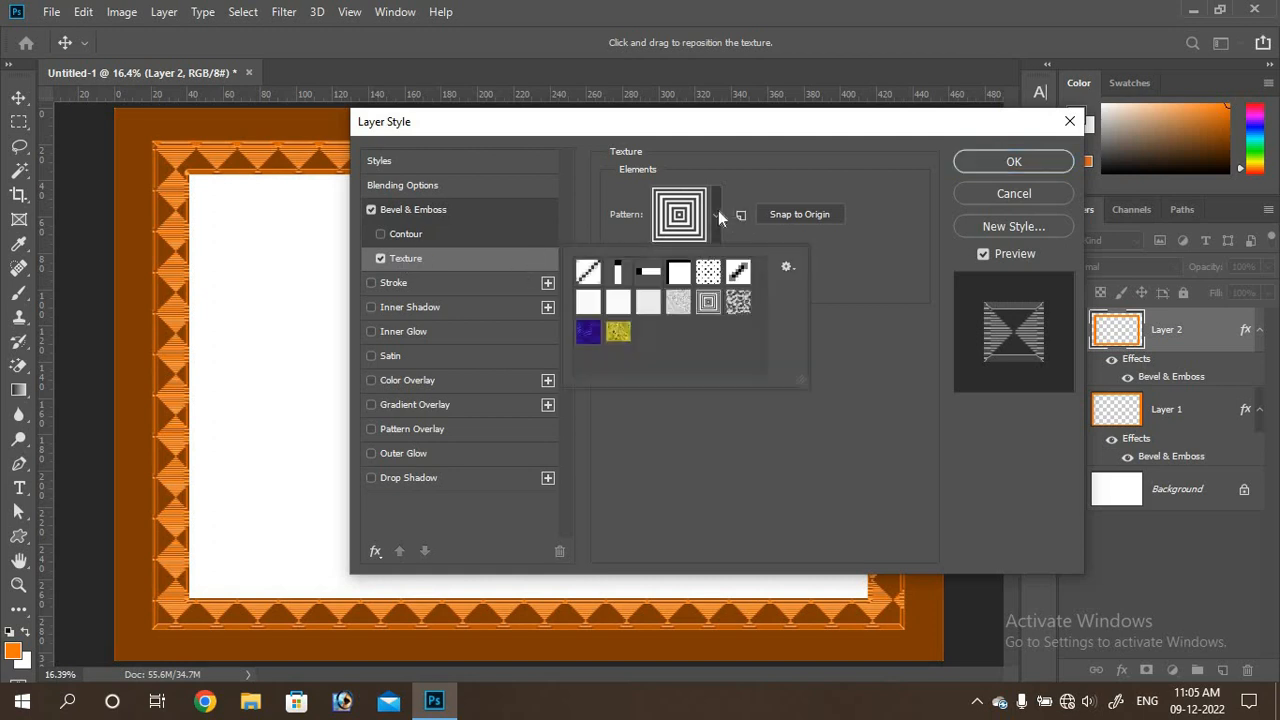
click(618, 333)
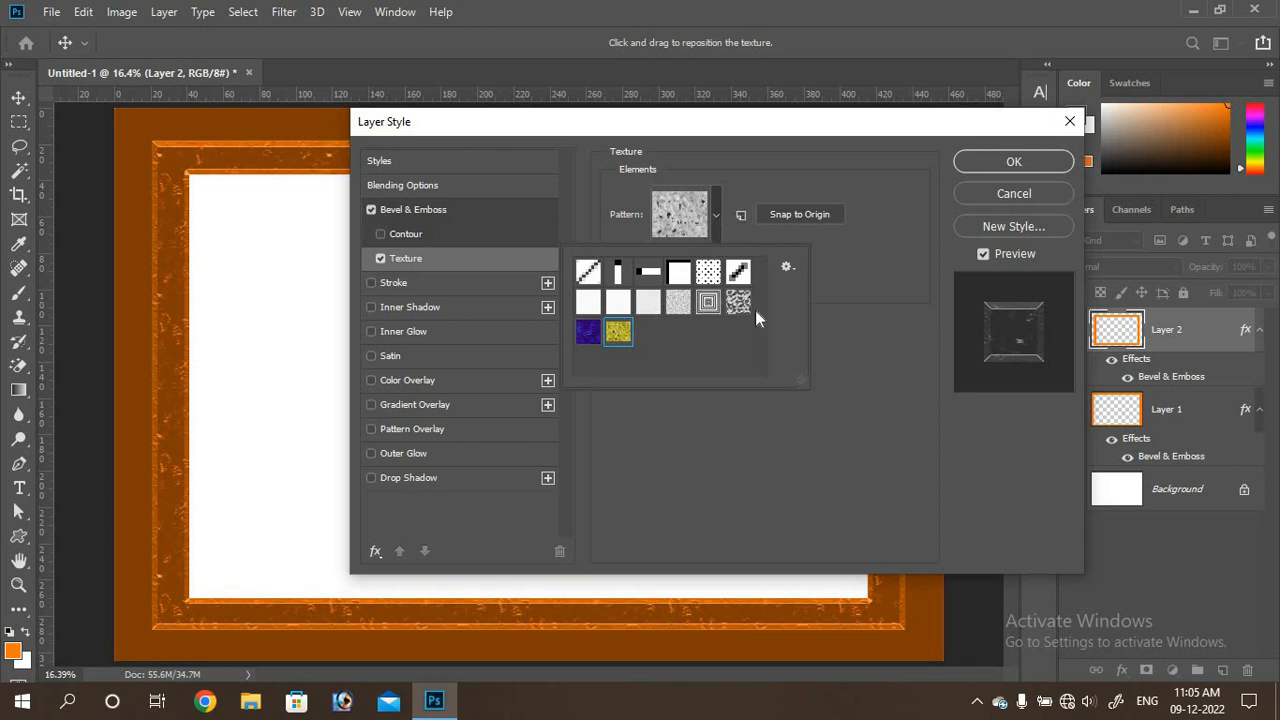
click(709, 303)
click(716, 275)
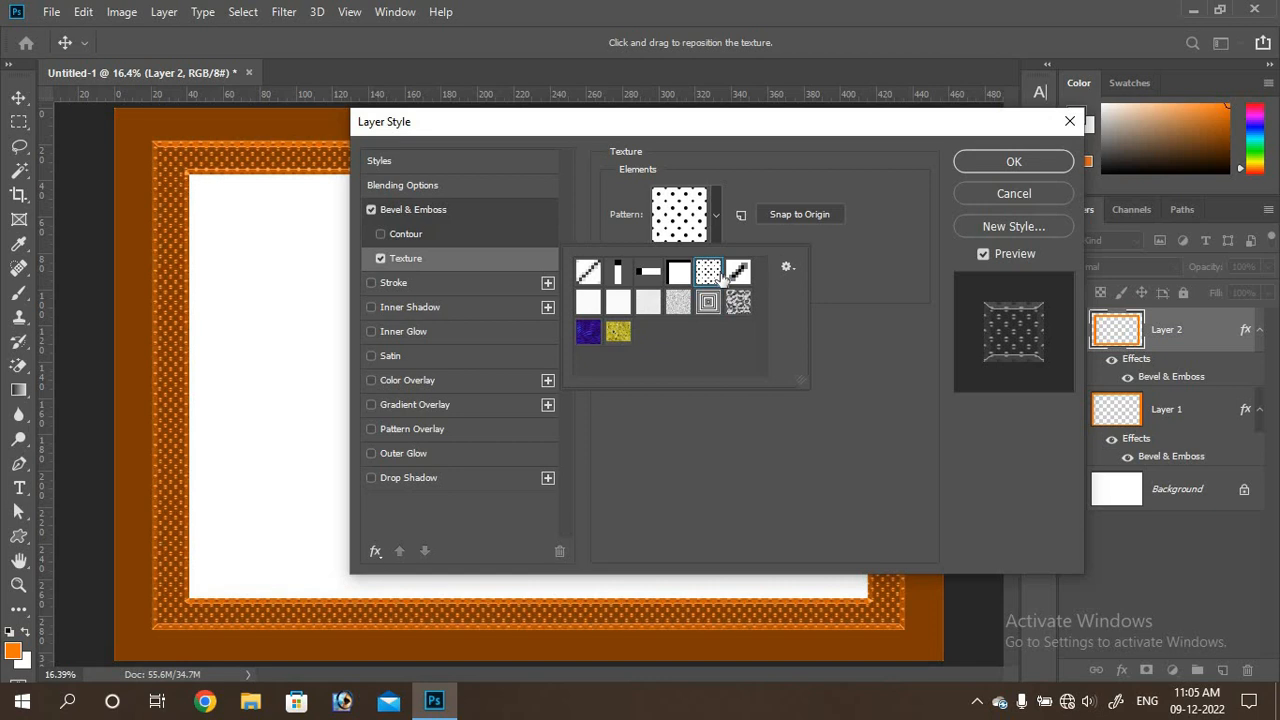
click(738, 272)
click(738, 303)
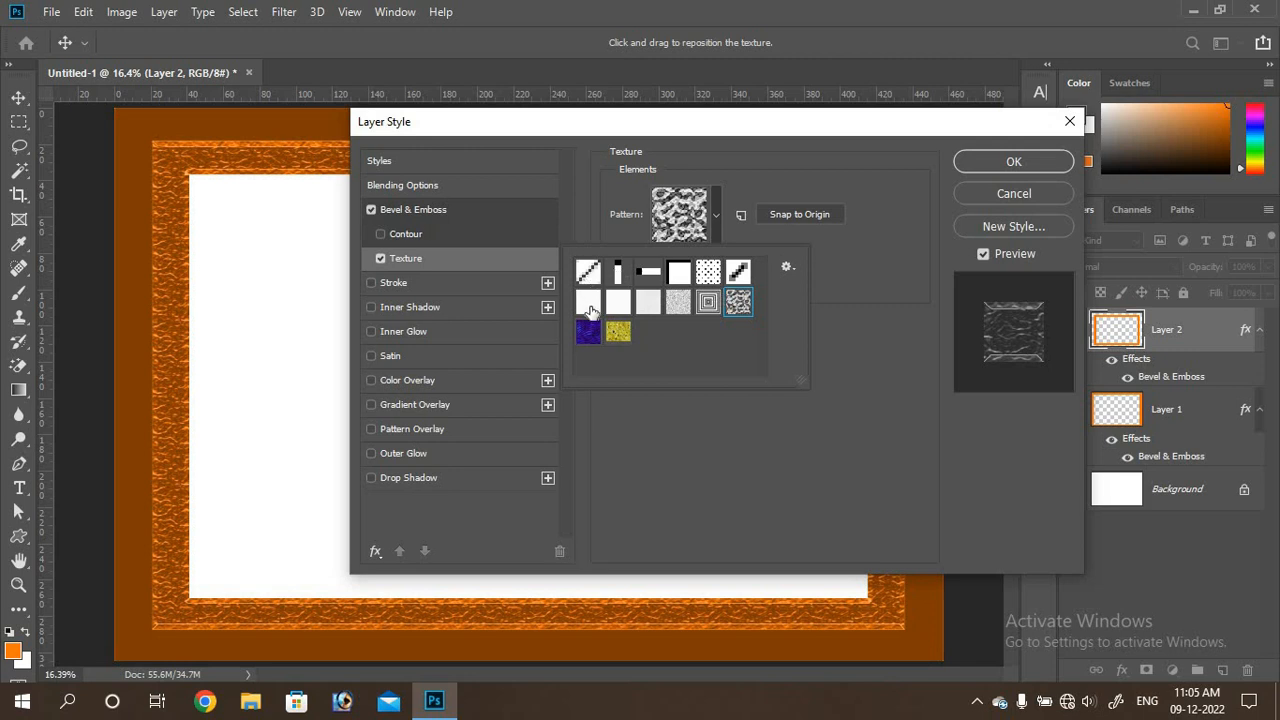
click(589, 336)
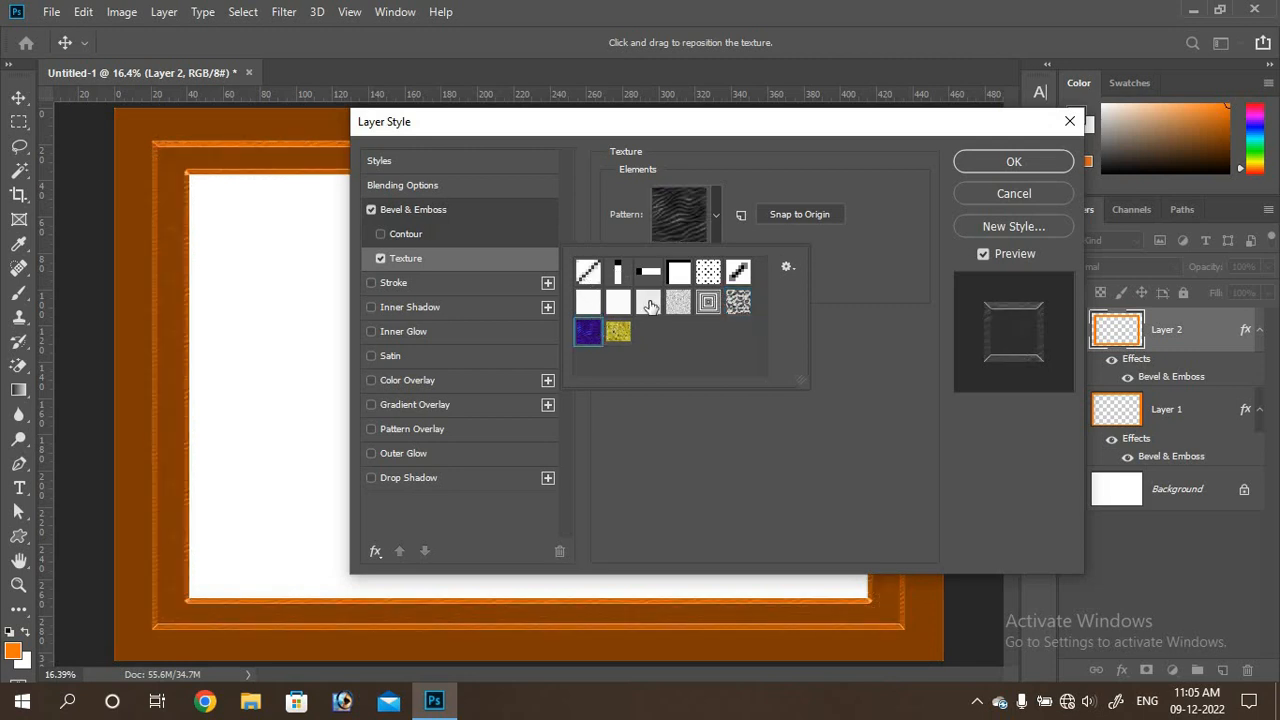
click(679, 305)
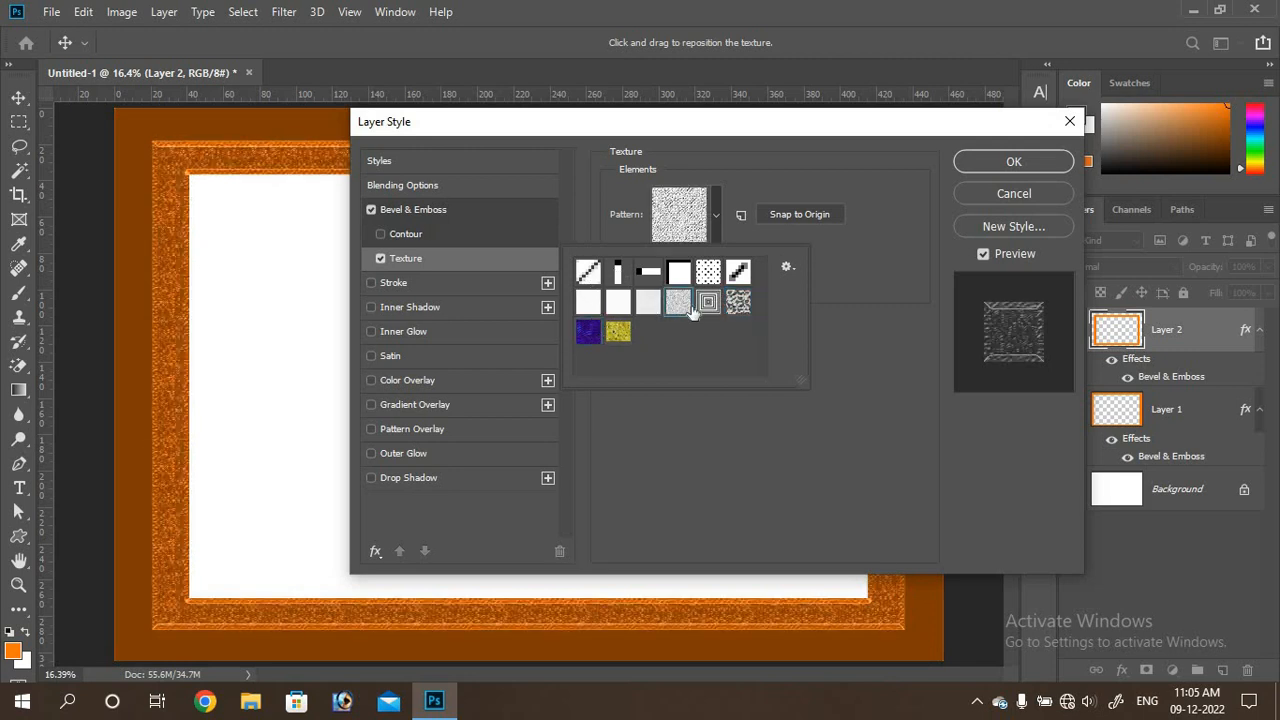
click(710, 304)
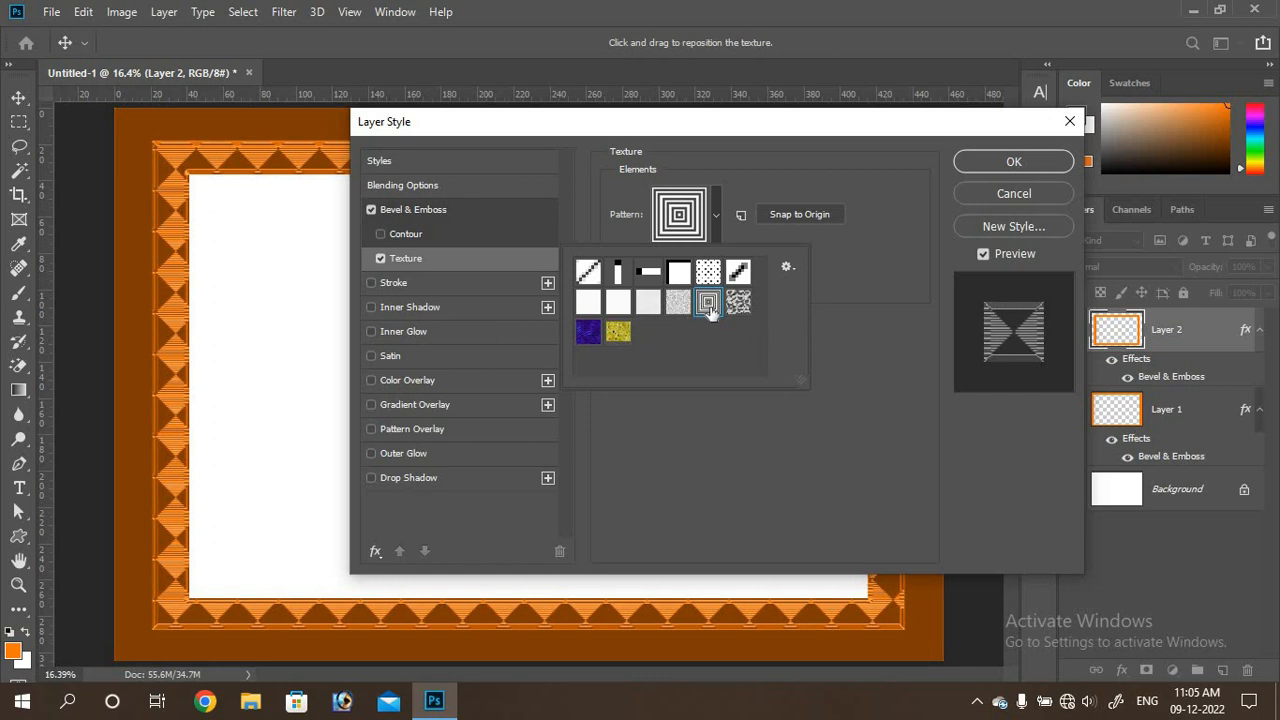
click(822, 343)
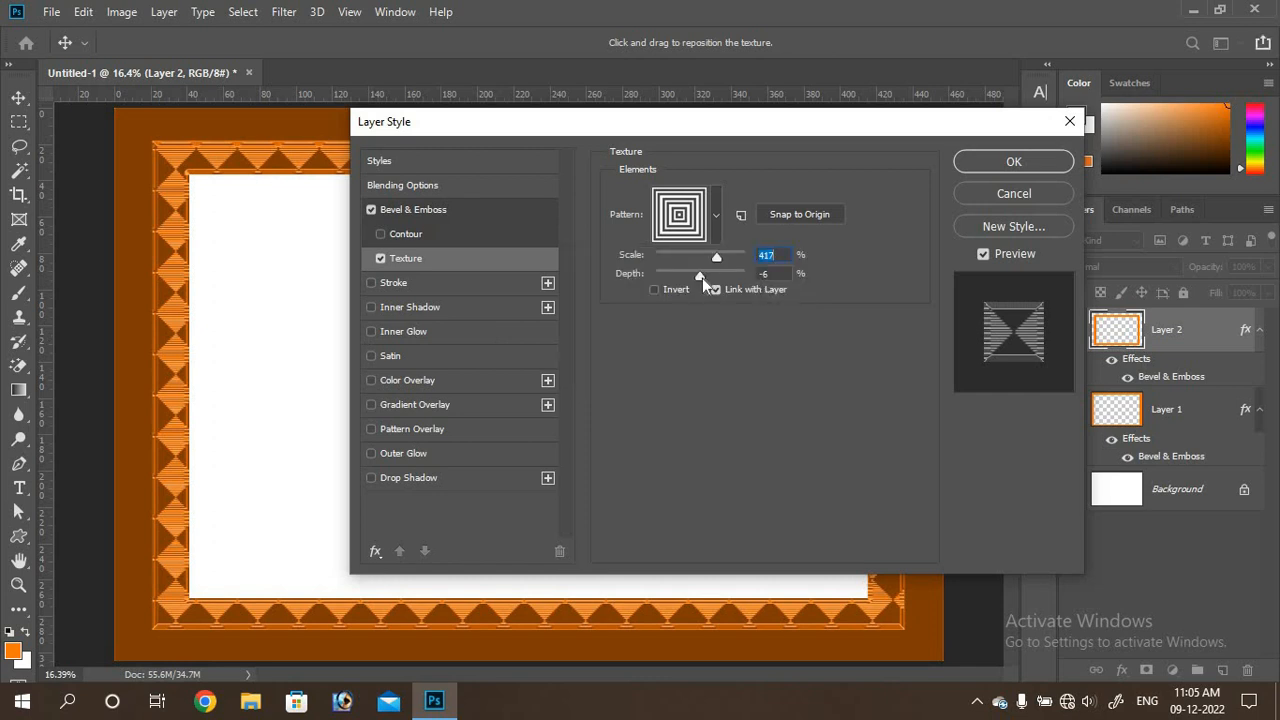
- Set the depth of Layer 2's bevel texture to +30% and apply the layer style
drag(705, 279, 707, 279)
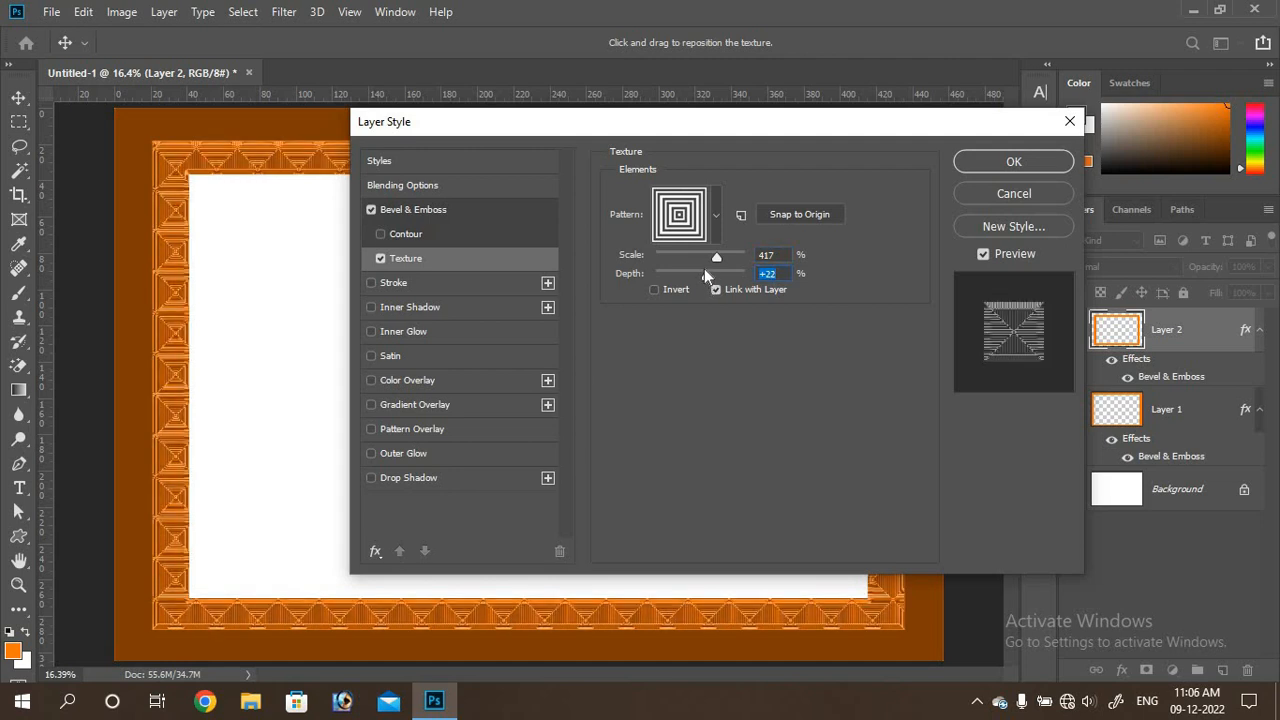
drag(708, 279, 708, 279)
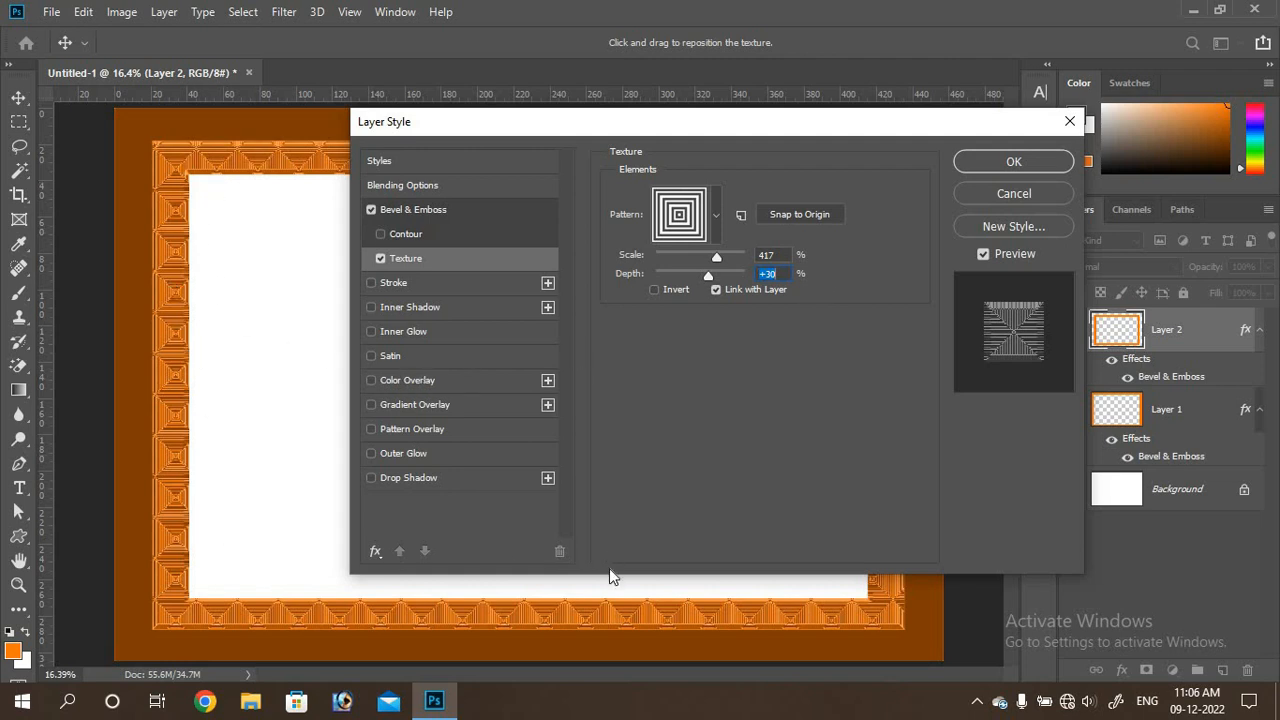
click(1015, 163)
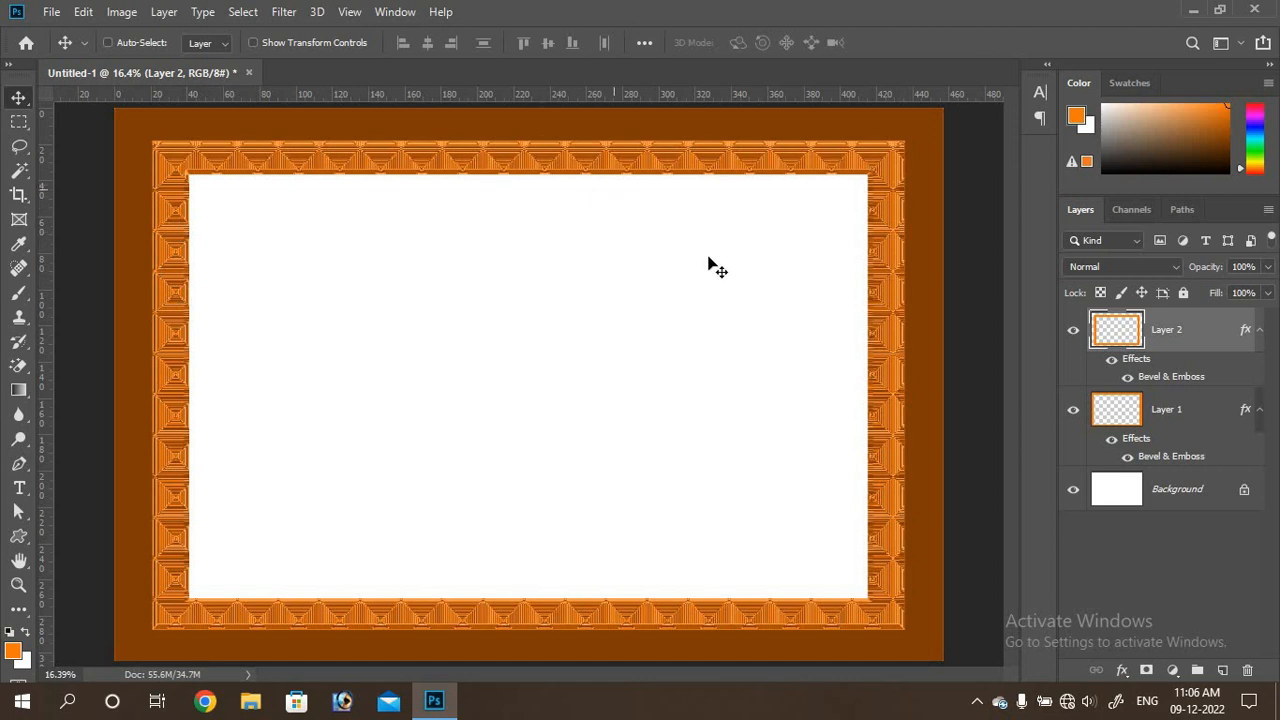
- Draw a flower ornament custom shape, about 16.6 × 15.6 mm, in the outer frame's top-left corner, with its layer directly above Layer 1
click(1156, 411)
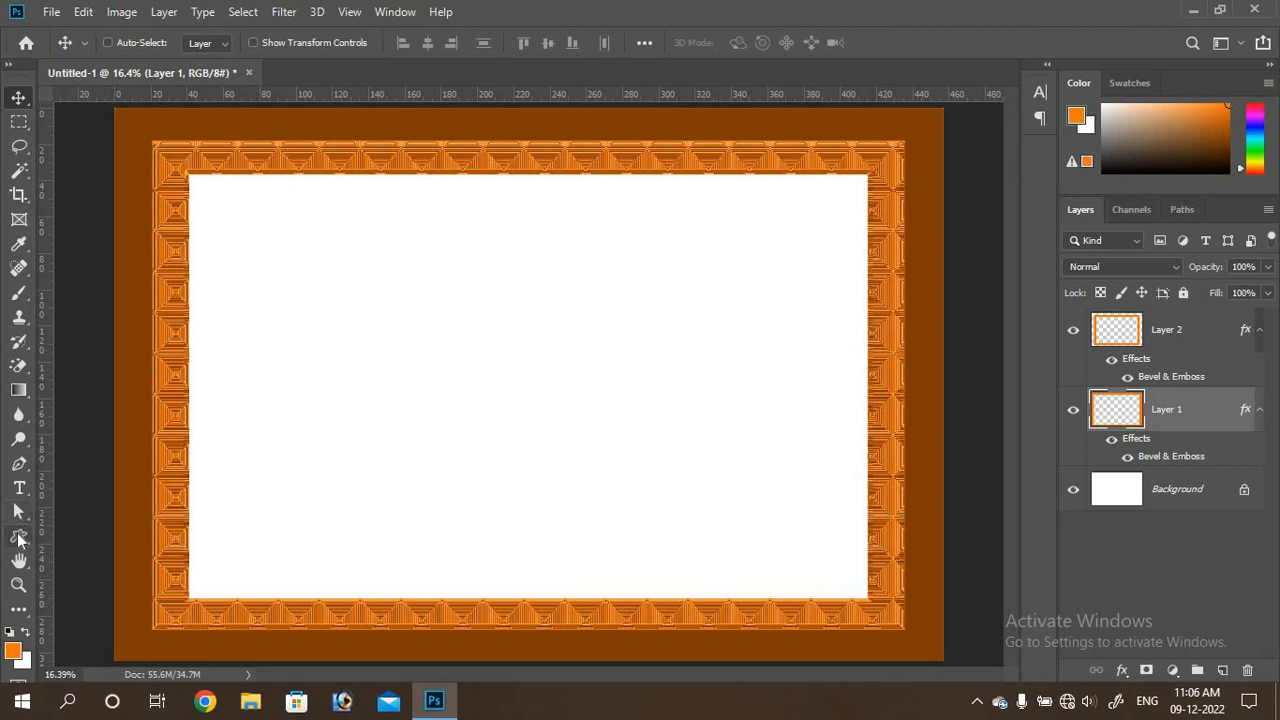
click(18, 538)
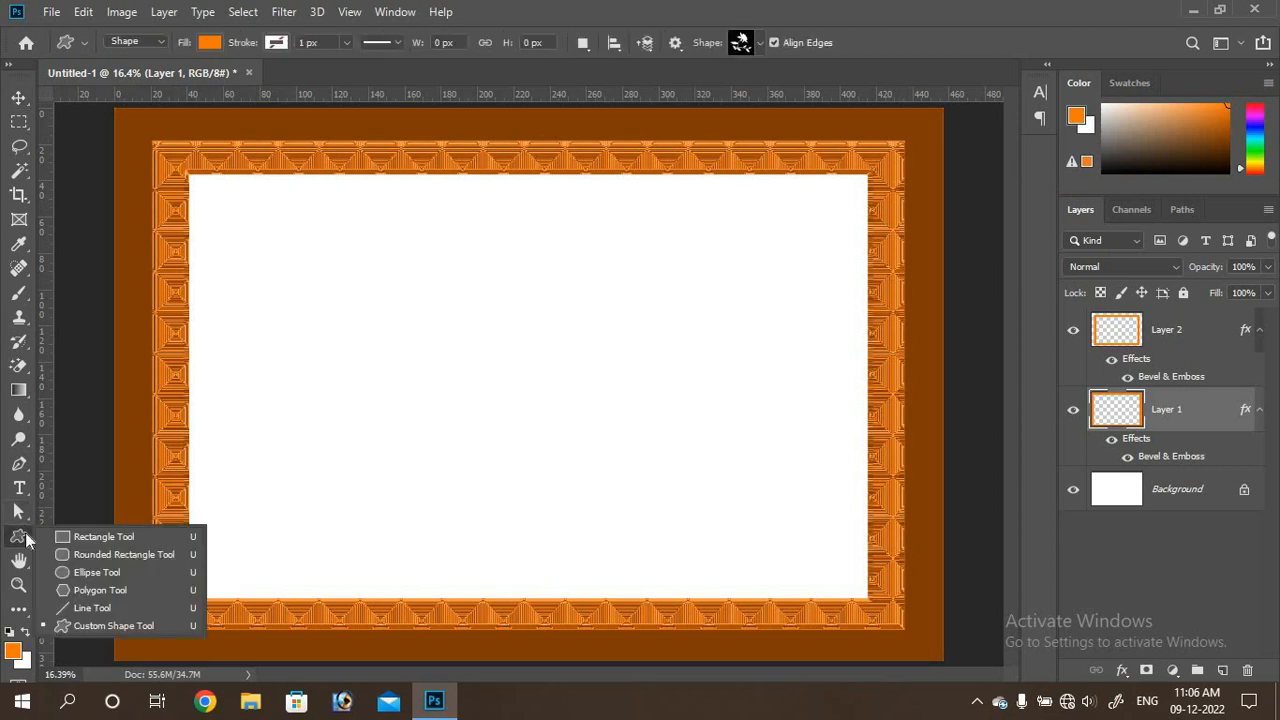
click(85, 627)
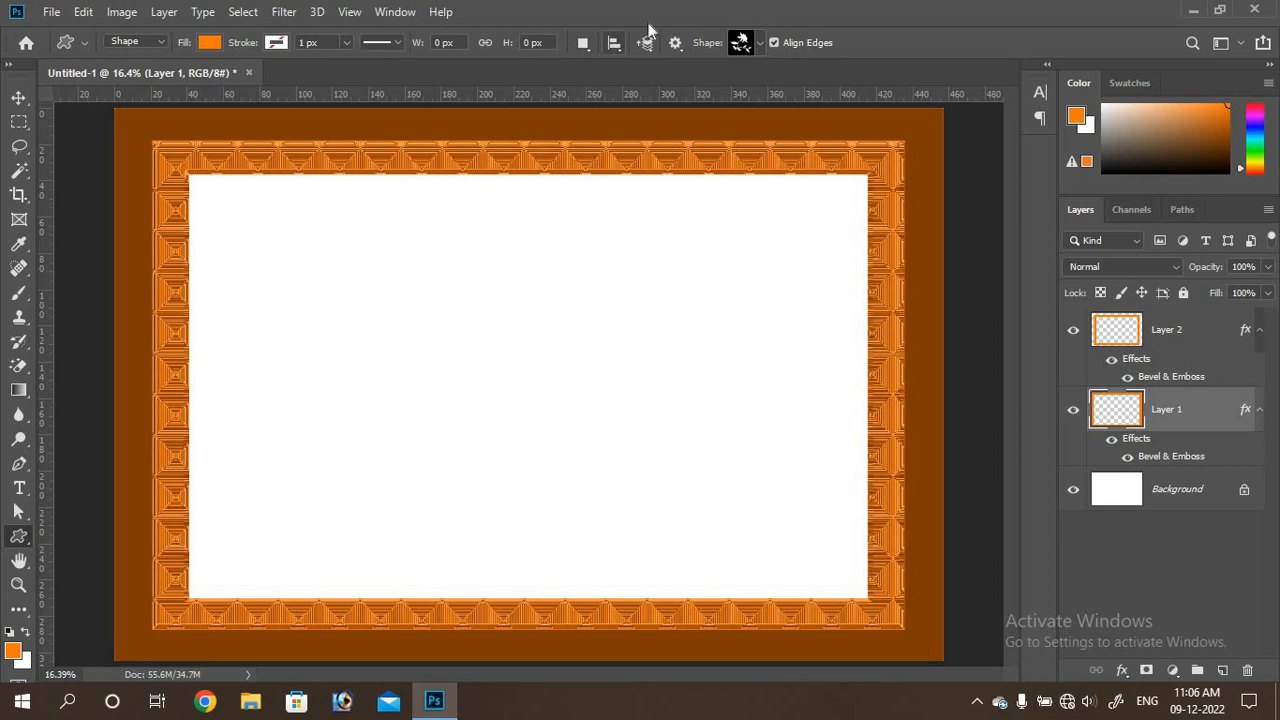
click(760, 44)
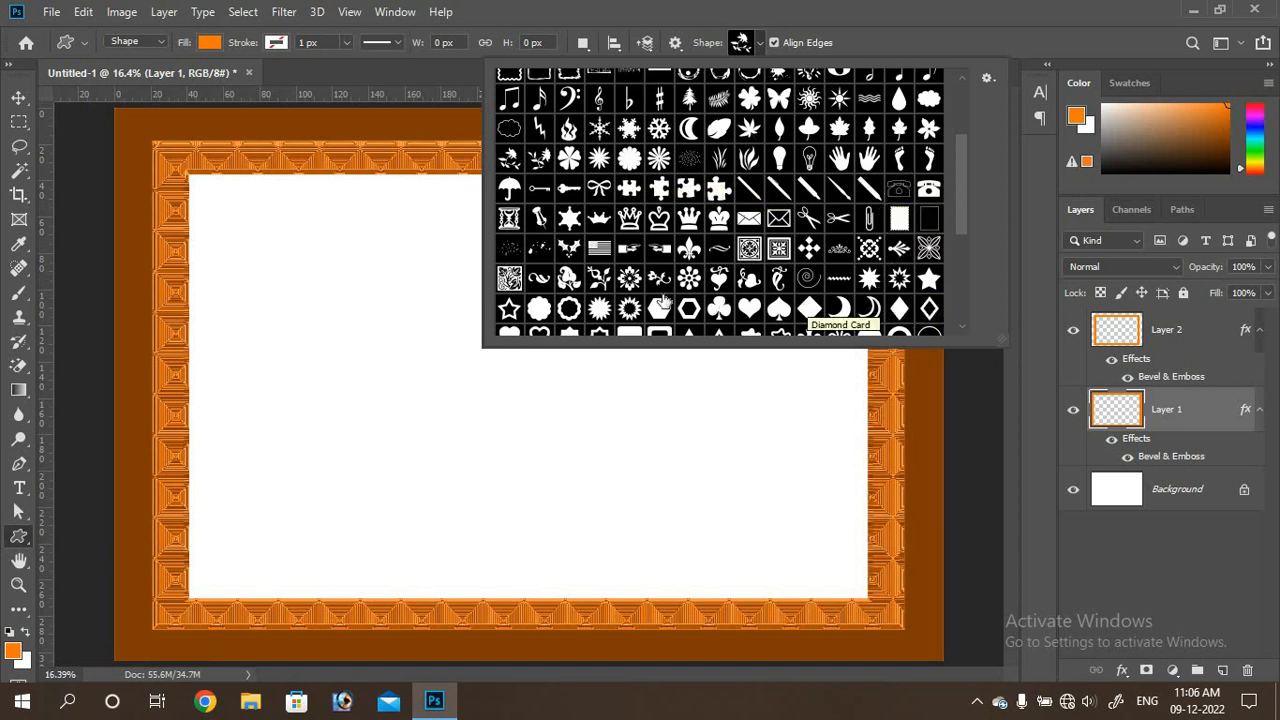
click(630, 286)
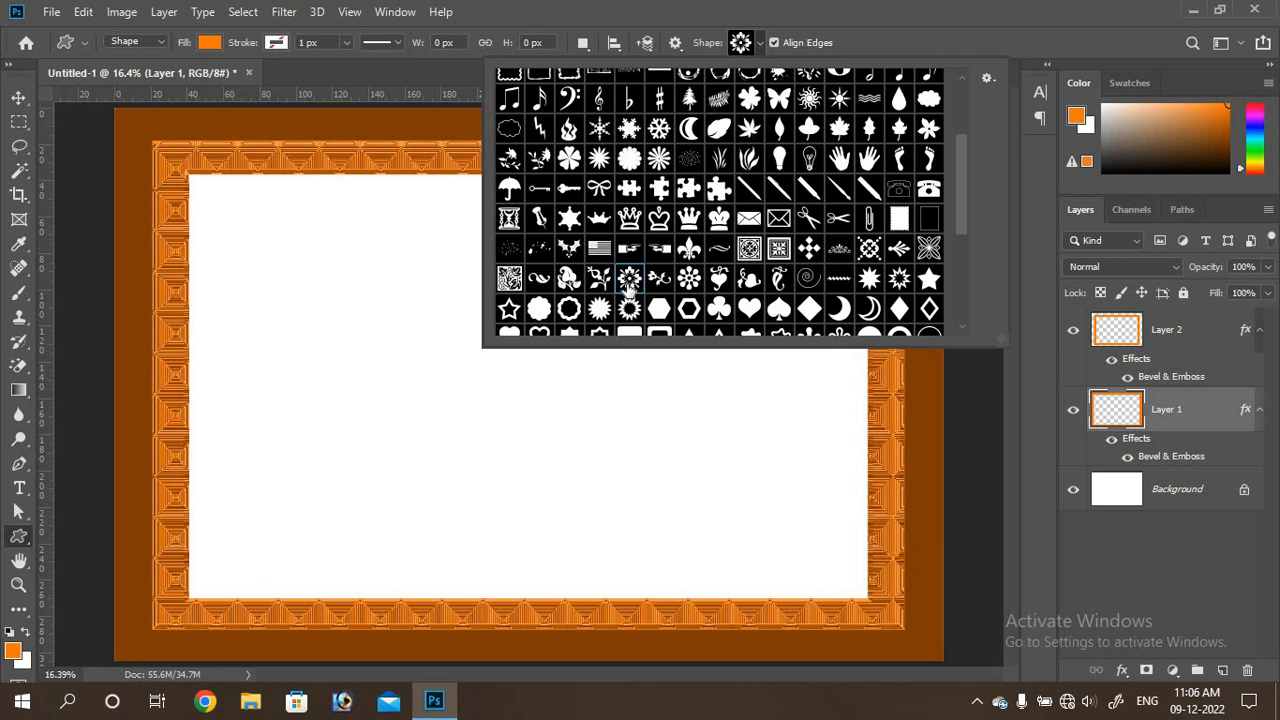
key(Return)
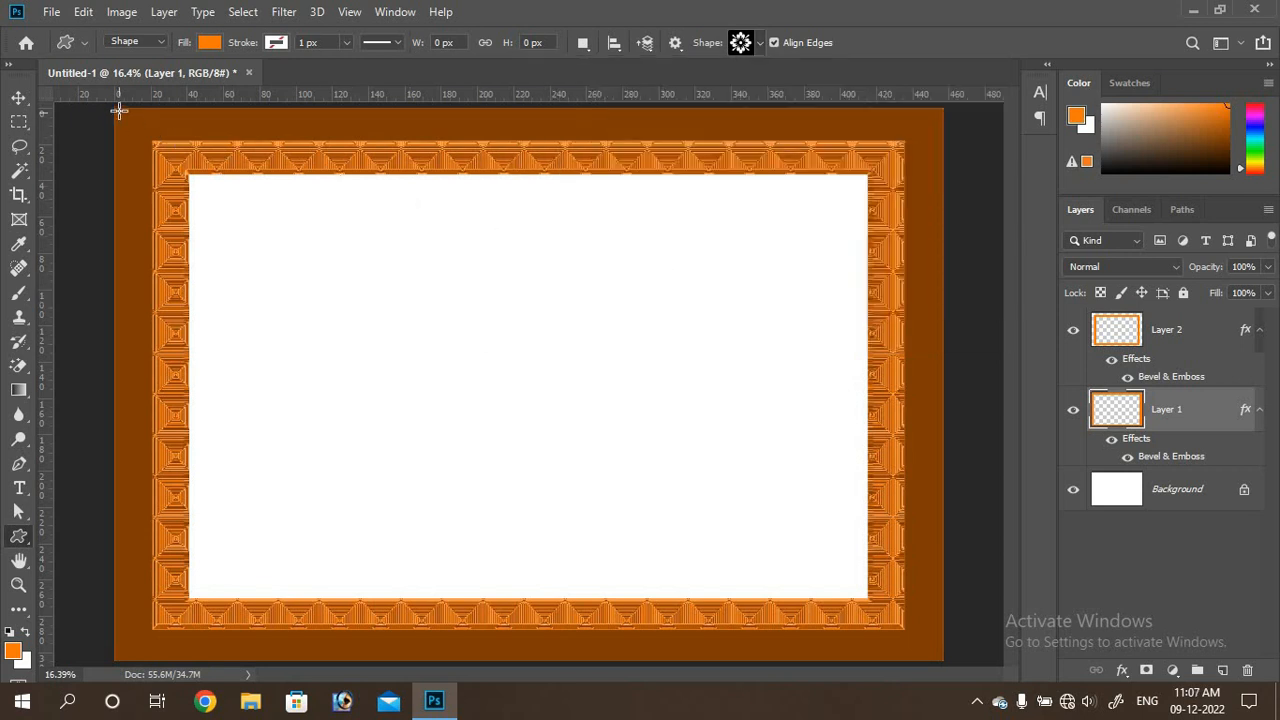
drag(117, 110, 146, 136)
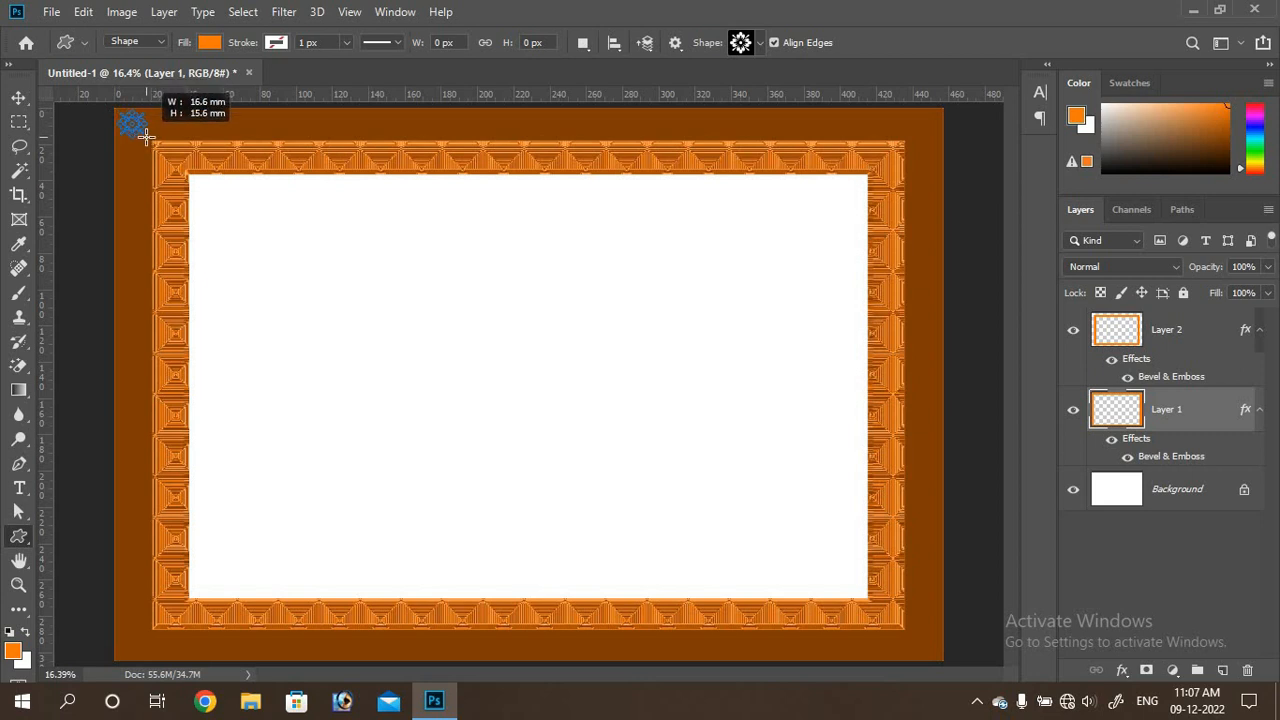
drag(146, 136, 146, 136)
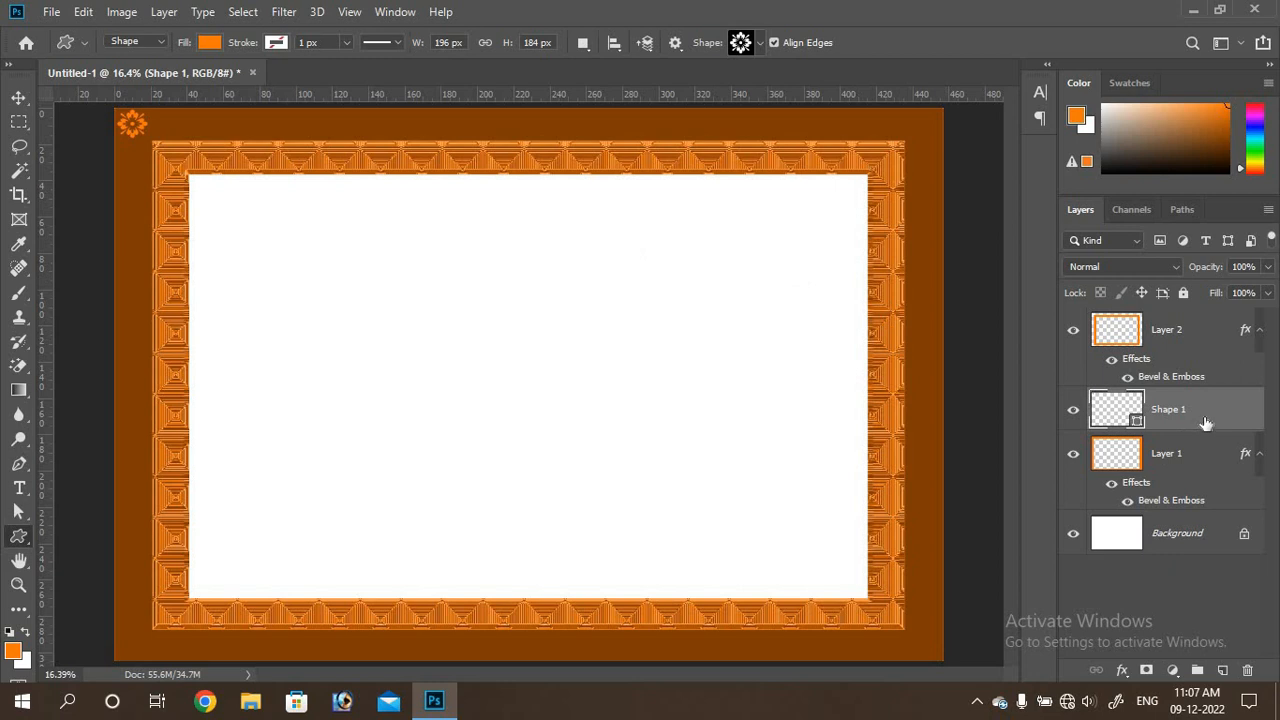
- Move the Shape 1 layer above Layer 2 and adjust the ornament's position slightly within the corner
drag(1203, 426, 1189, 330)
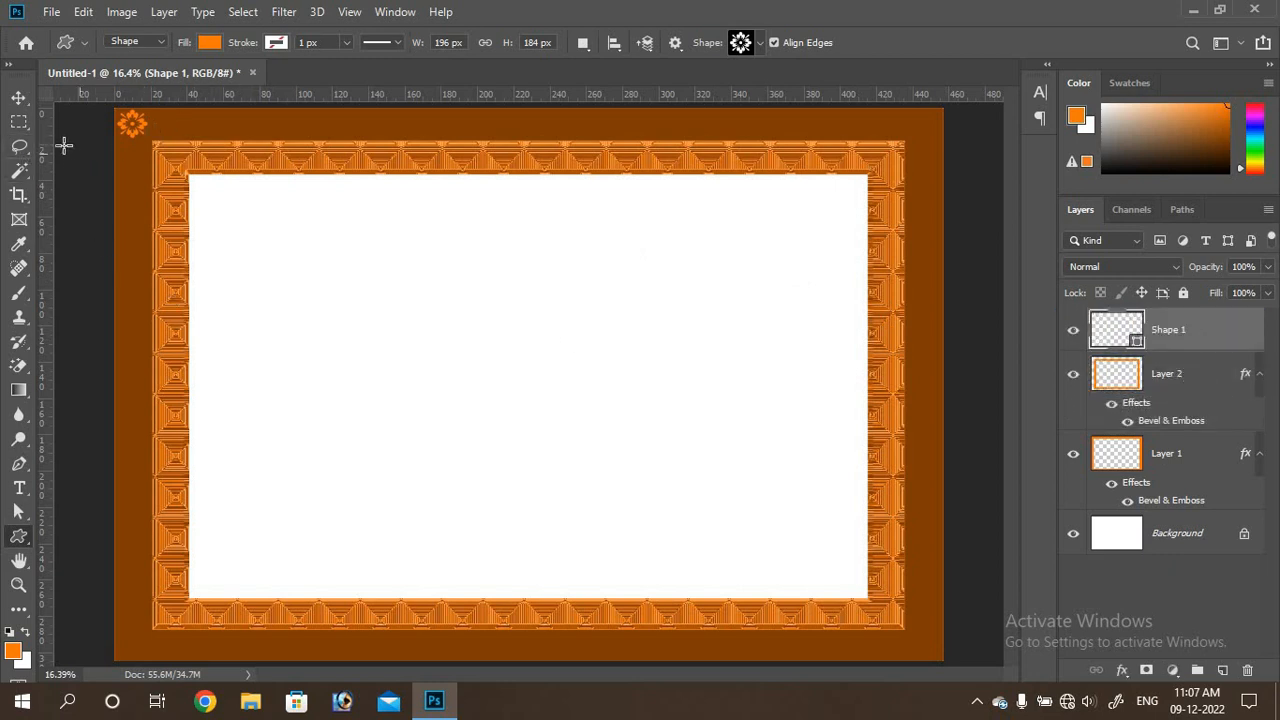
click(19, 97)
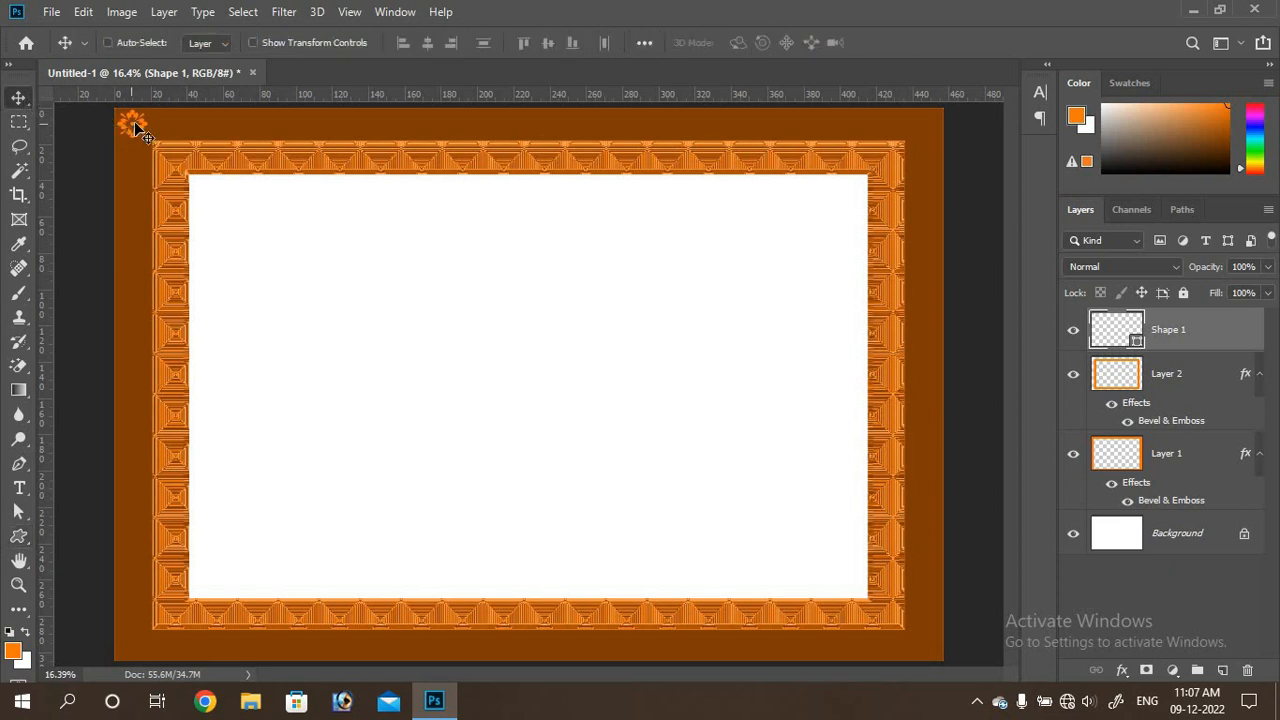
drag(135, 127, 137, 128)
- Change the fill colour of the Shape 1 ornament to the lighter orange ff9c00
double_click(1137, 342)
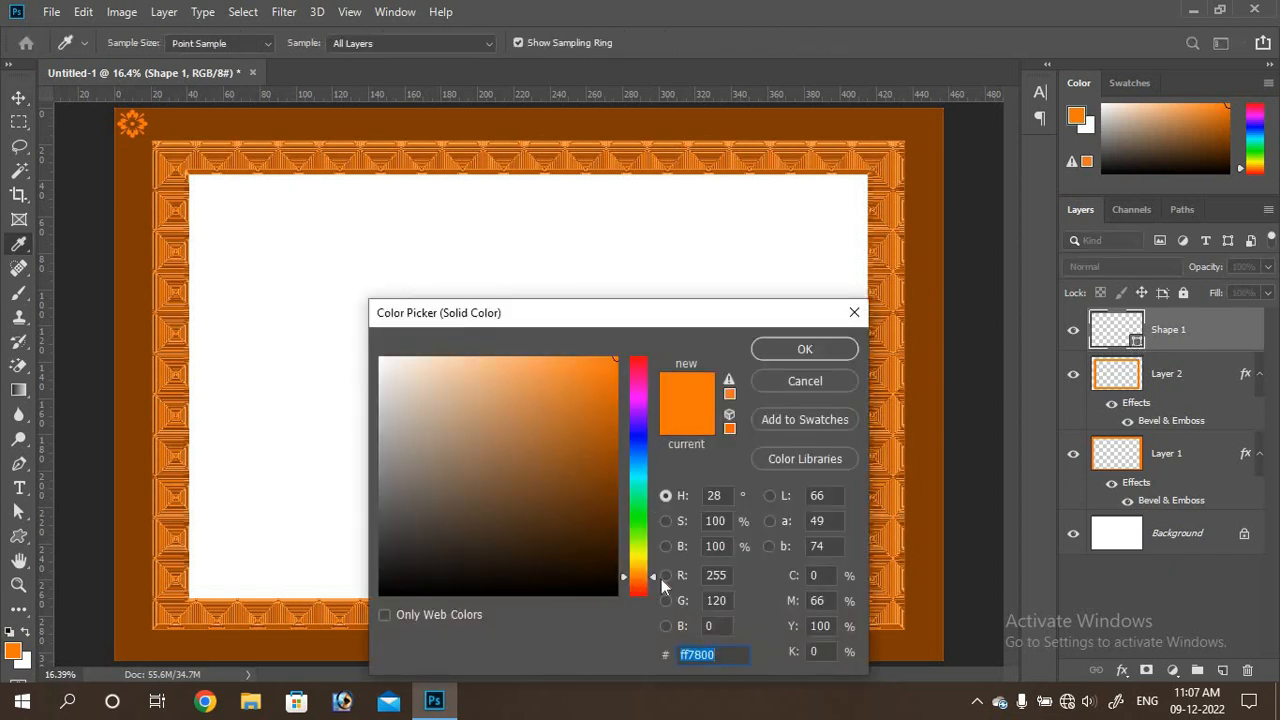
drag(655, 577, 653, 572)
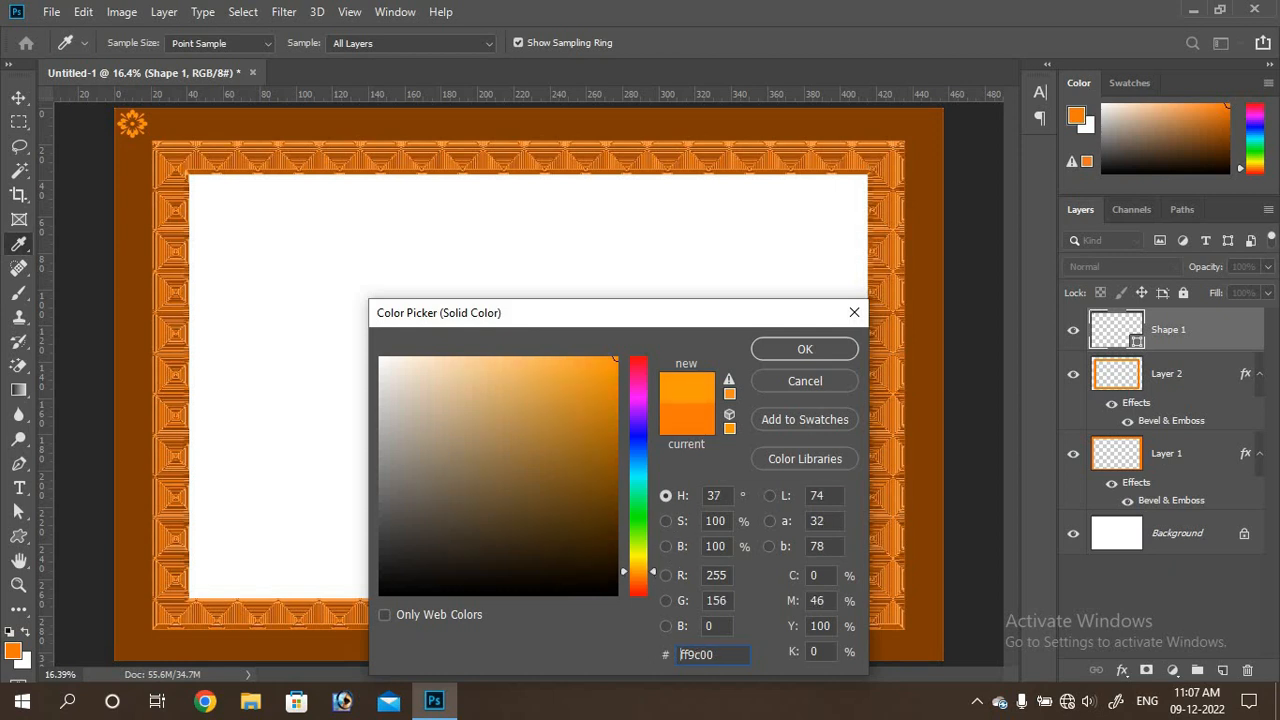
click(800, 351)
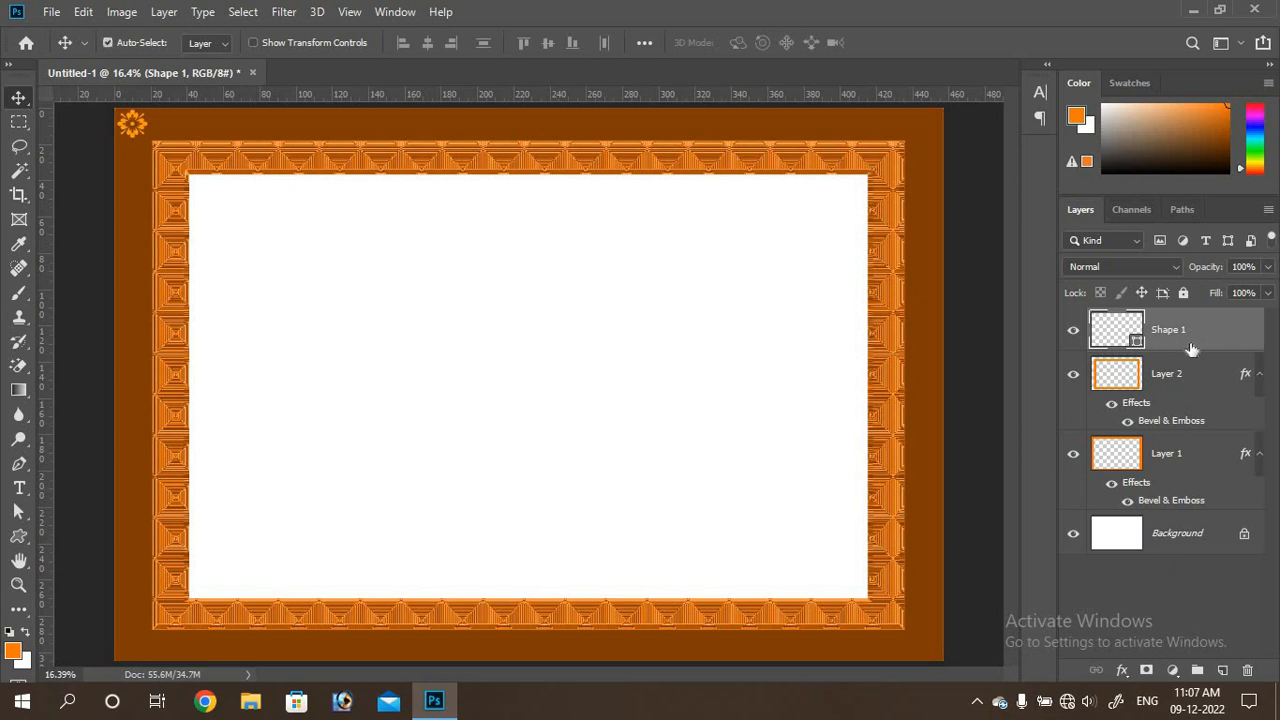
- Duplicate the Shape 1 ornament and transform the copy horizontally to X 323 px, just beside the original
key(ctrl+j)
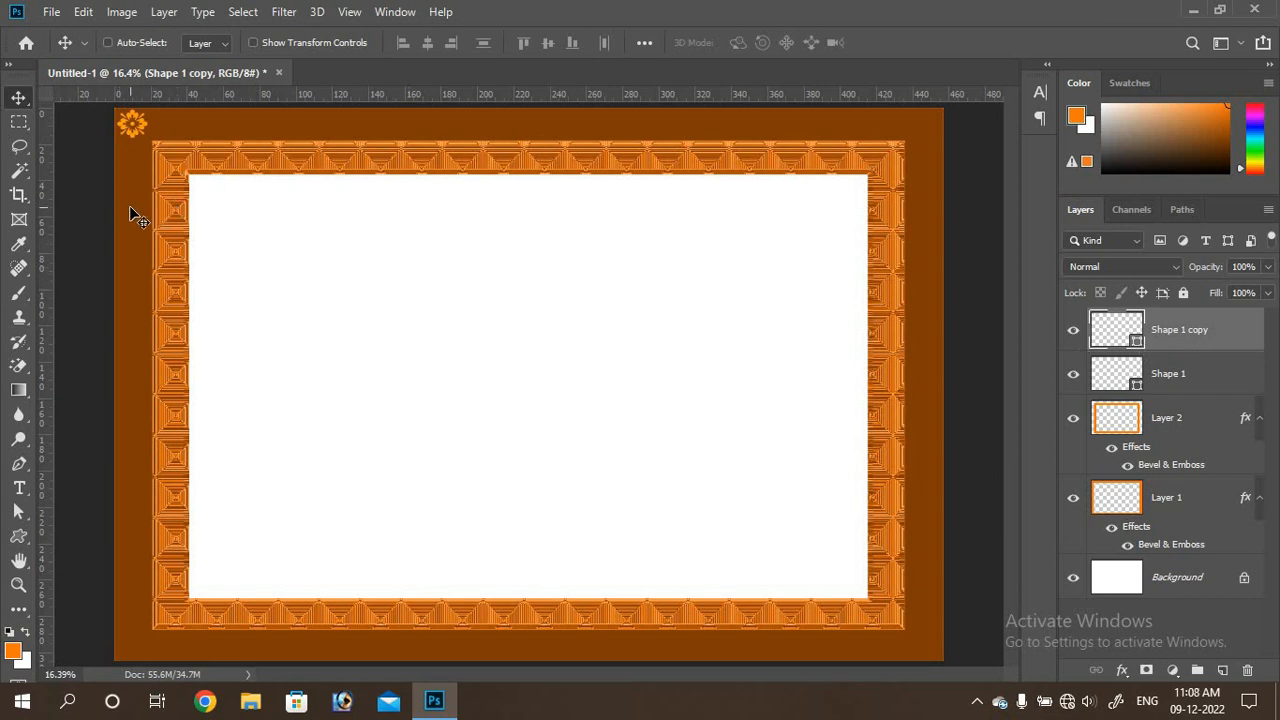
key(ctrl)
key(ctrl+t)
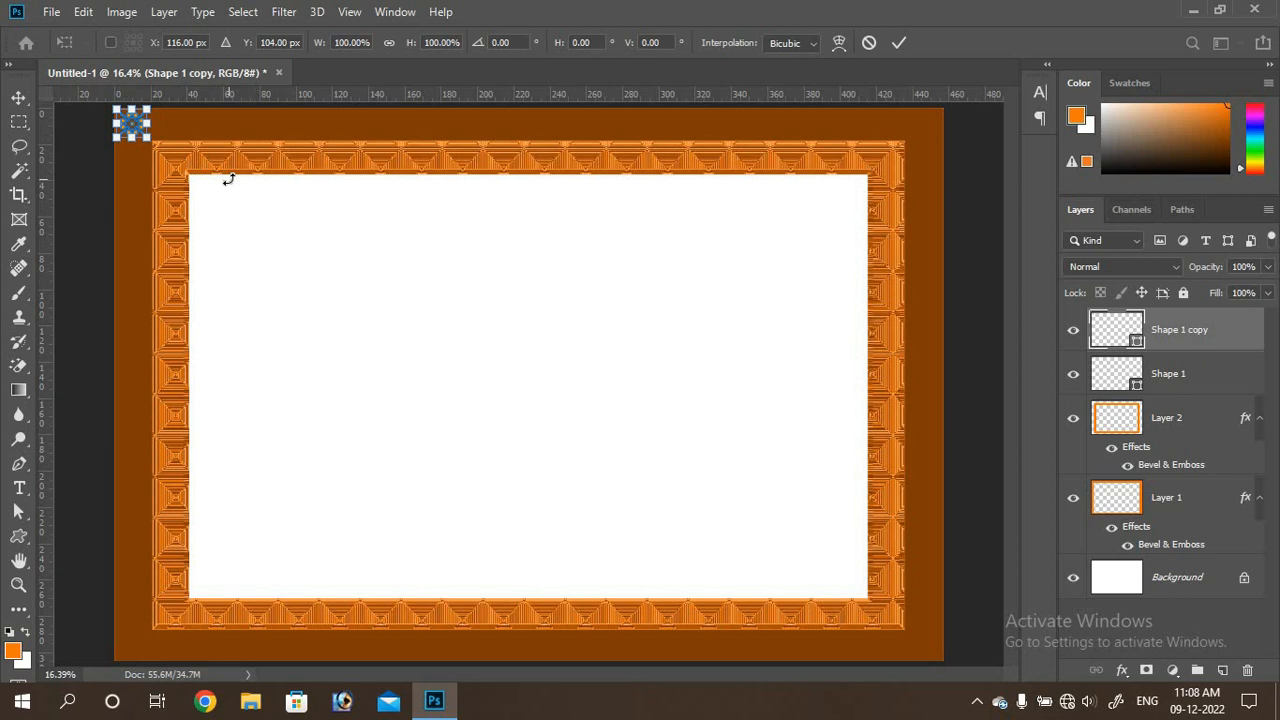
key(shift+Right)
key(shift+Right)
key(shift+Right)
key(shift+Right)
key(shift+Right)
key(shift+Right)
key(shift+Right)
key(shift+Right)
key(shift+Right)
key(shift+Right)
key(shift+Right)
key(shift+Right)
key(shift+Right)
key(shift+Right)
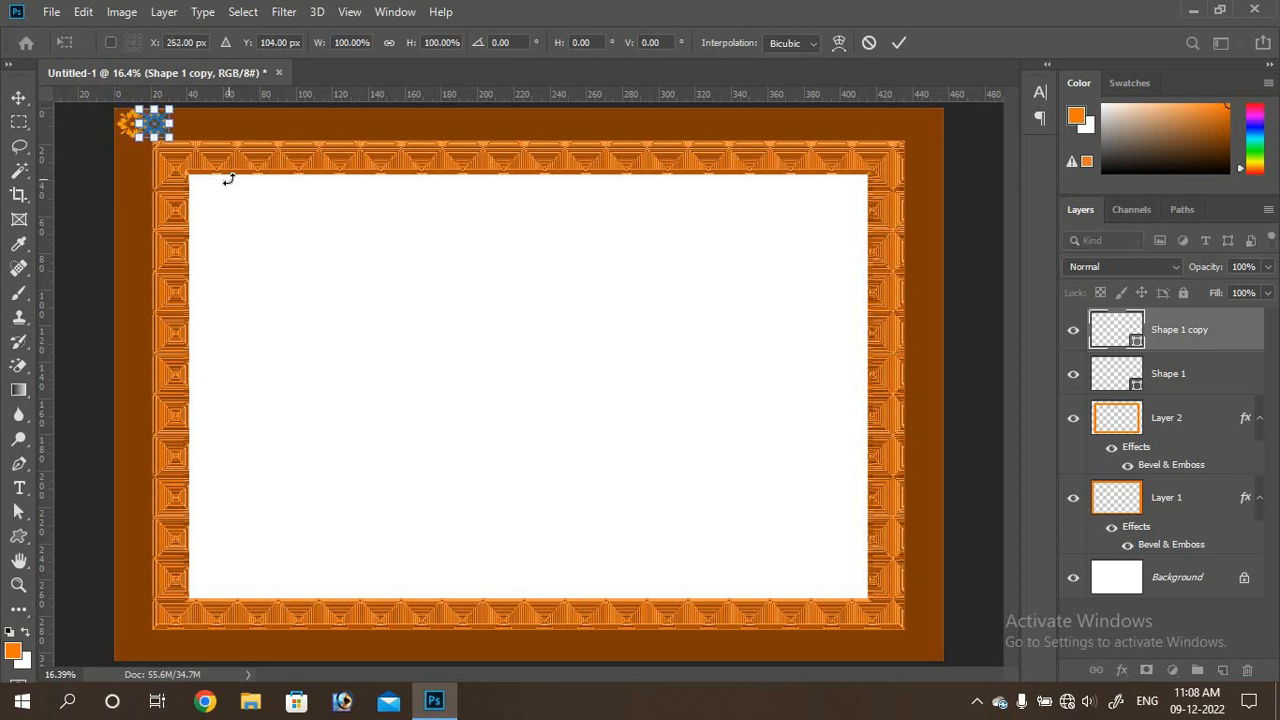
key(shift+Right)
key(shift+Right)
key(shift+Right)
key(shift+Right)
key(shift+Right)
key(shift+Right)
key(shift+Right)
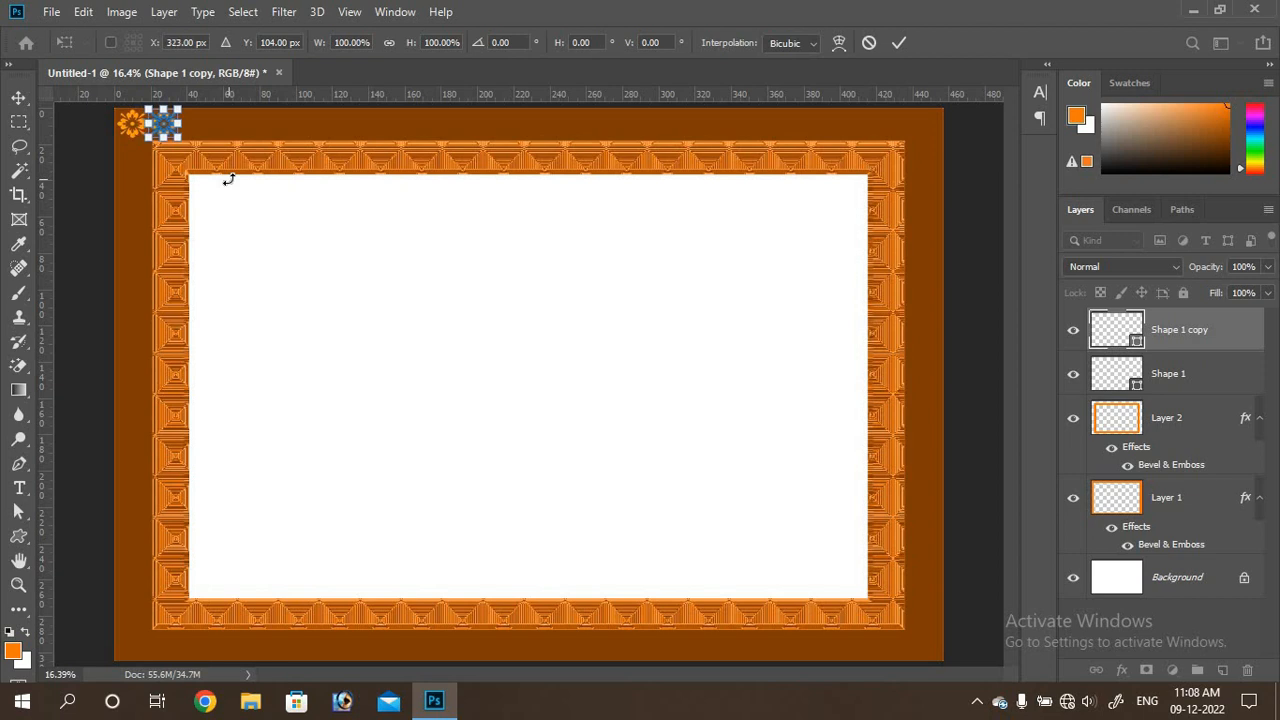
key(Return)
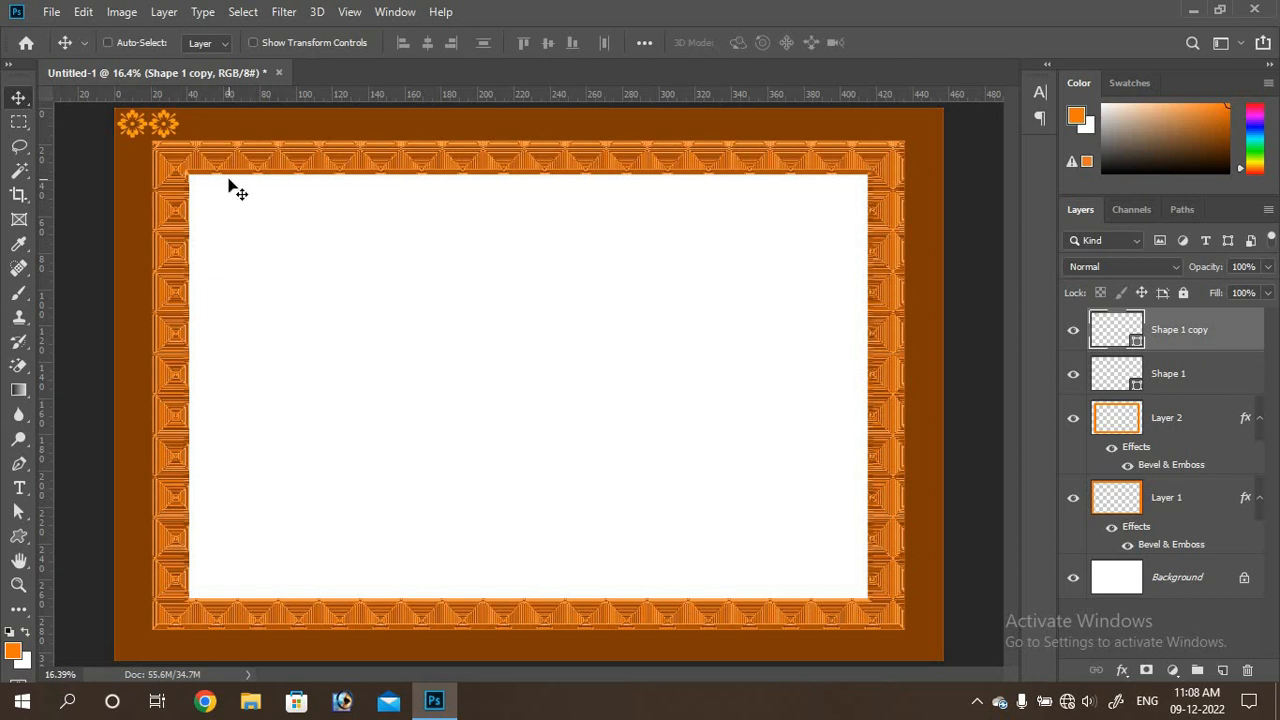
- Repeat the duplicating transform until a row of evenly spaced ornaments, up to Shape 1 copy 25, fills the frame's top edge
key(ctrl)
key(ctrl+alt+shift+t)
key(ctrl+alt+shift+t)
key(ctrl+alt+shift+t)
key(ctrl+alt+shift+t)
key(ctrl+alt+shift+t)
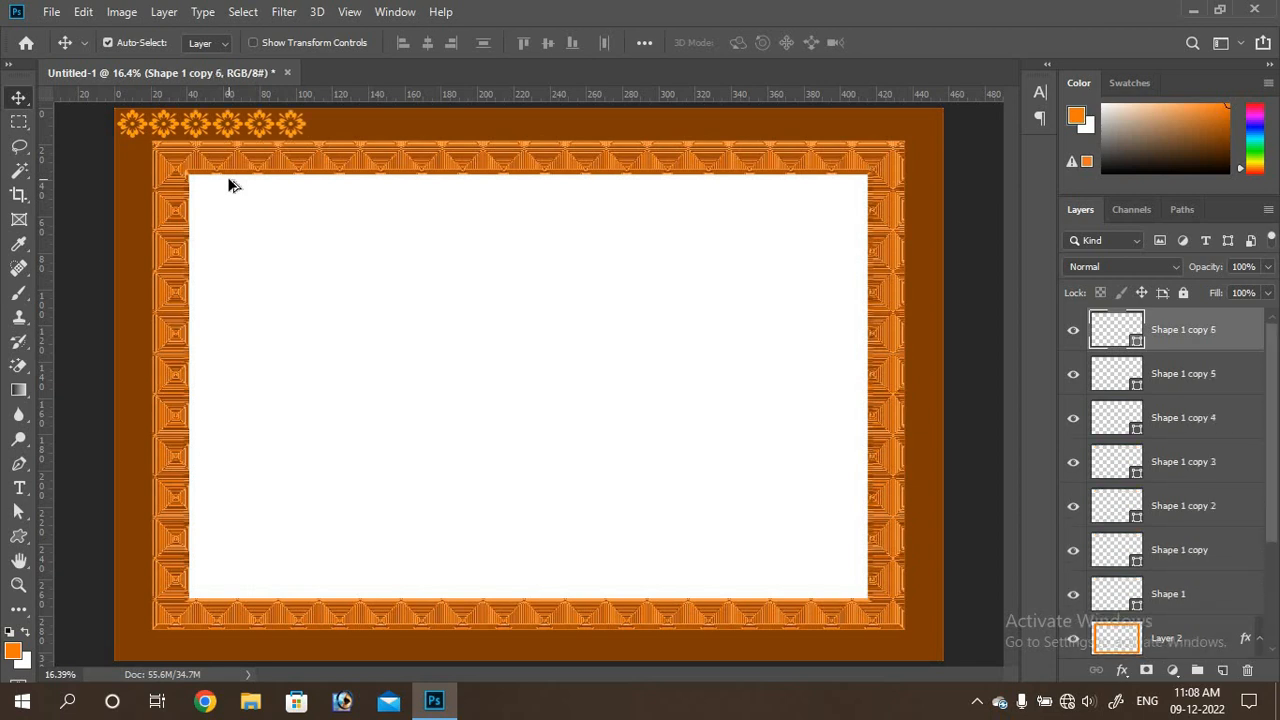
key(ctrl+alt+shift+t)
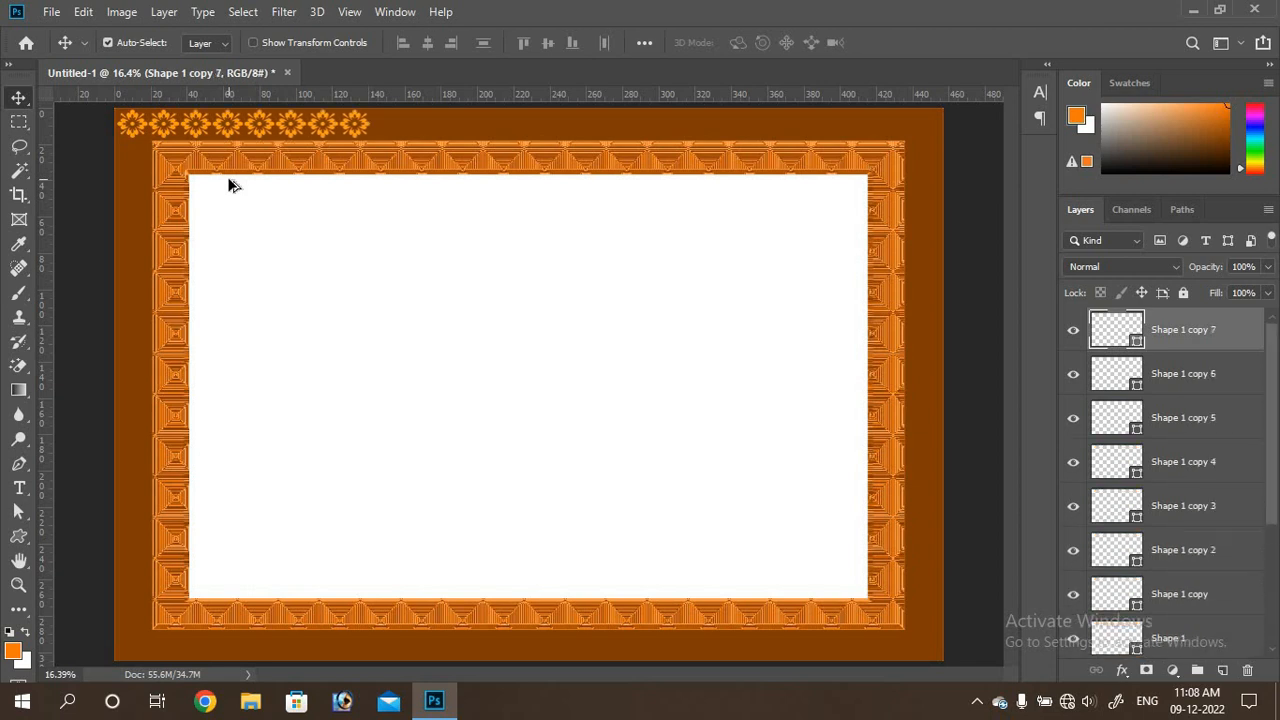
key(ctrl+alt+shift+t)
key(ctrl+alt+shift+t)
key(ctrl+alt+shift+t)
key(ctrl+alt+shift+t)
key(ctrl+alt+shift+t)
key(ctrl+alt+shift+t)
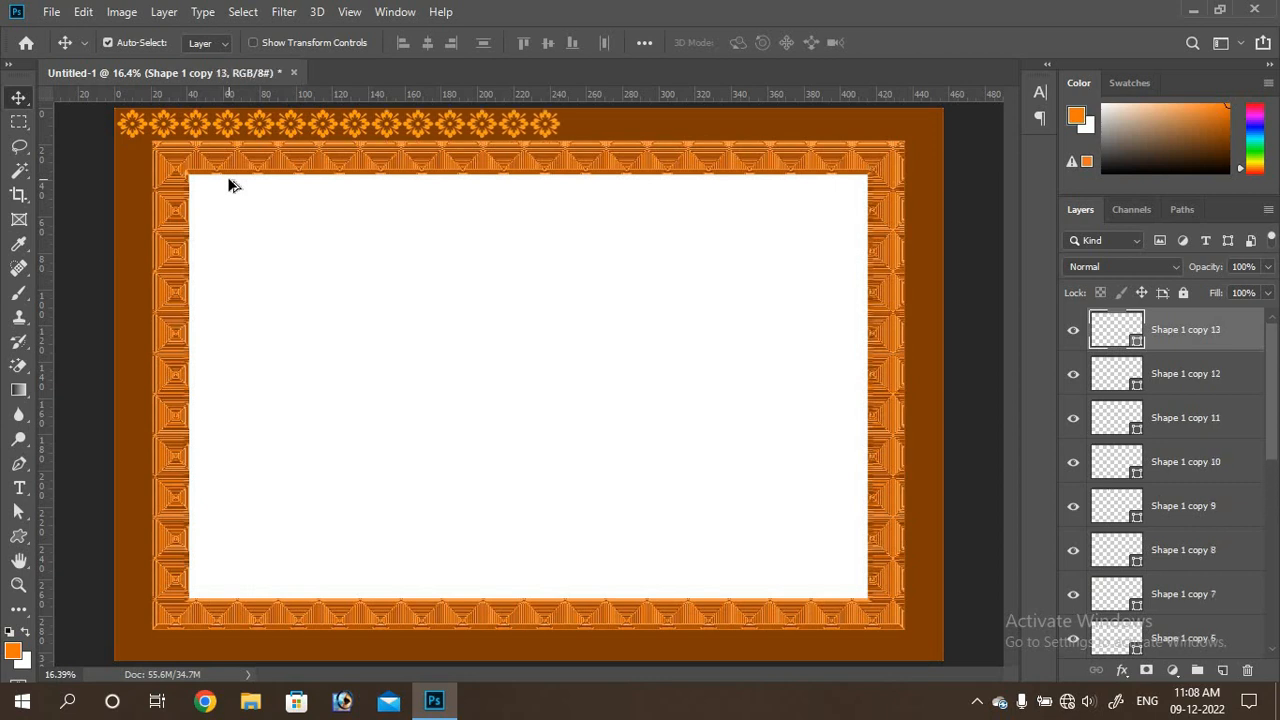
key(ctrl+alt+shift+t)
key(ctrl+alt+shift+t)
key(ctrl+alt+shift+t)
key(ctrl+alt+shift+t)
key(ctrl+alt+shift+t)
key(ctrl+alt+shift+t)
key(ctrl+alt+shift+t)
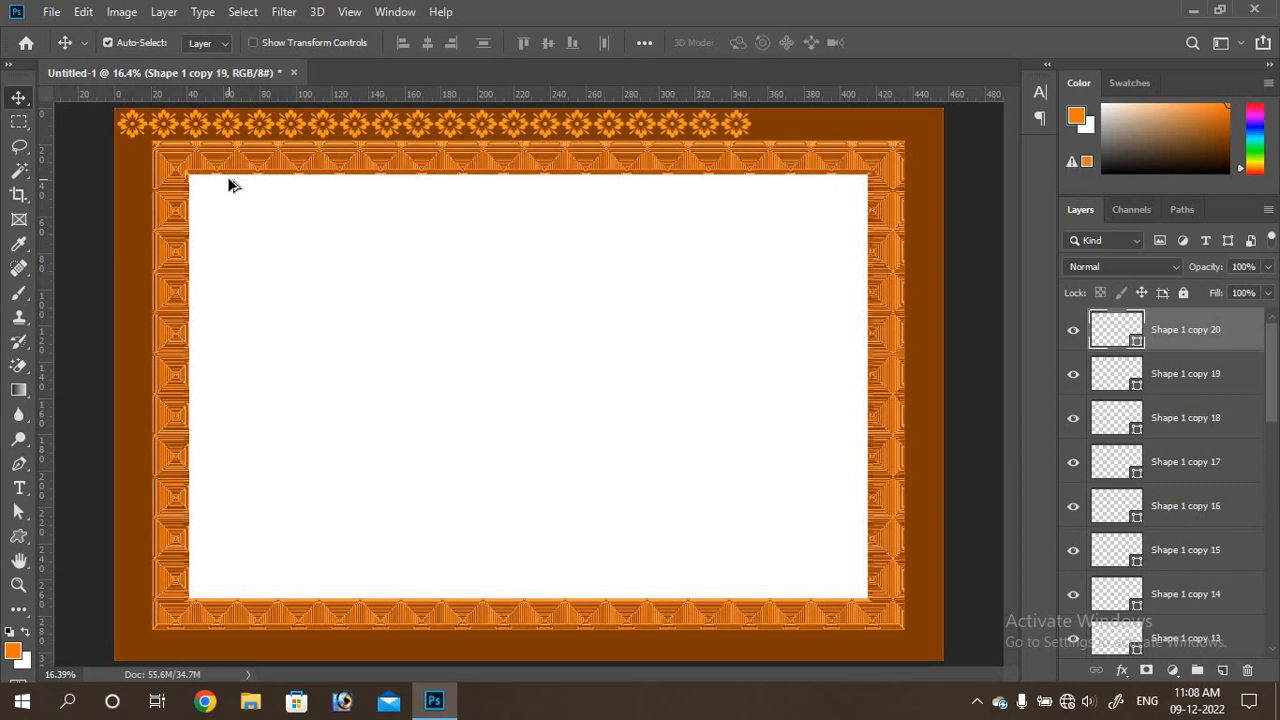
key(ctrl+alt+shift+t)
key(ctrl+alt+shift+t)
key(ctrl+alt+shift+t)
key(ctrl+alt+shift+t)
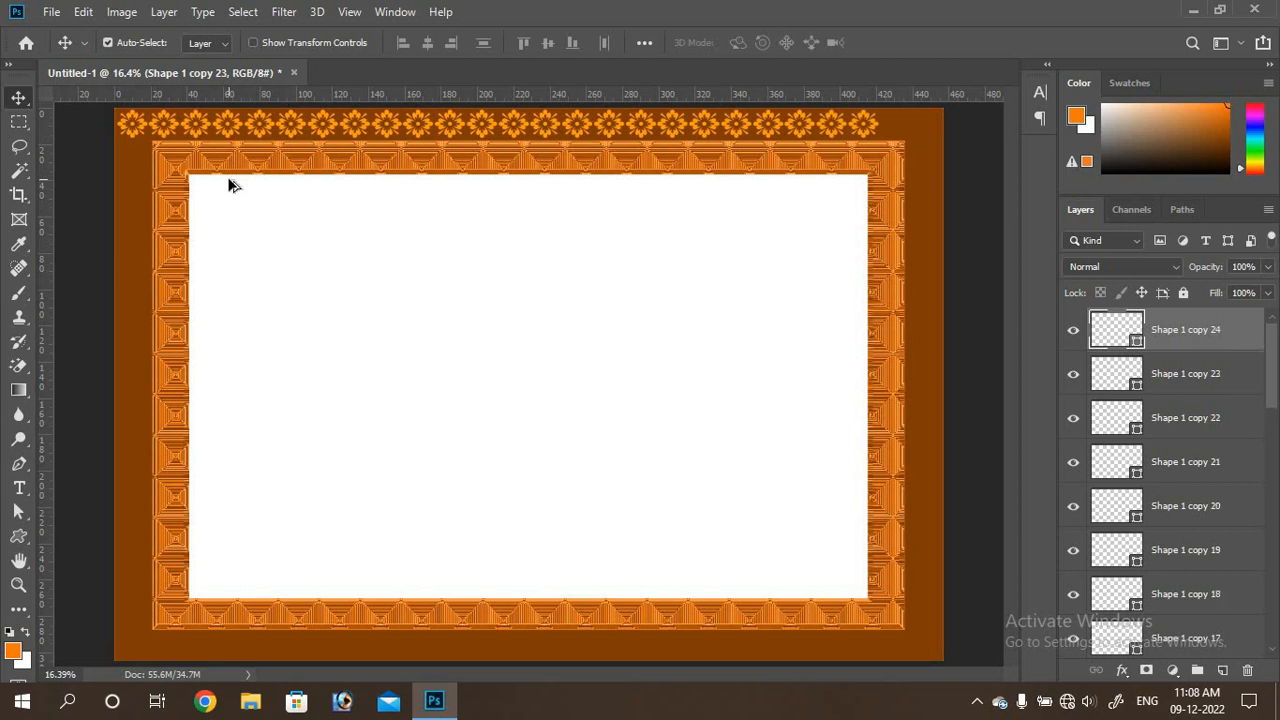
key(ctrl+alt+shift+t)
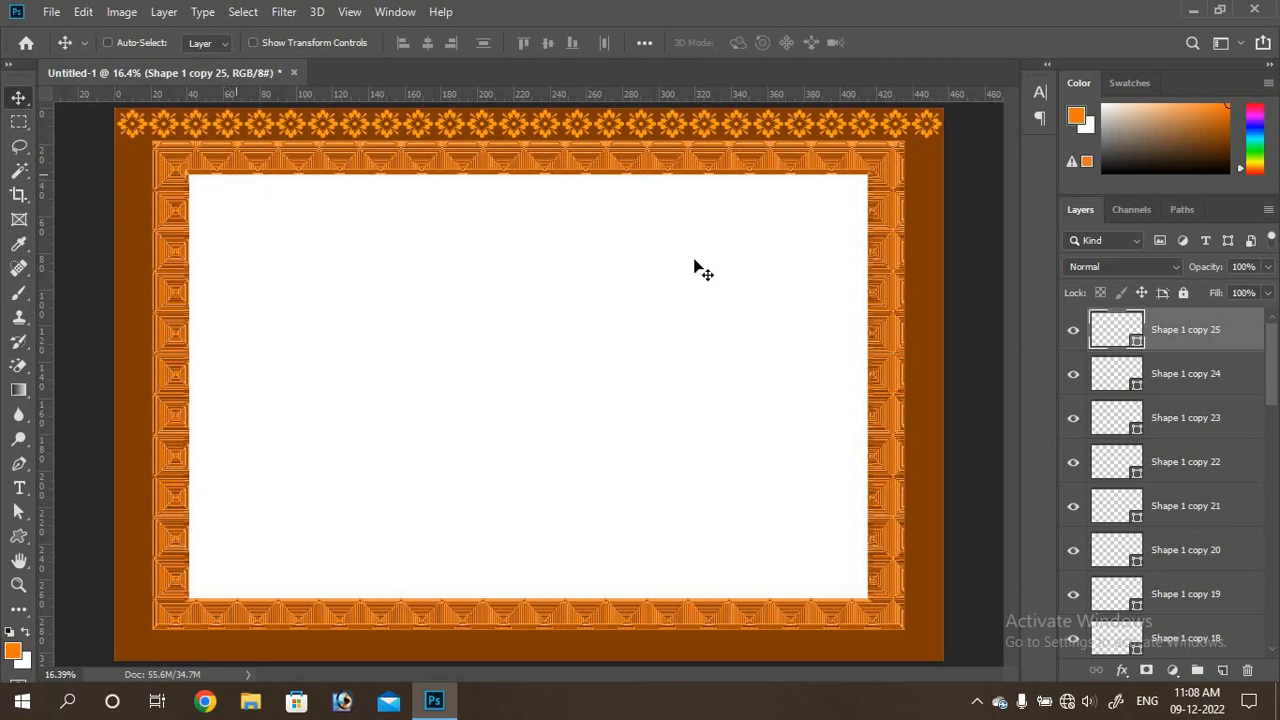
- Duplicate the corner ornament Shape 1 and place the copy directly below it on the frame's left side
drag(1272, 383, 1272, 587)
scroll(1150, 470, down, 5)
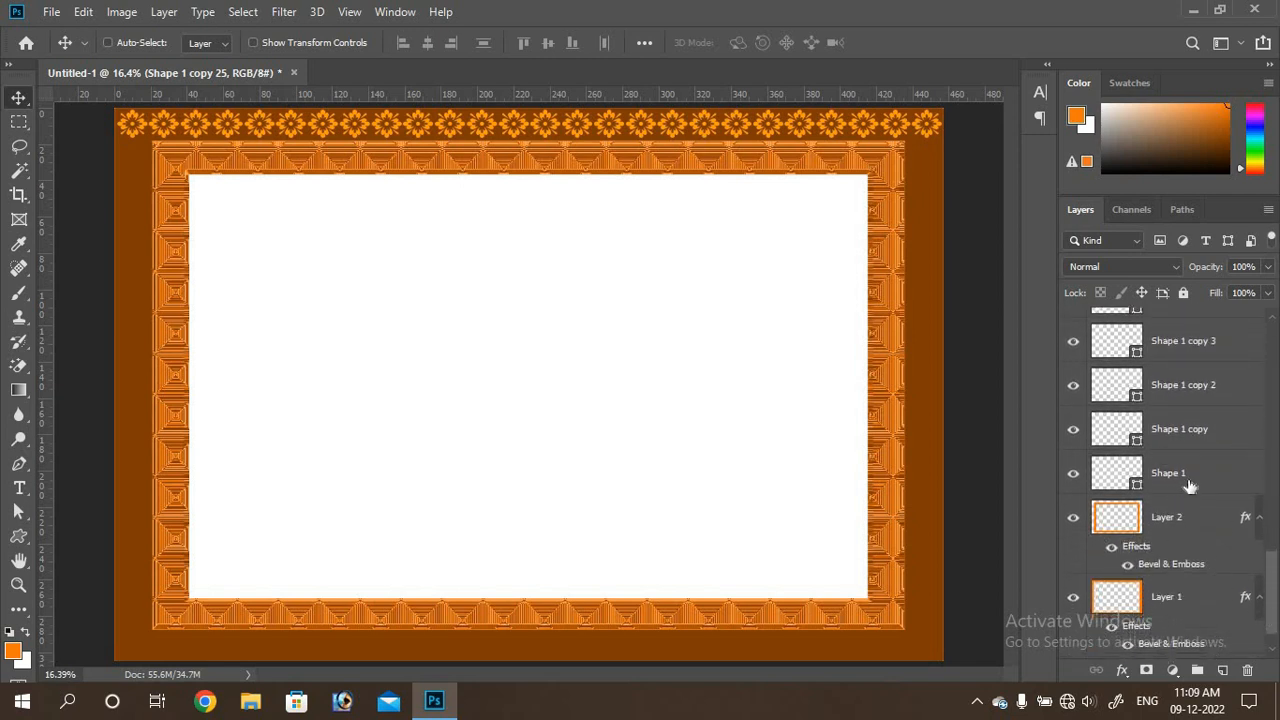
click(1190, 486)
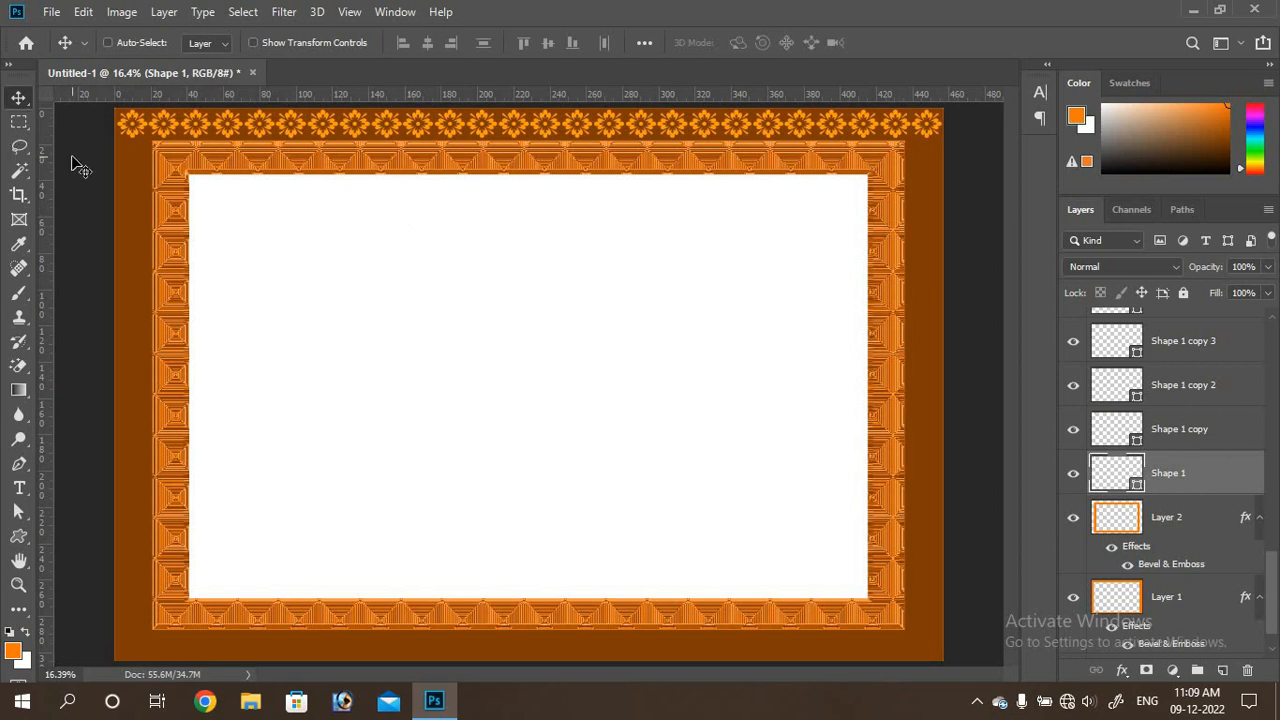
key(ctrl)
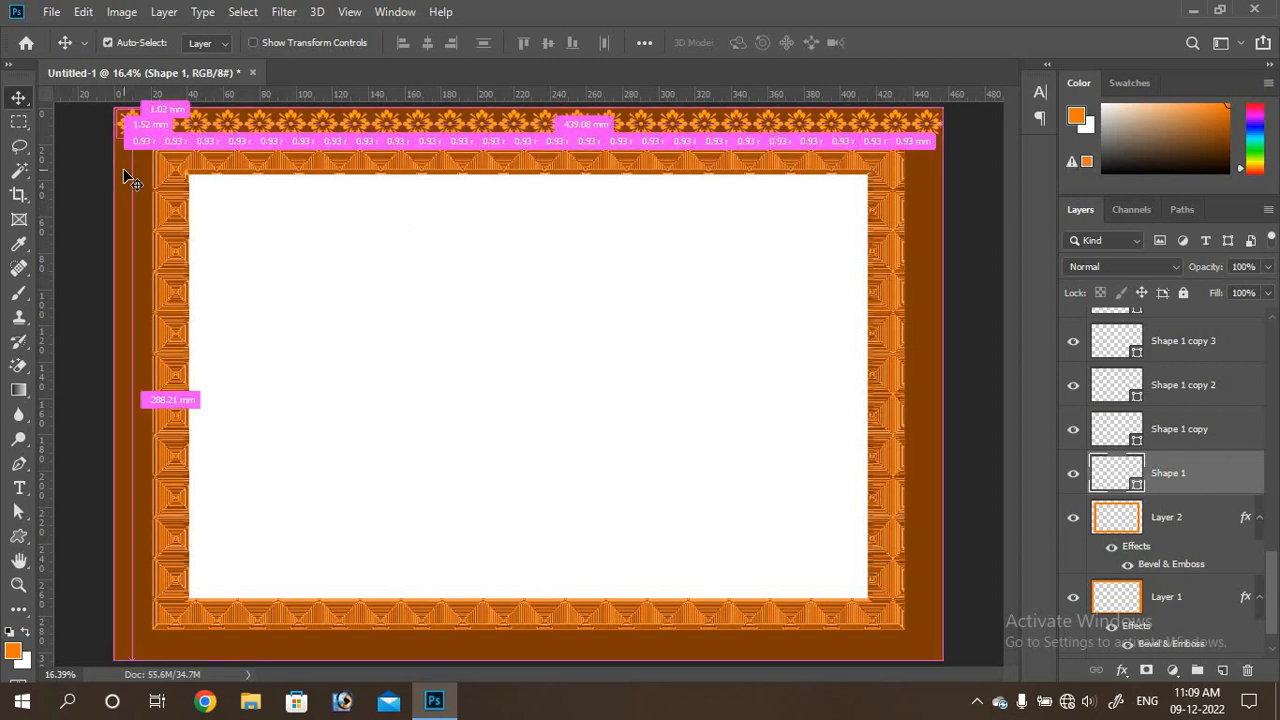
mouse_move(128, 178)
mouse_down()
mouse_move(114, 126)
mouse_move(137, 126)
mouse_move(140, 163)
mouse_move(131, 153)
mouse_up()
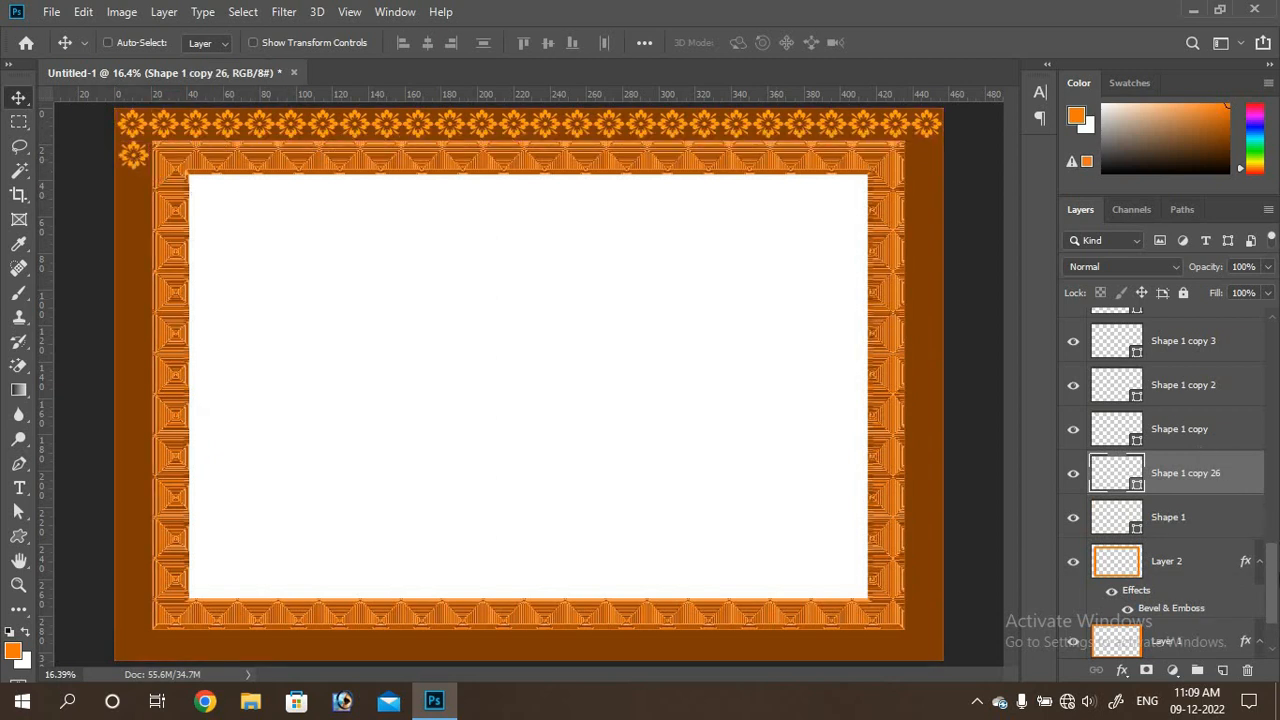
- Move the Shape 1 copy 26 layer below Shape 1 in the layer stack, directly above Layer 2
scroll(1274, 582, down, 2)
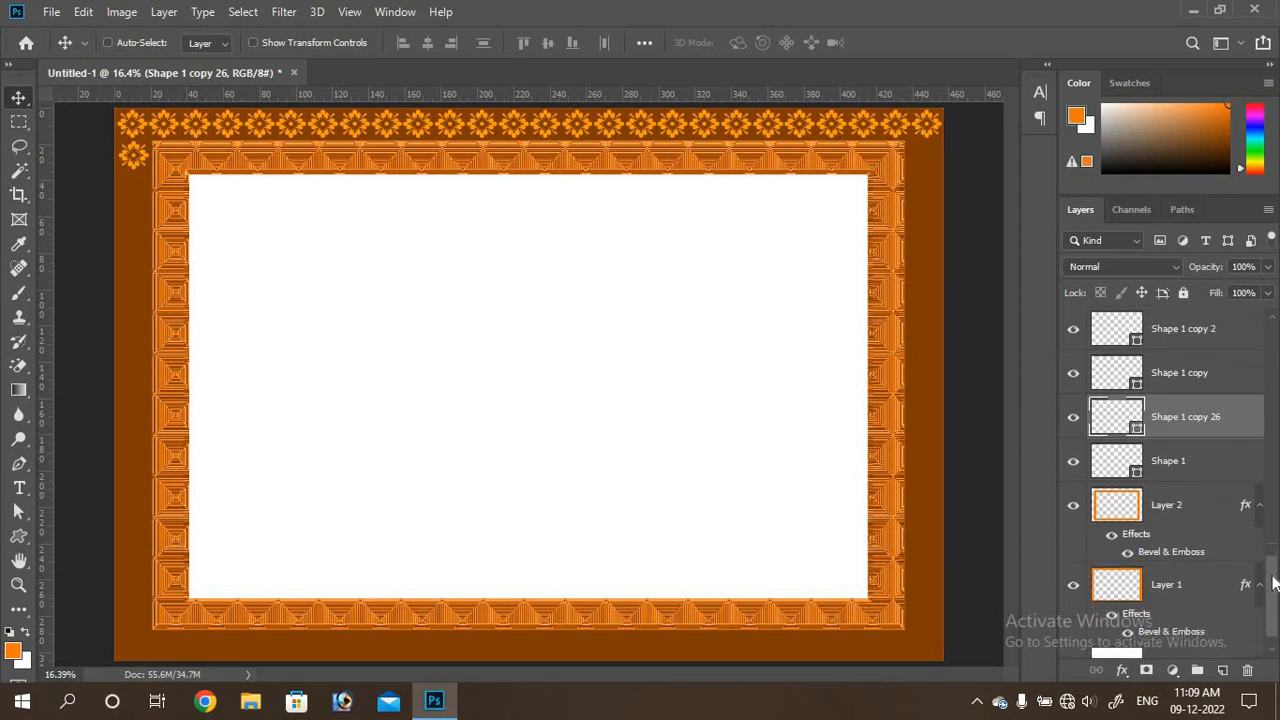
drag(1274, 582, 1245, 568)
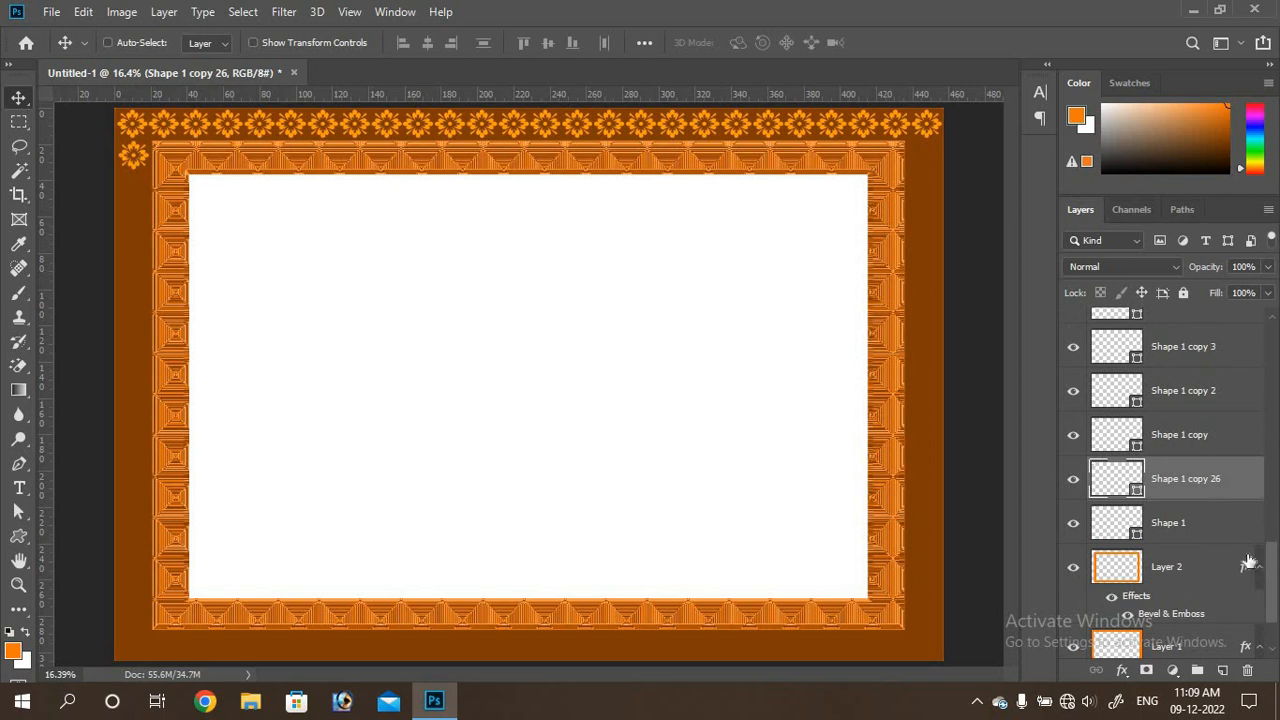
drag(1228, 483, 1208, 542)
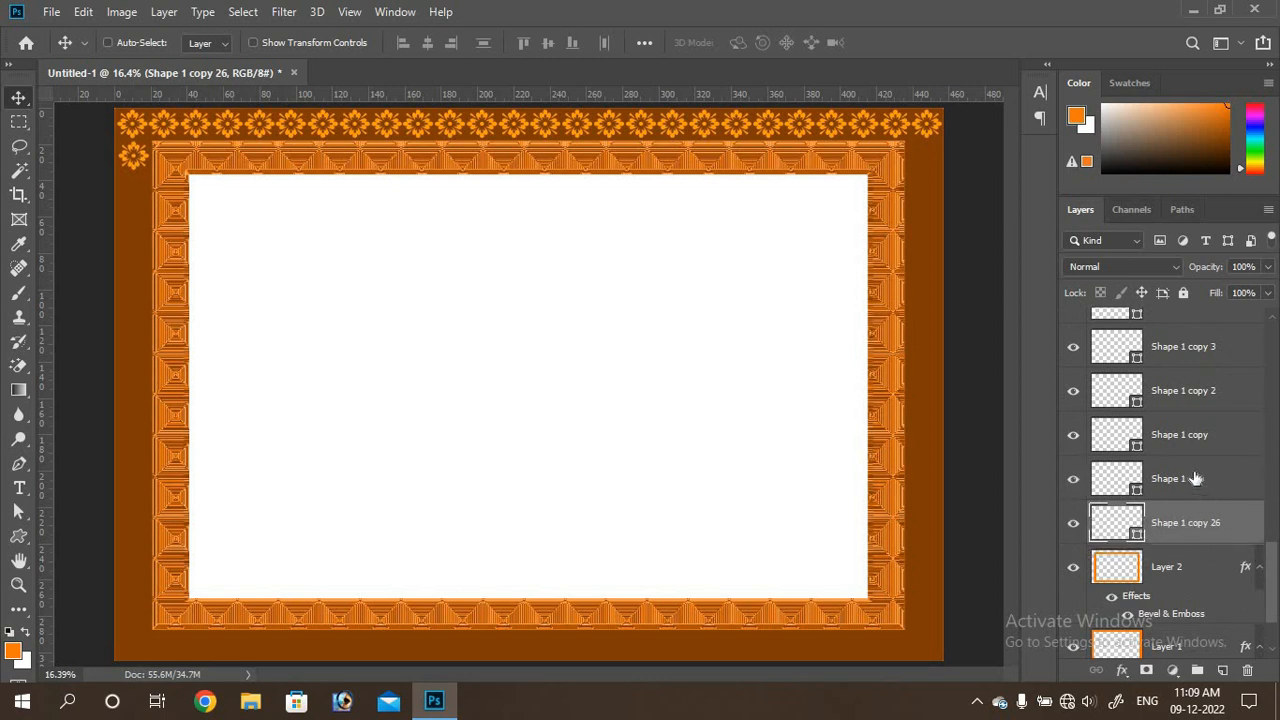
- Link all top-row ornament layers from Shape 1 through Shape 1 copy 25 and merge them into one layer
click(1236, 492)
scroll(1274, 549, up, 10)
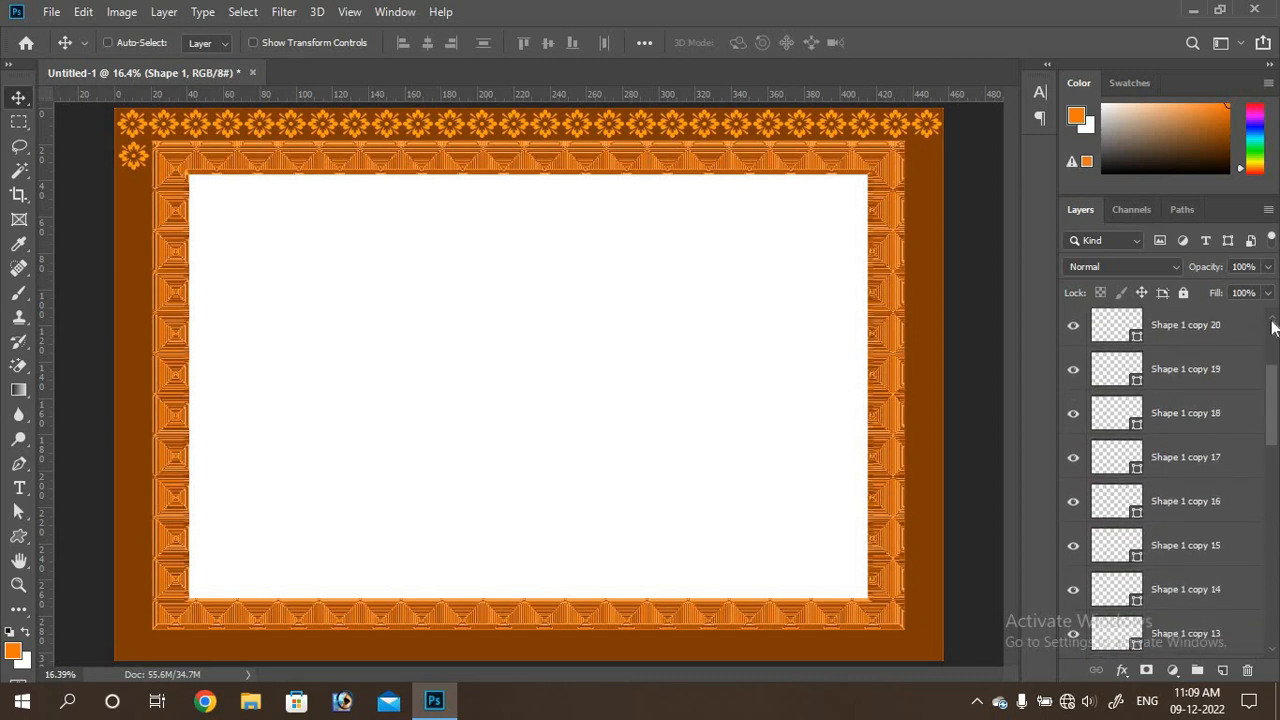
click(1238, 345)
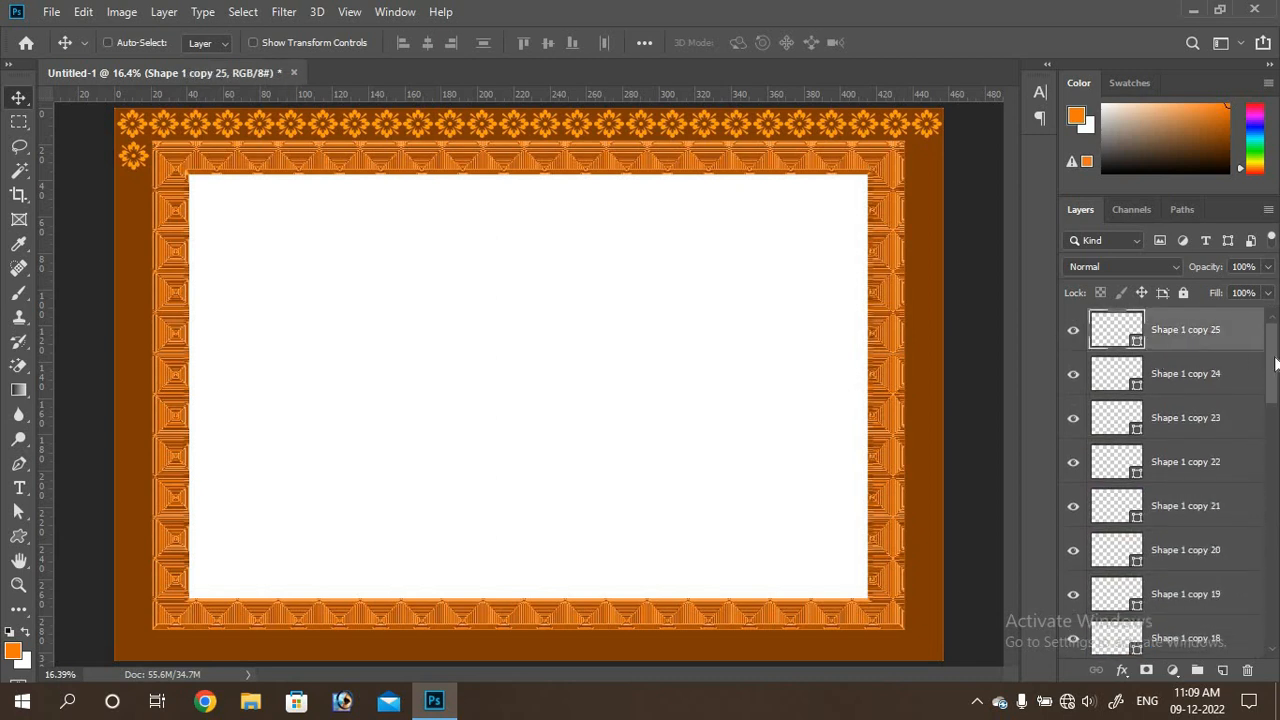
drag(1274, 365, 1271, 570)
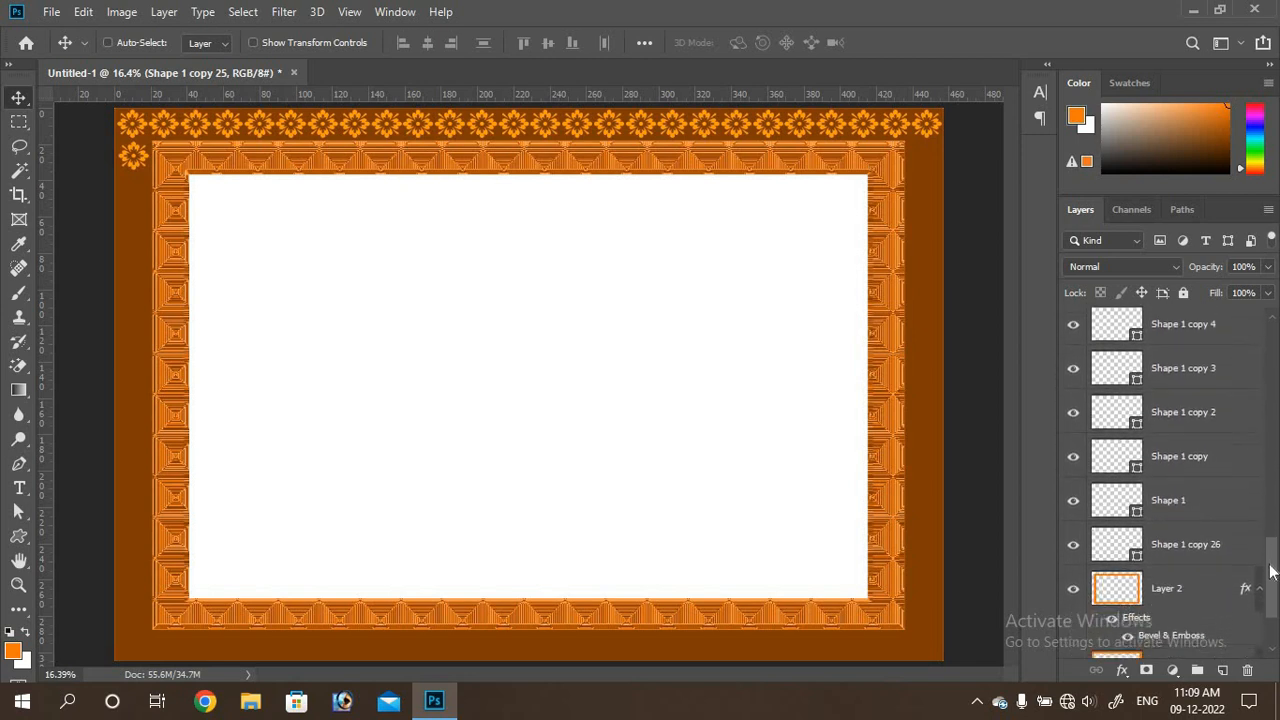
shift+click(1191, 509)
drag(1274, 568, 1276, 452)
scroll(1175, 480, down, 5)
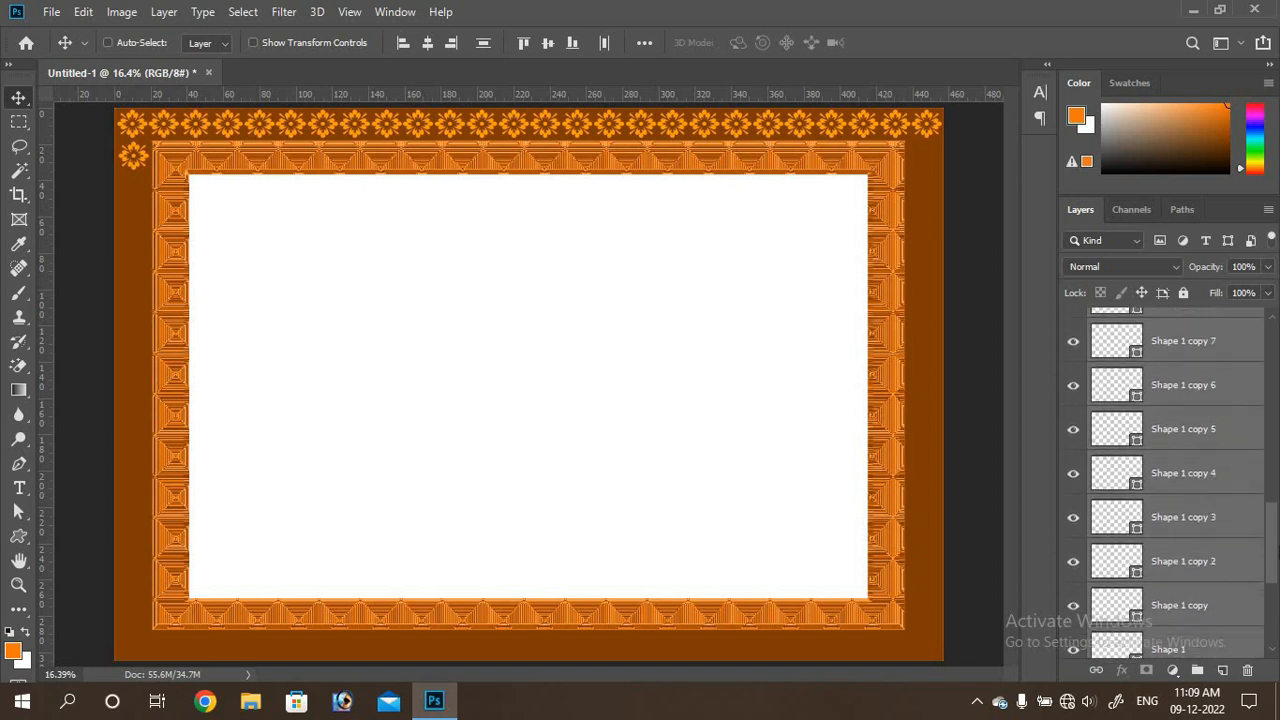
click(1097, 672)
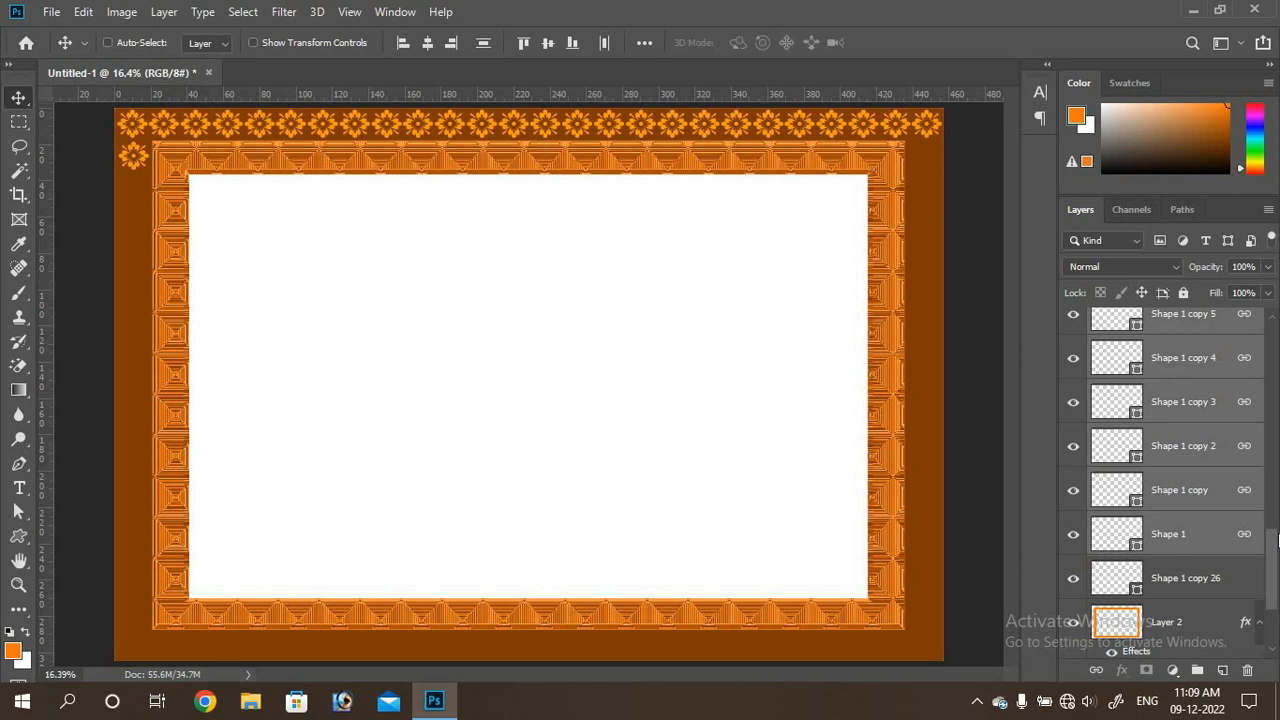
key(ctrl+e)
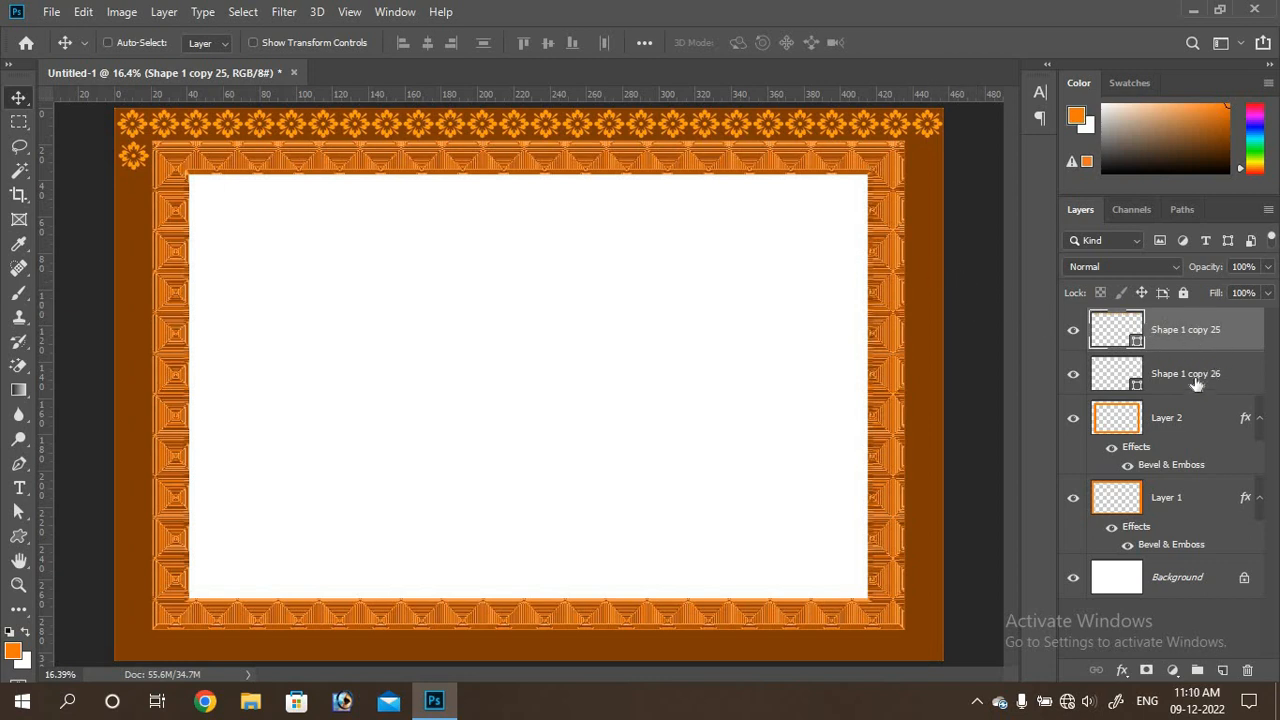
- Adjust the position of the Shape 1 copy 26 ornament so it lines up directly beneath the corner ornament
click(1160, 392)
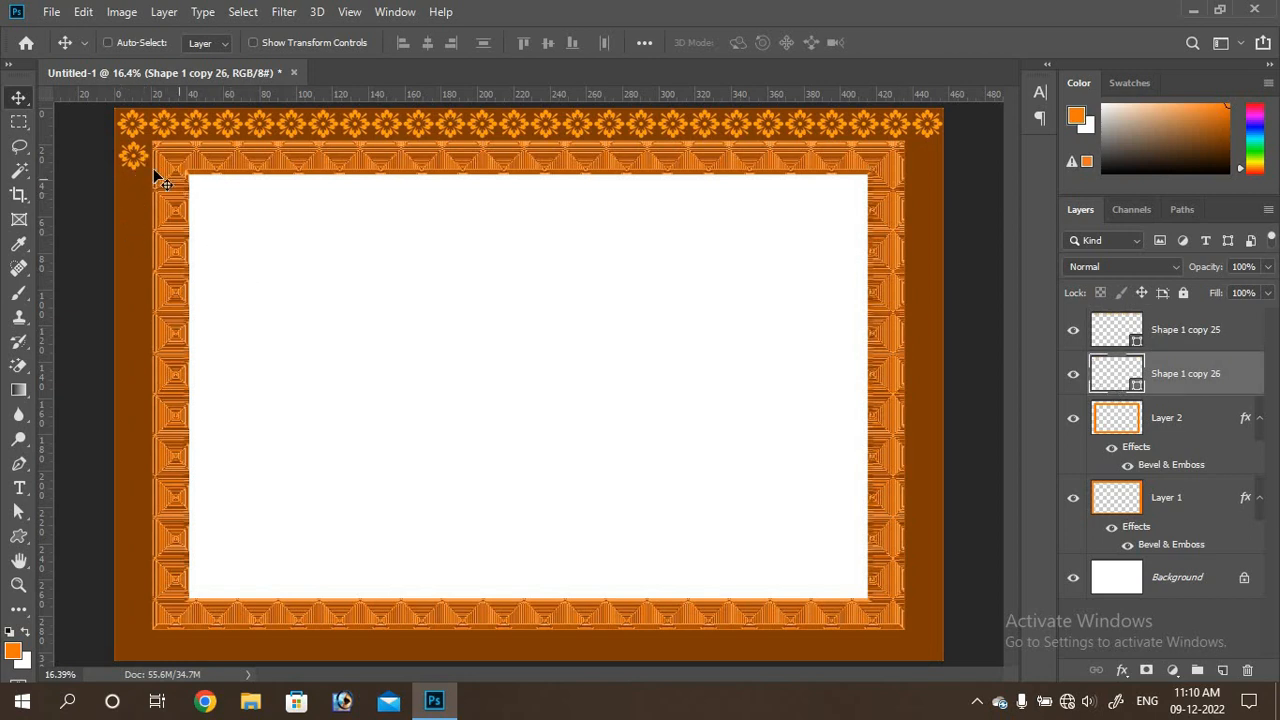
drag(130, 158, 131, 123)
key(ctrl)
- Duplicate the Shape 1 copy 26 ornament and transform the copy vertically to Y 512 px, directly below the original
key(ctrl+j)
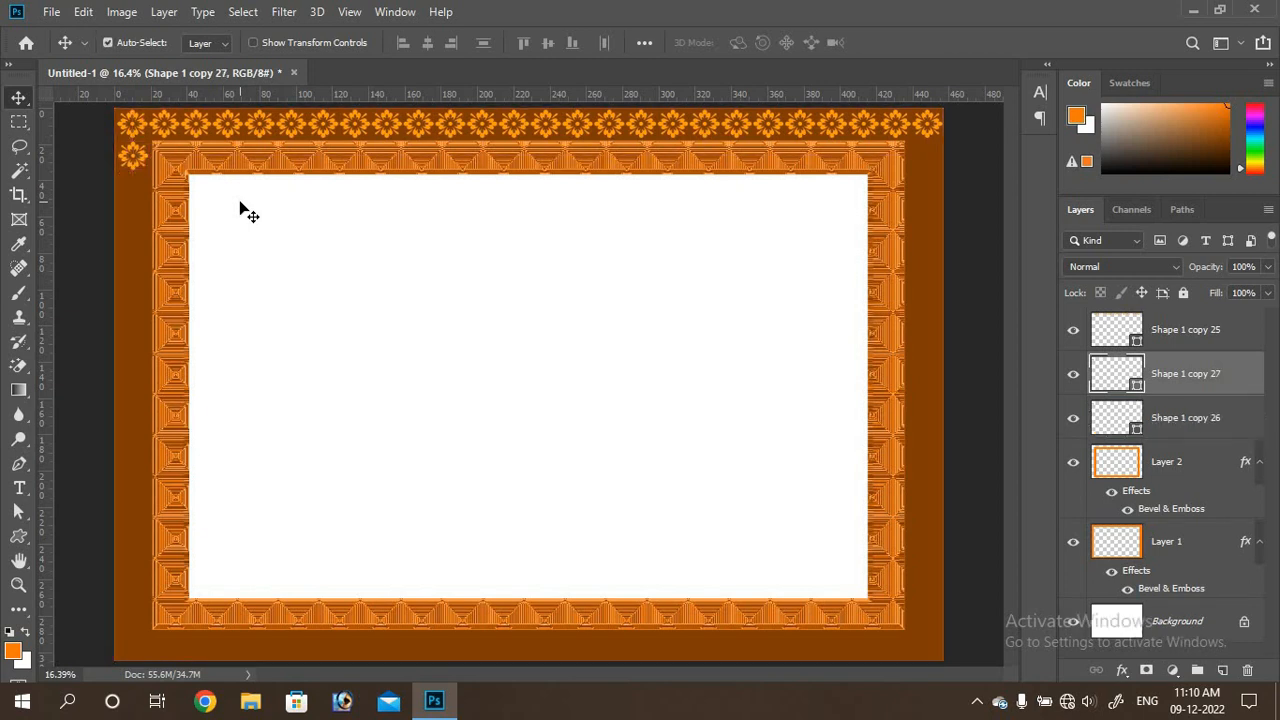
key(ctrl+t)
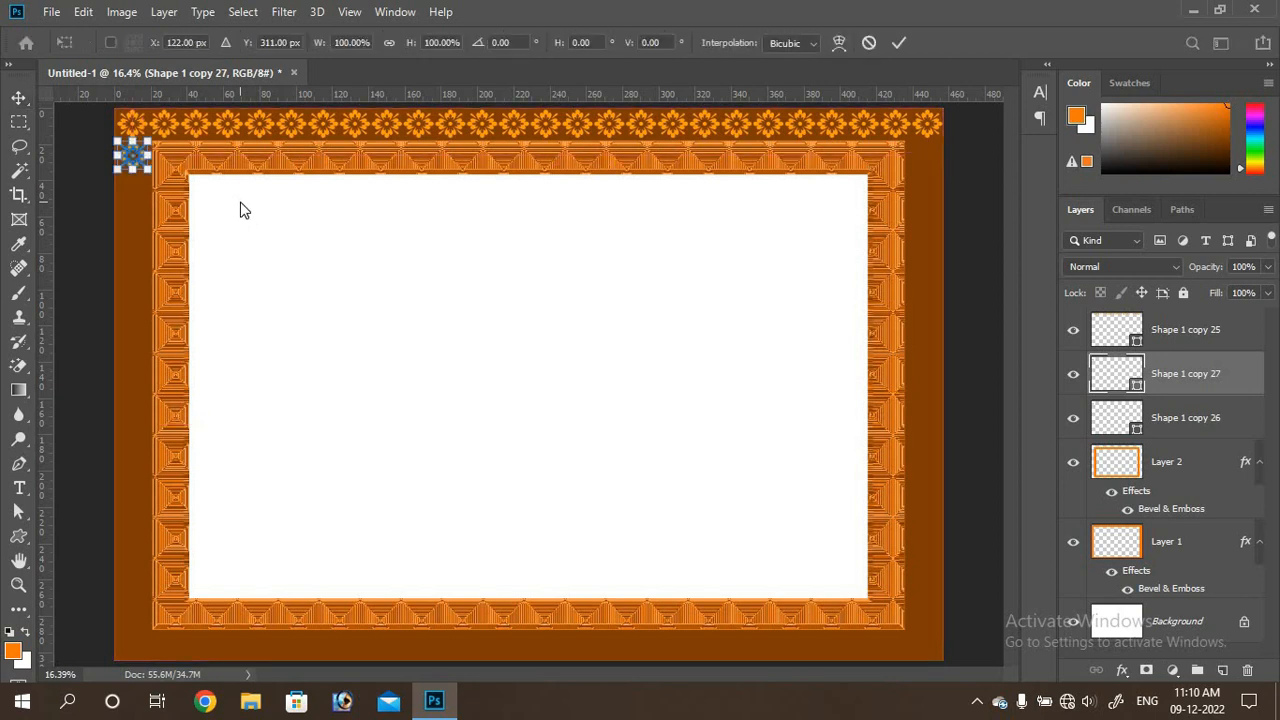
key(shift+Down)
key(shift+Down)
key(shift+Down)
key(shift+Down)
key(shift+Down)
key(shift+Down)
key(shift+Down)
key(shift+Down)
key(shift+Down)
key(shift+Down)
key(shift+Down)
key(shift+Down)
key(shift+Down)
key(shift+Down)
key(shift+Down)
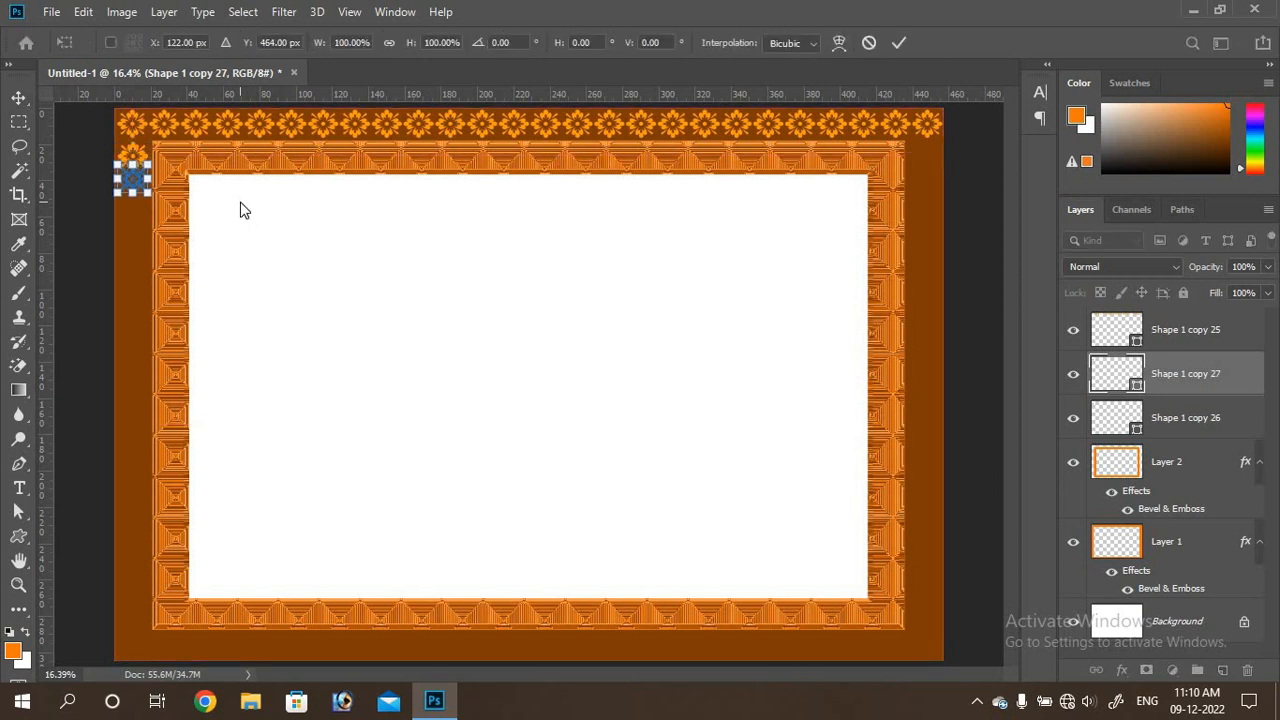
key(shift+Down)
key(shift+Down)
key(shift+Down)
key(shift+Down)
key(shift+Down)
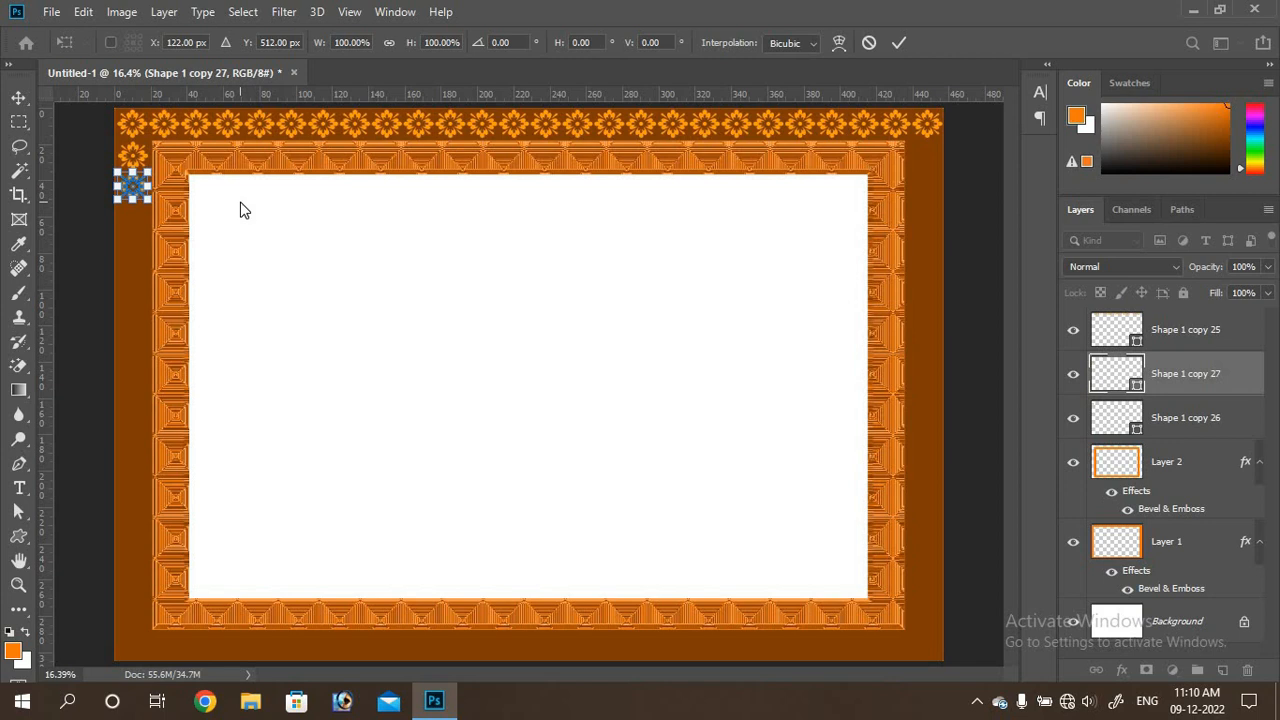
key(Return)
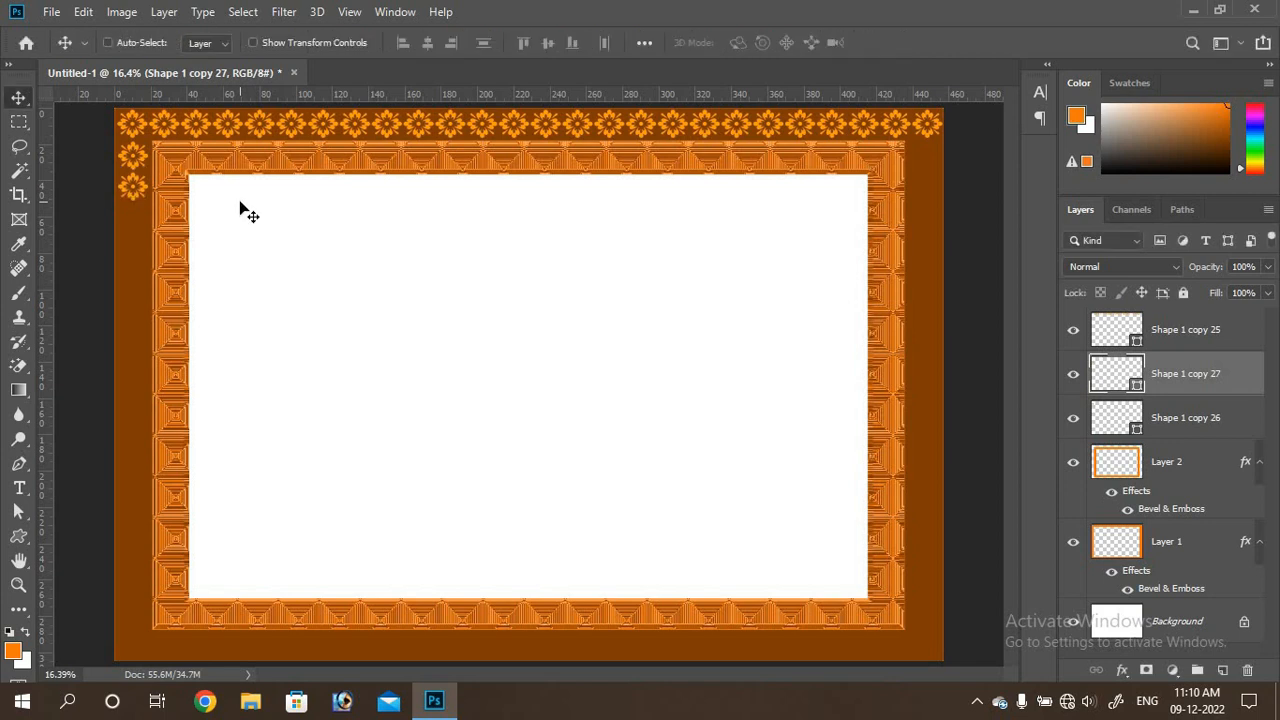
- Repeat the duplicating transform until a column of evenly spaced ornaments, up to Shape 1 copy 41, runs down the frame's left side
key(ctrl)
key(ctrl+alt+shift+t)
key(ctrl+alt+shift+t)
key(ctrl+alt+shift+t)
key(ctrl+alt+shift+t)
key(ctrl+alt+shift+t)
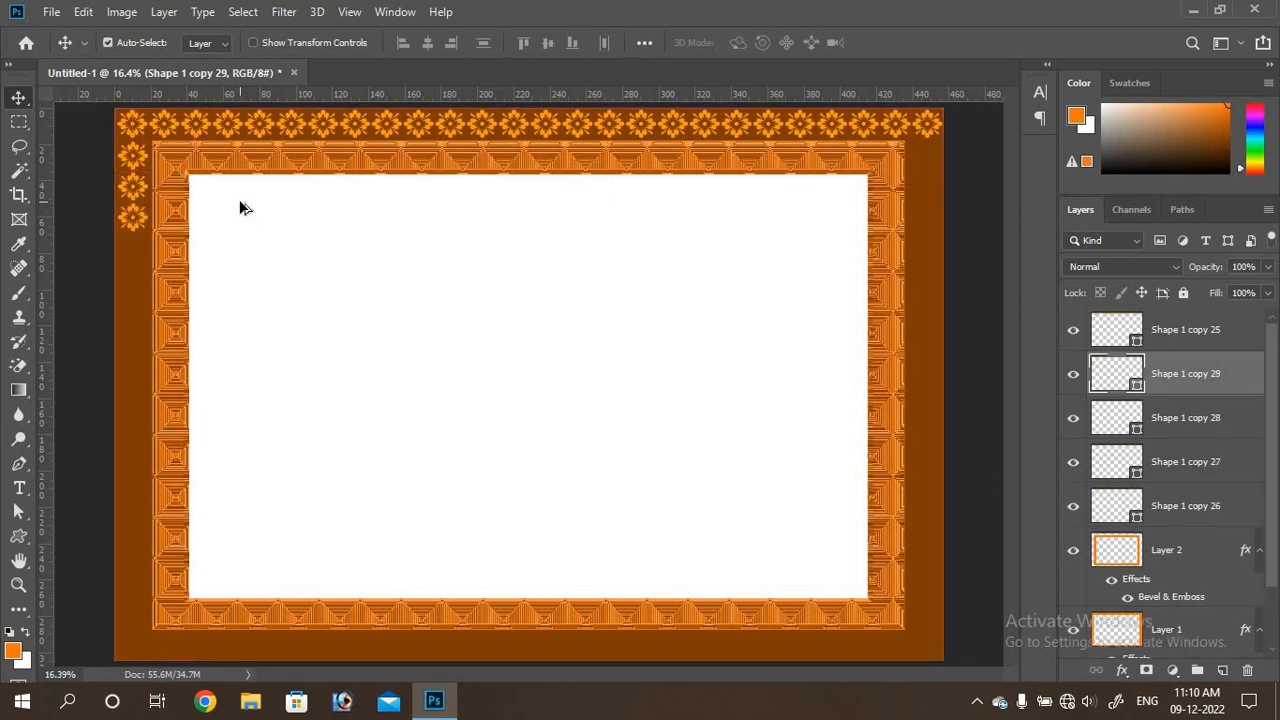
key(ctrl+alt+shift+t)
key(ctrl+alt+shift+t)
key(ctrl+alt+shift+t)
key(ctrl+alt+shift+t)
key(ctrl+alt+shift+t)
key(ctrl+alt+shift+t)
key(ctrl+alt+shift+t)
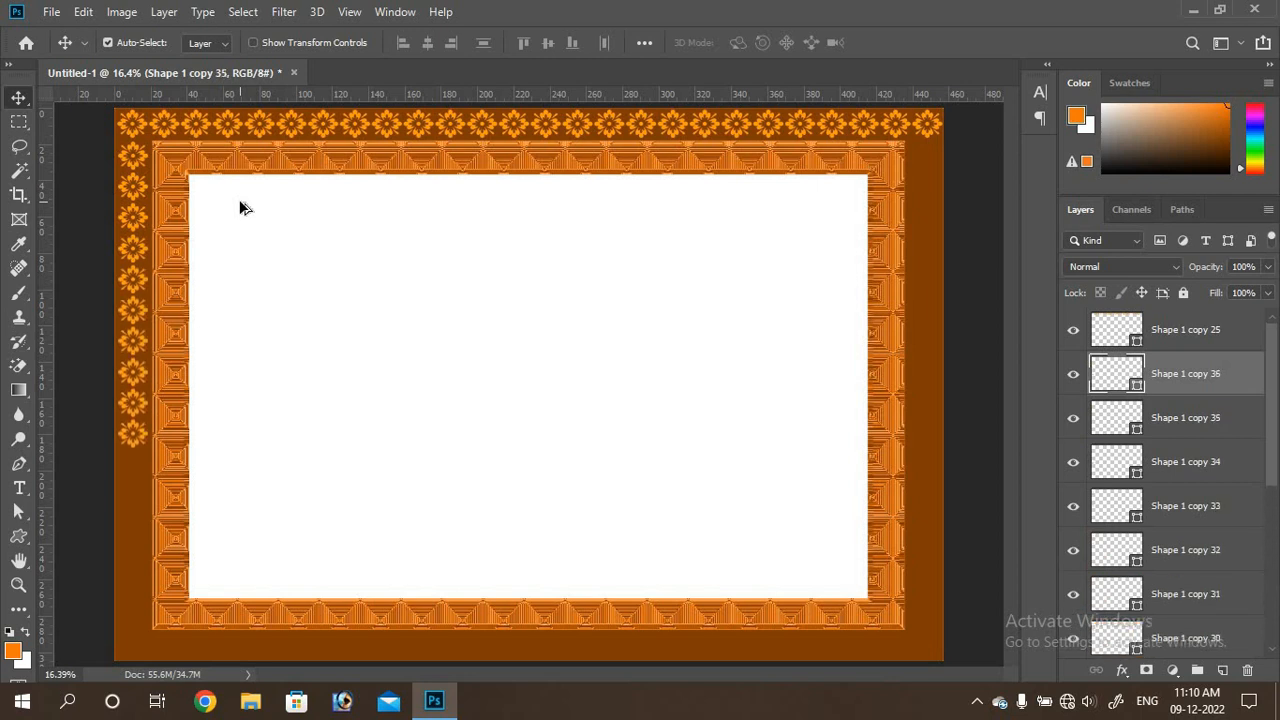
key(ctrl+alt+shift+t)
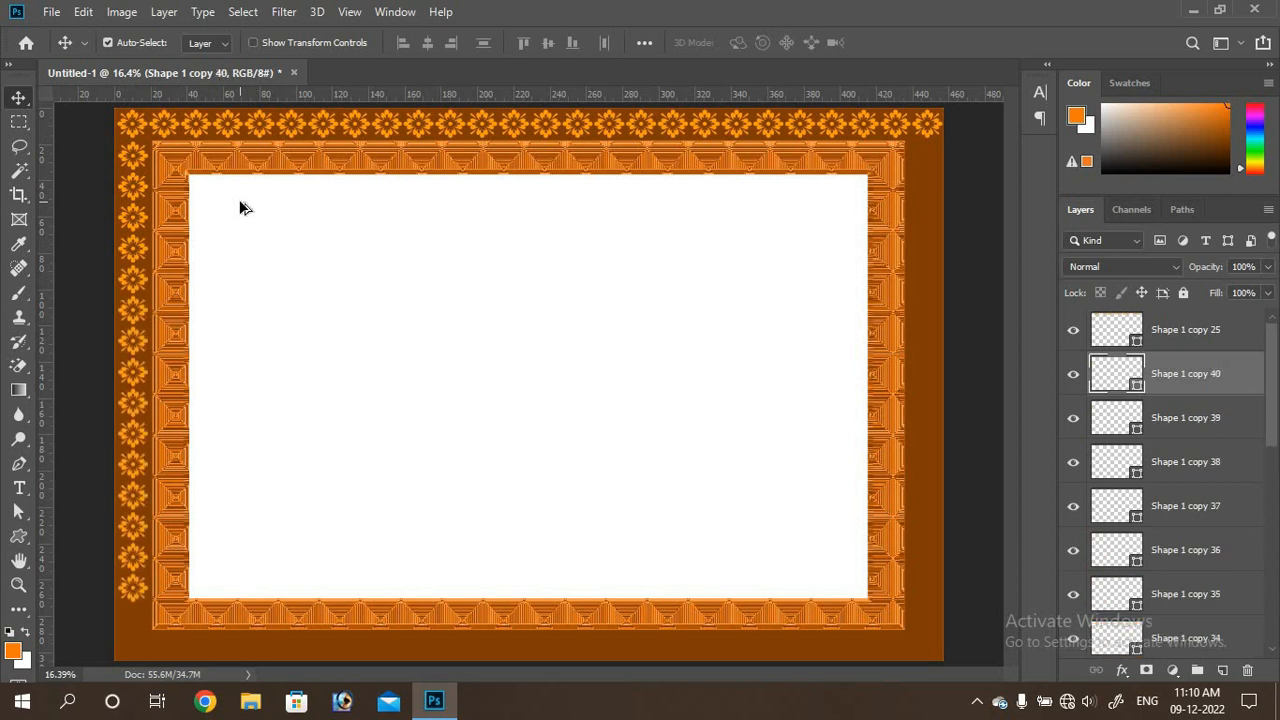
key(ctrl+alt+shift+t)
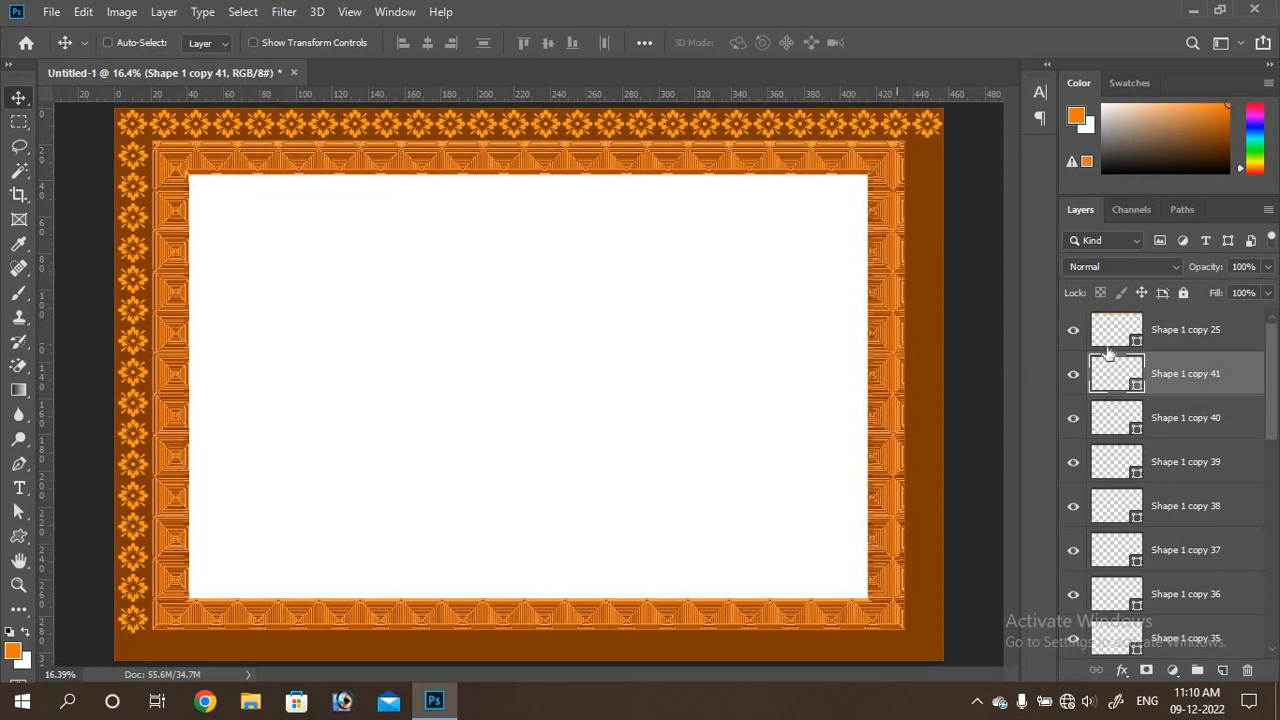
- Link the left-column ornament layers from Shape 1 copy 26 through Shape 1 copy 41 and merge them into one layer
scroll(1276, 381, down, 1)
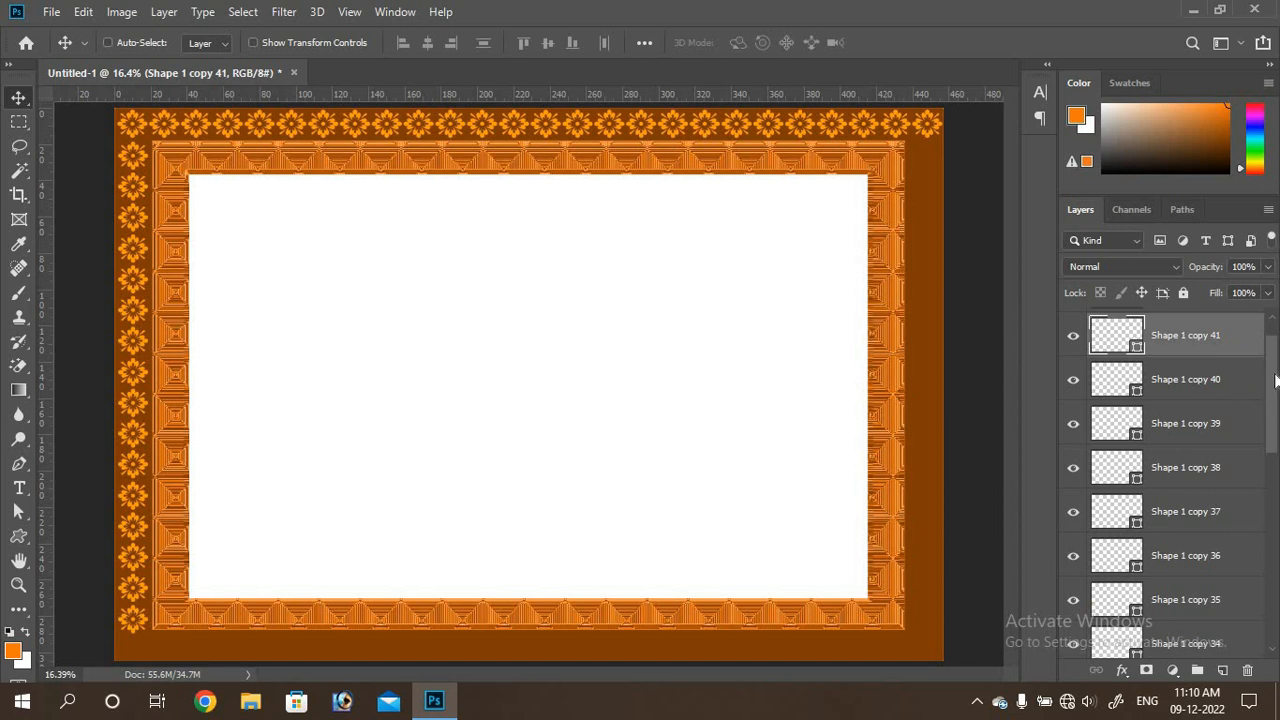
scroll(1275, 385, down, 2)
scroll(1273, 437, down, 8)
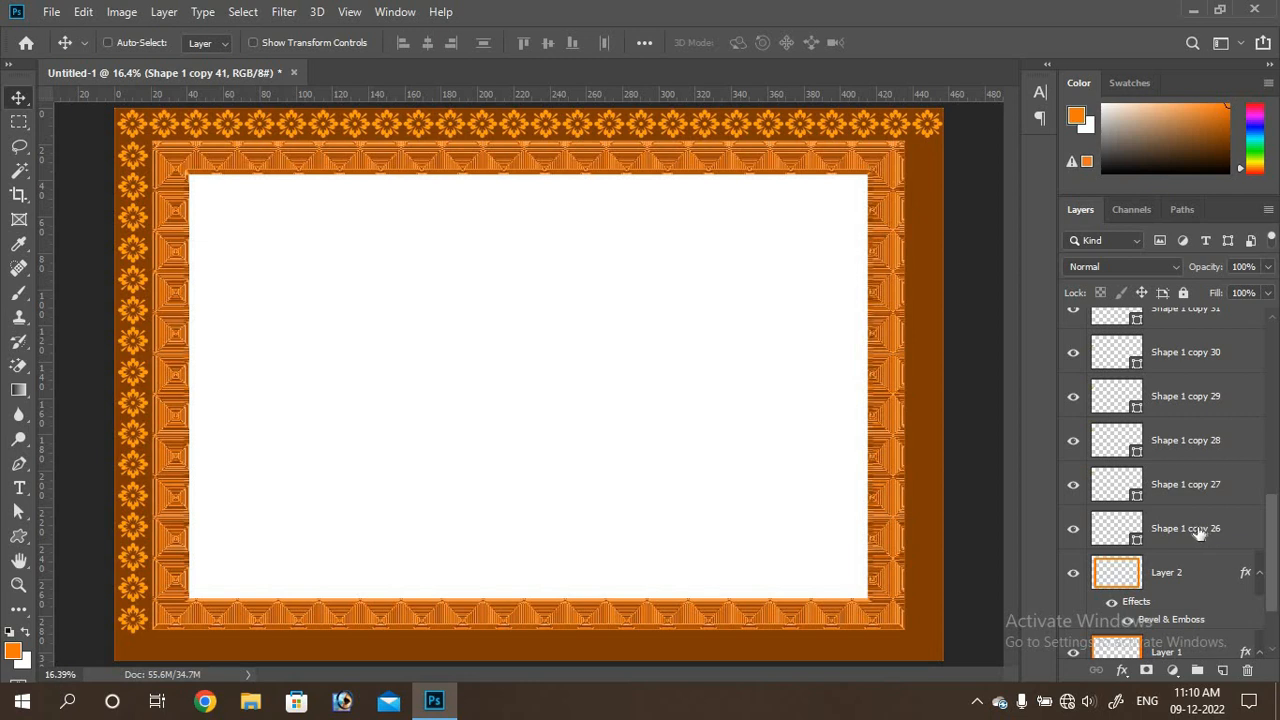
shift+click(1199, 535)
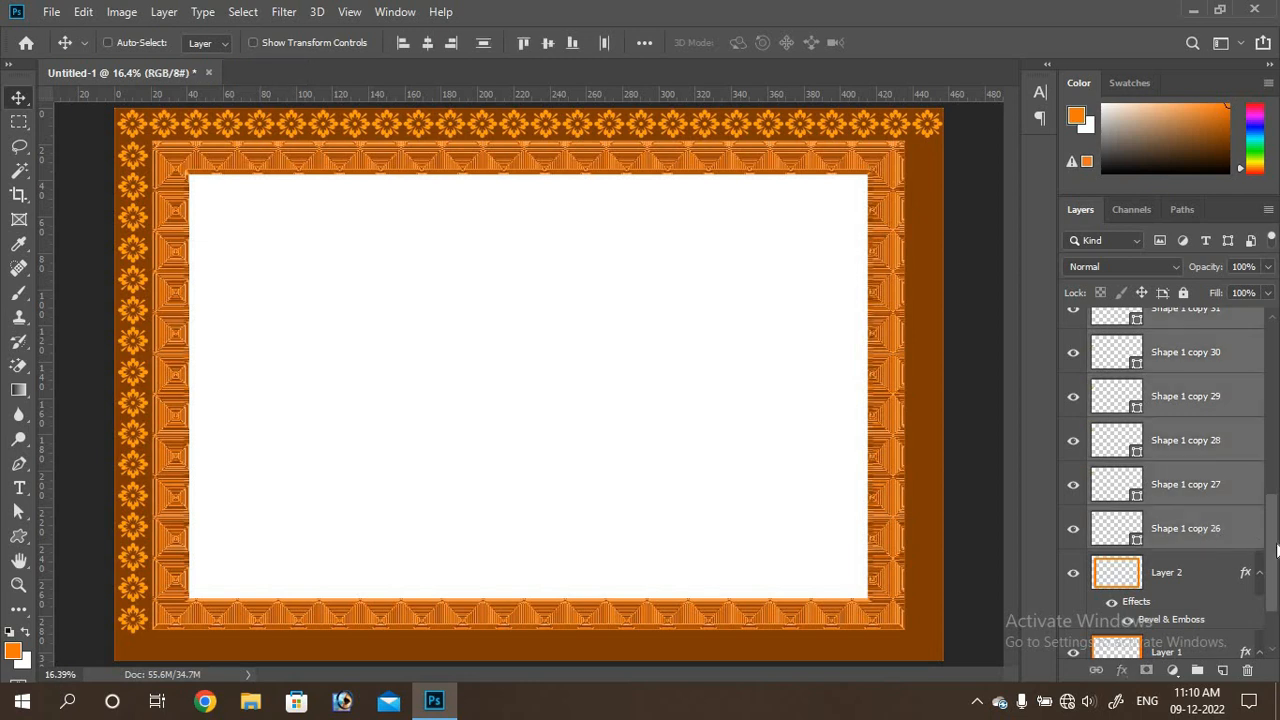
drag(1277, 515, 1277, 437)
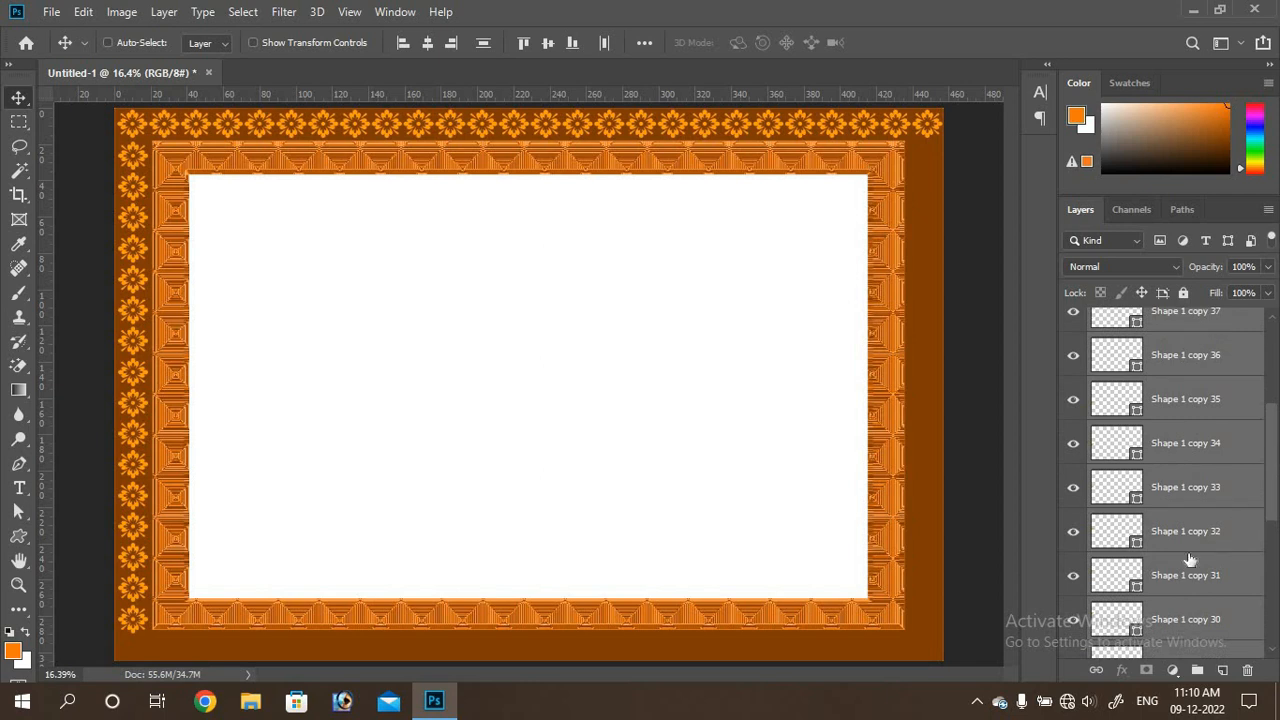
click(1095, 670)
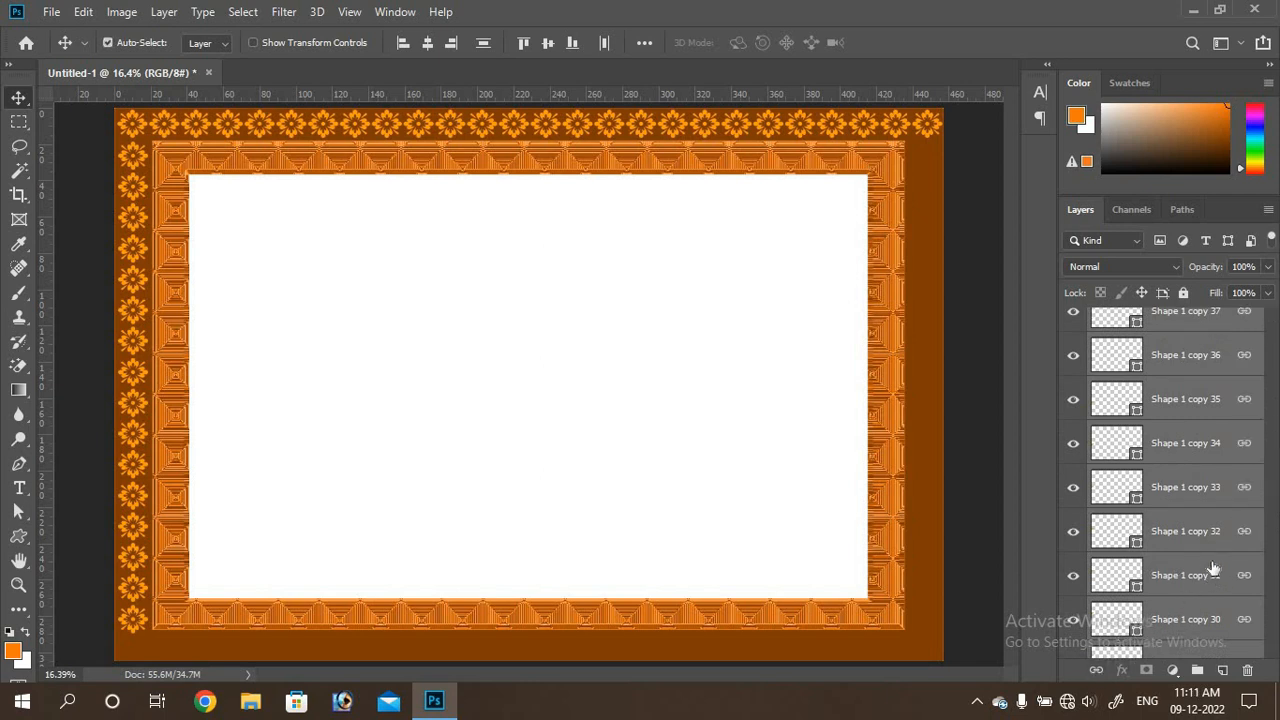
key(ctrl+e)
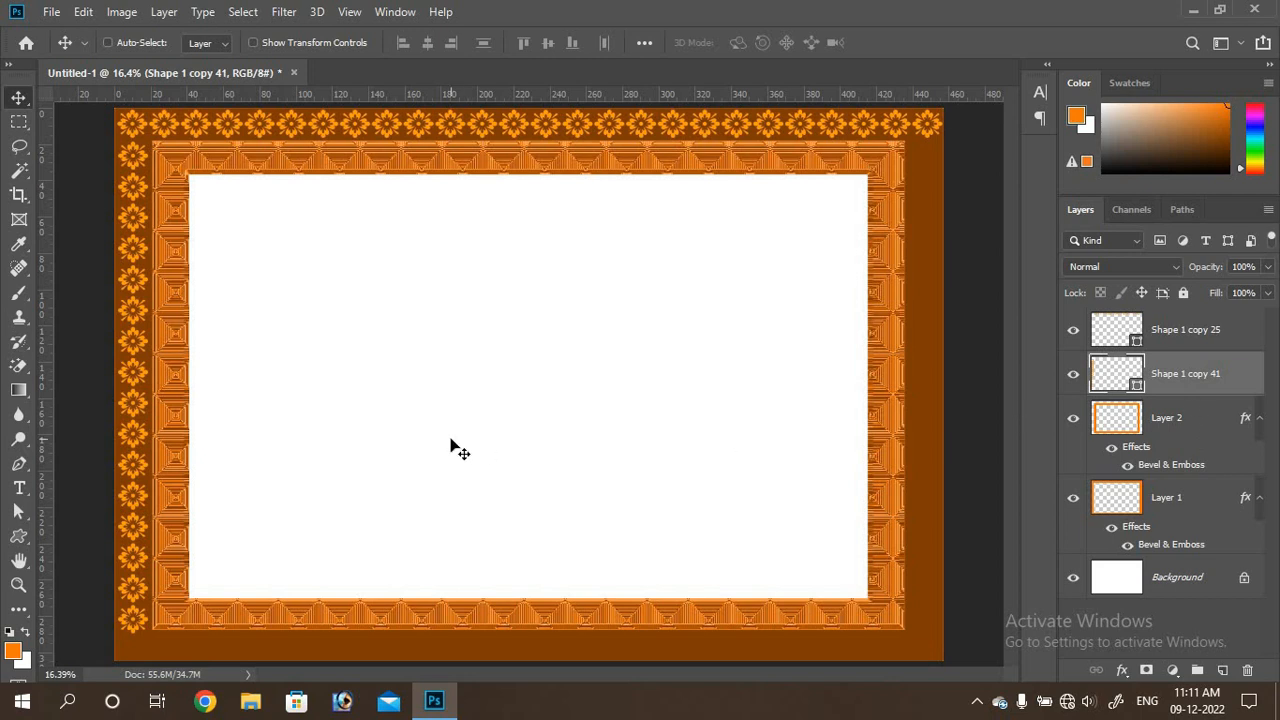
- Duplicate the merged left ornament column and place the copy centered on the frame's right border, beneath the top row's last ornament
alt+drag(451, 446, 463, 449)
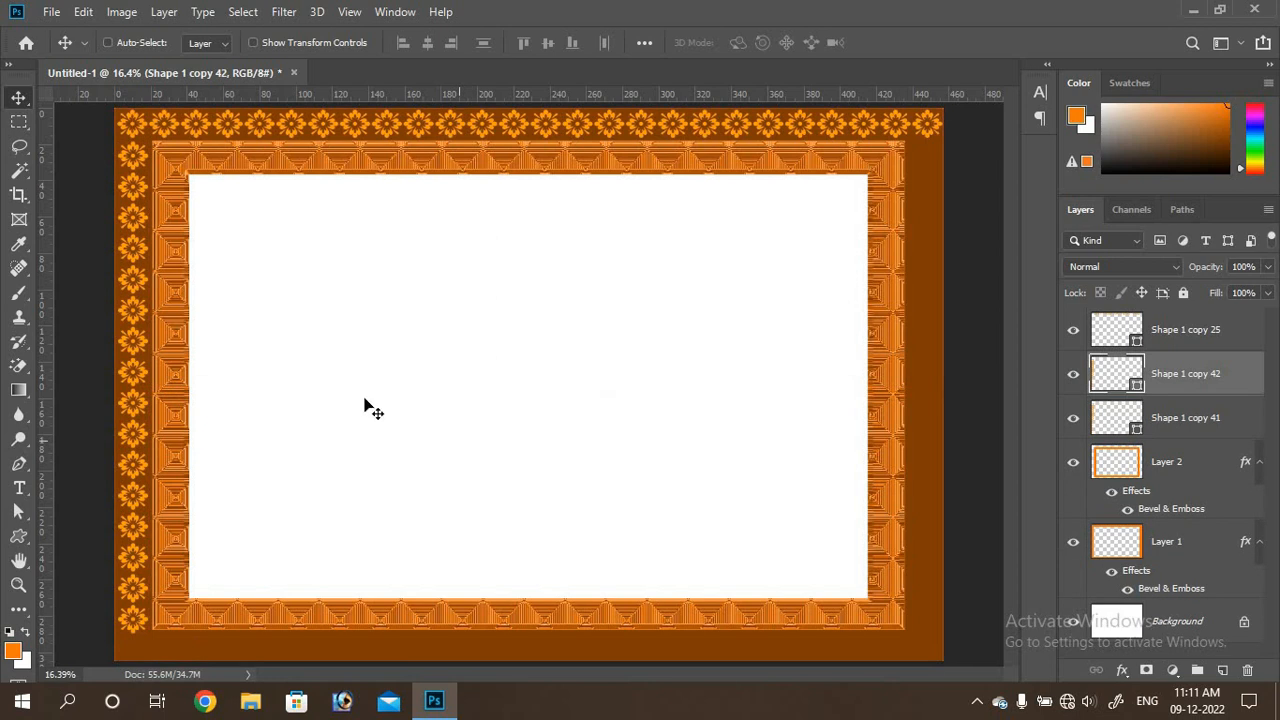
drag(137, 347, 946, 340)
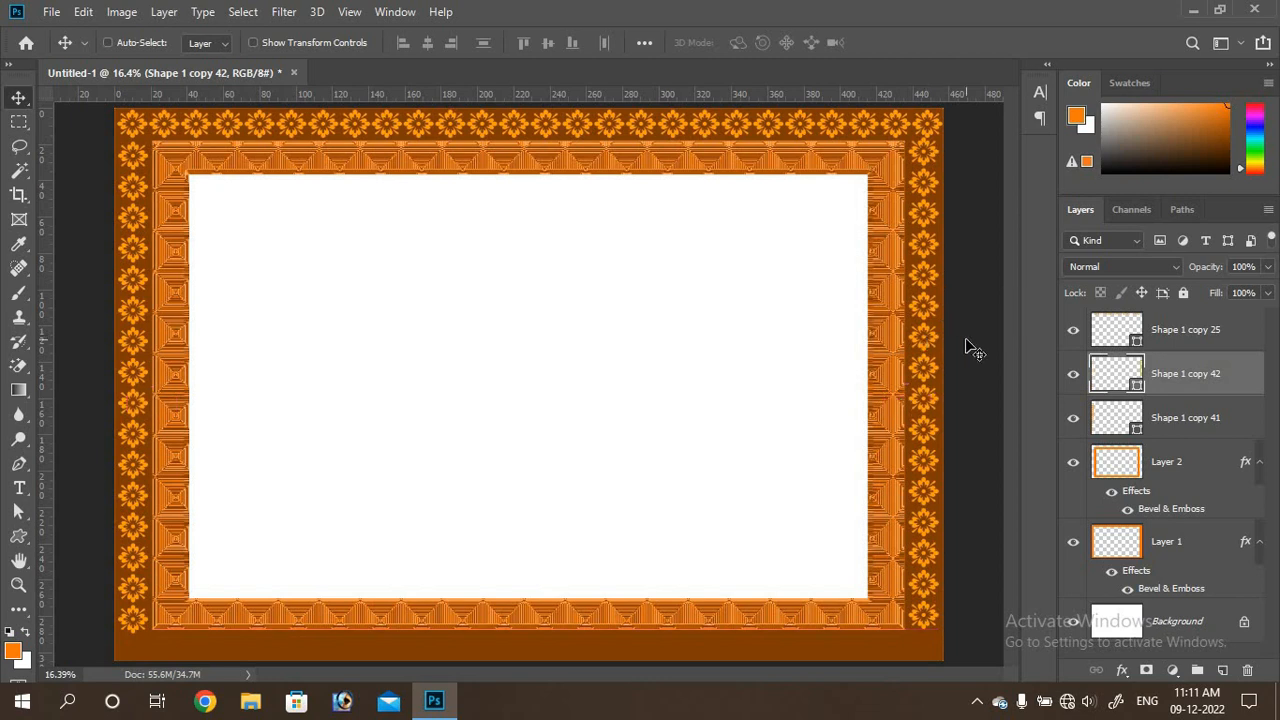
key(shift+Right)
key(shift+Right)
key(shift+Down)
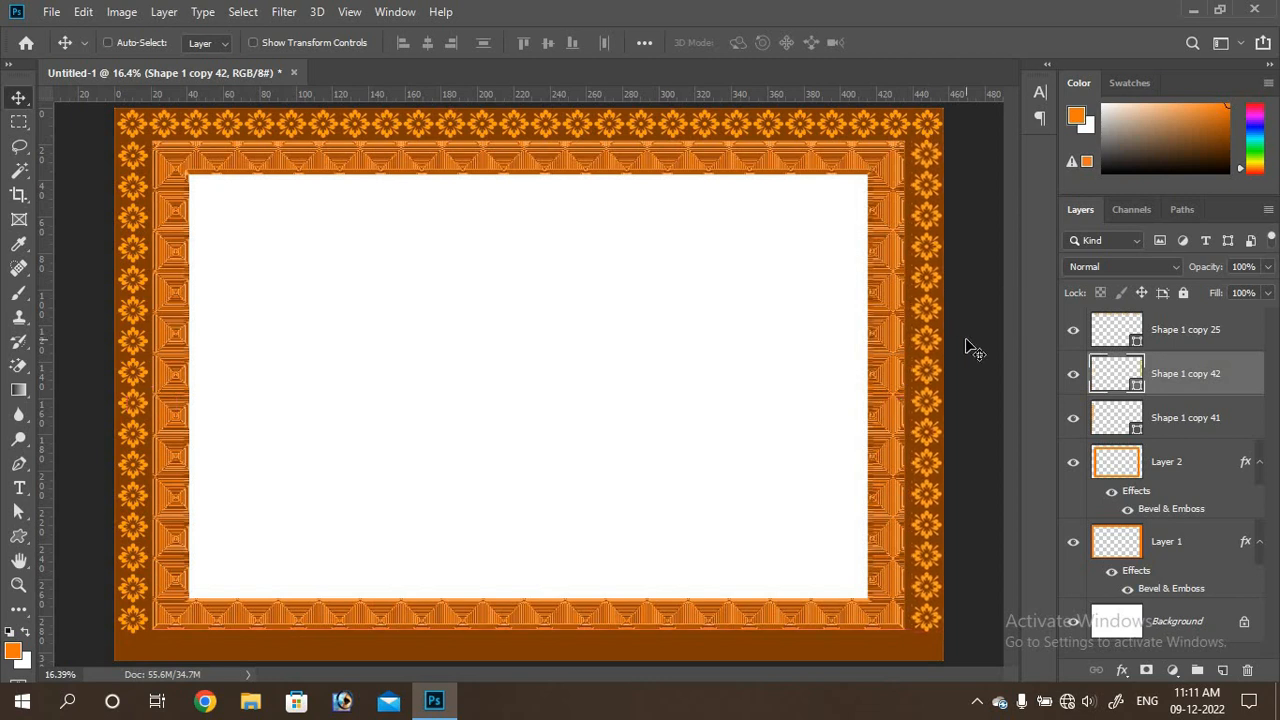
key(shift+Right)
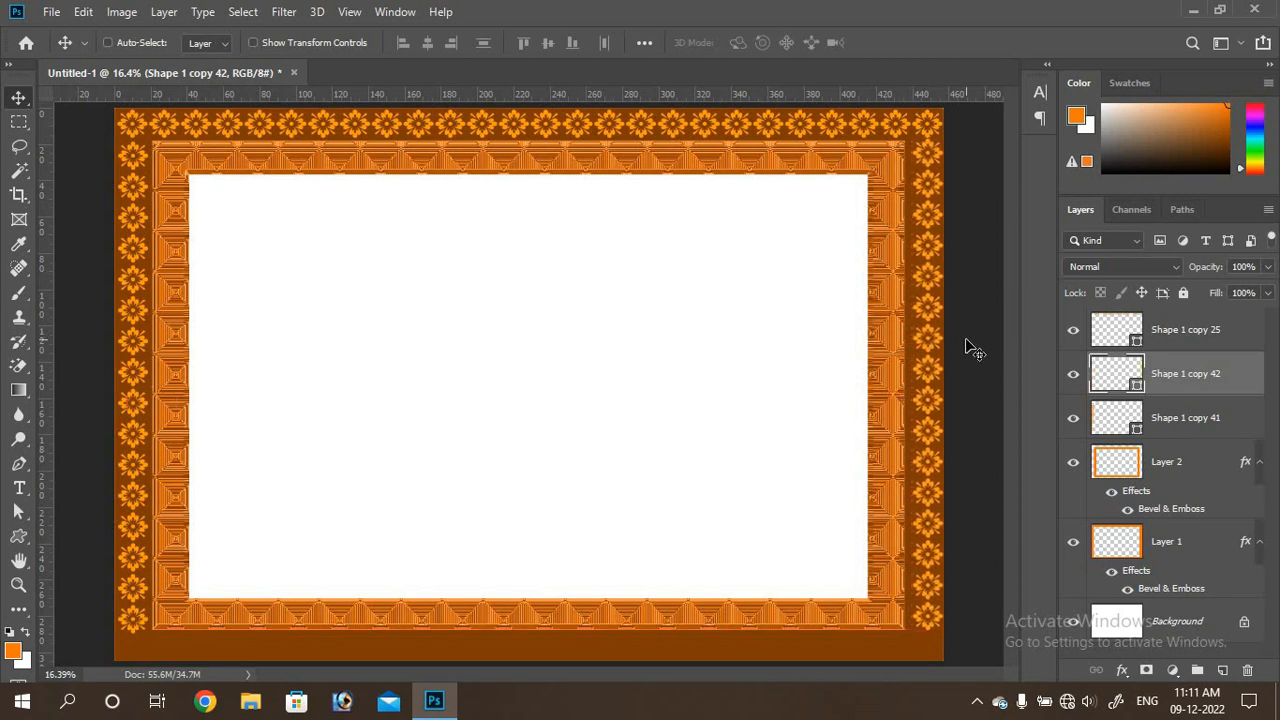
key(shift+Right)
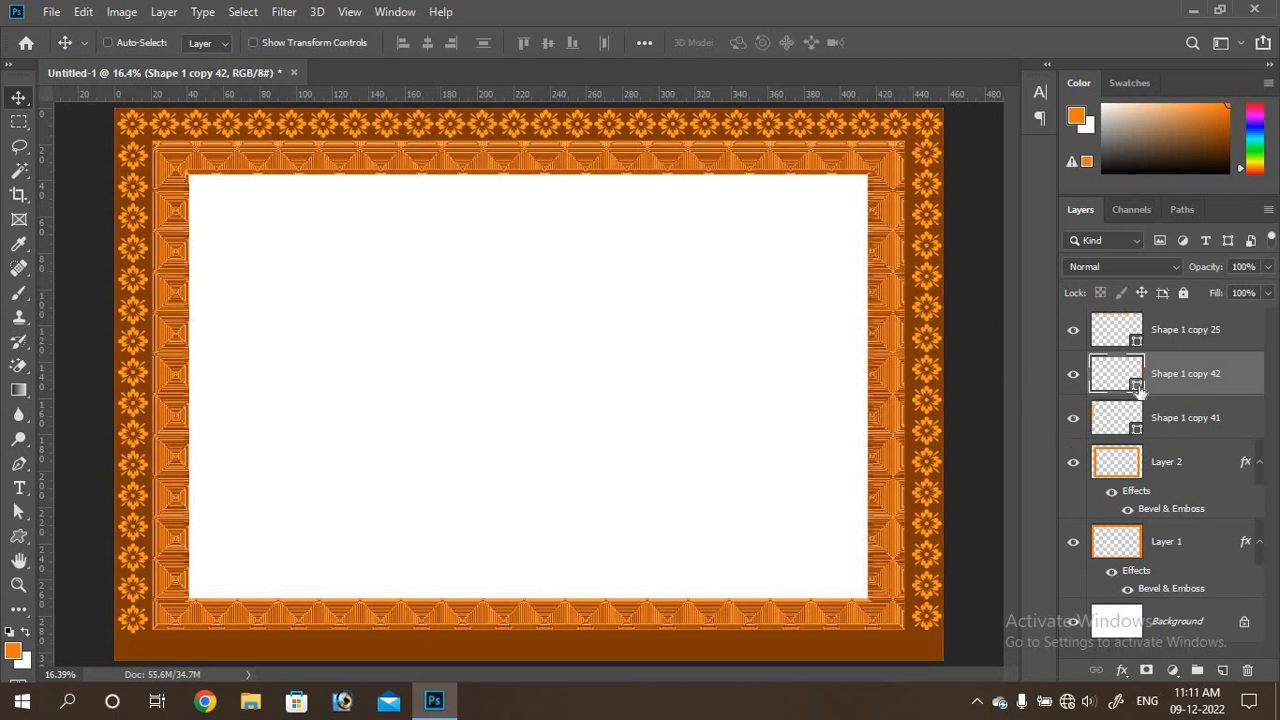
- Duplicate the merged top ornament row, Shape 1 copy 25, and move the copy straight down onto the frame's bottom border
click(1189, 326)
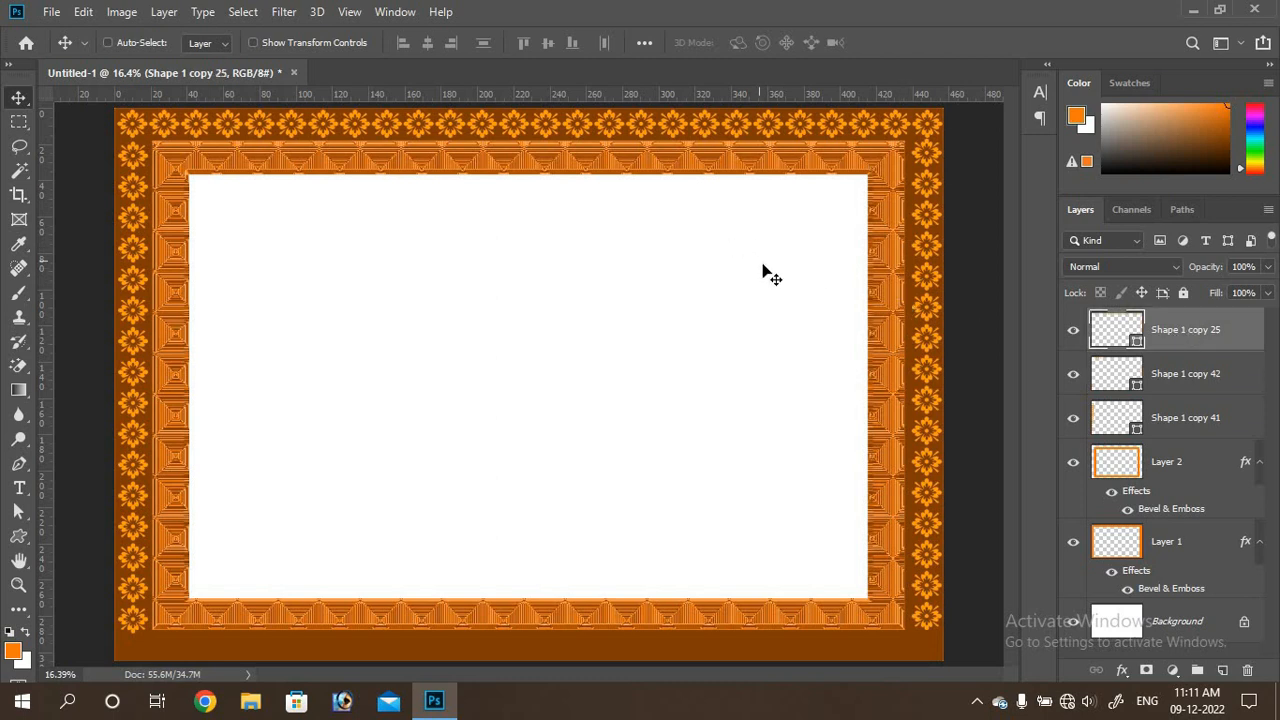
key(ctrl)
key(ctrl+j)
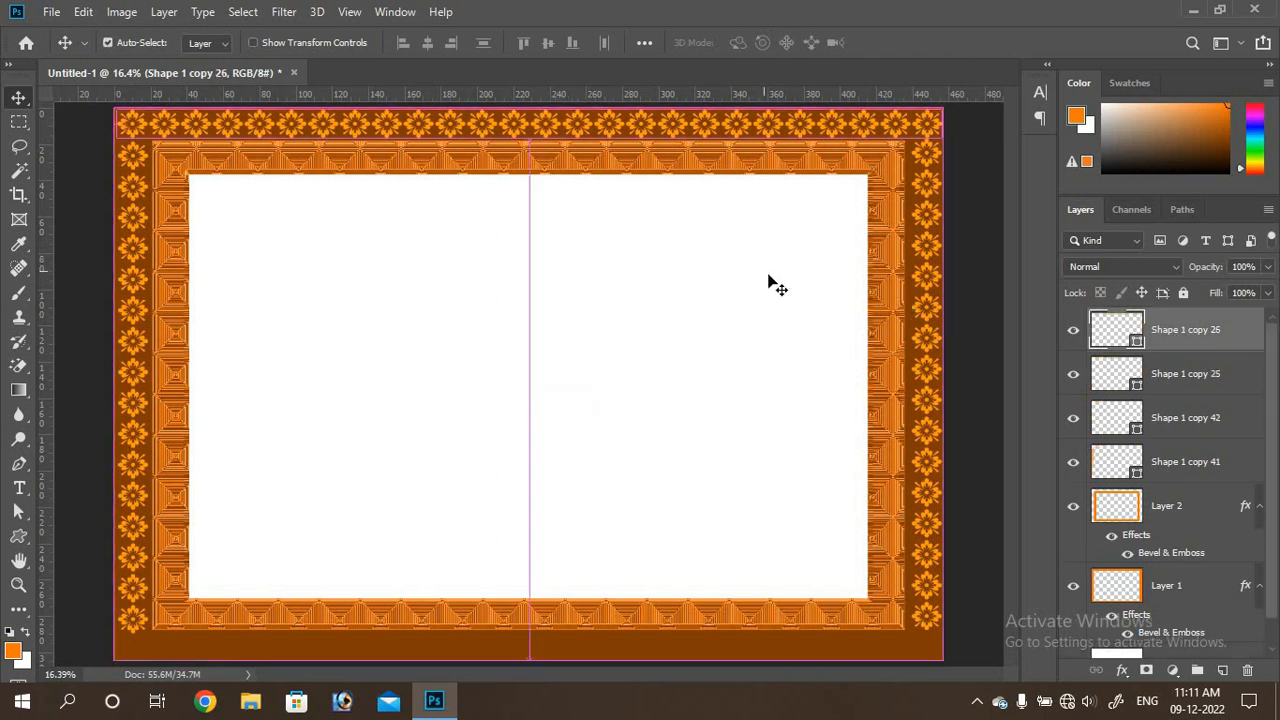
drag(666, 123, 667, 646)
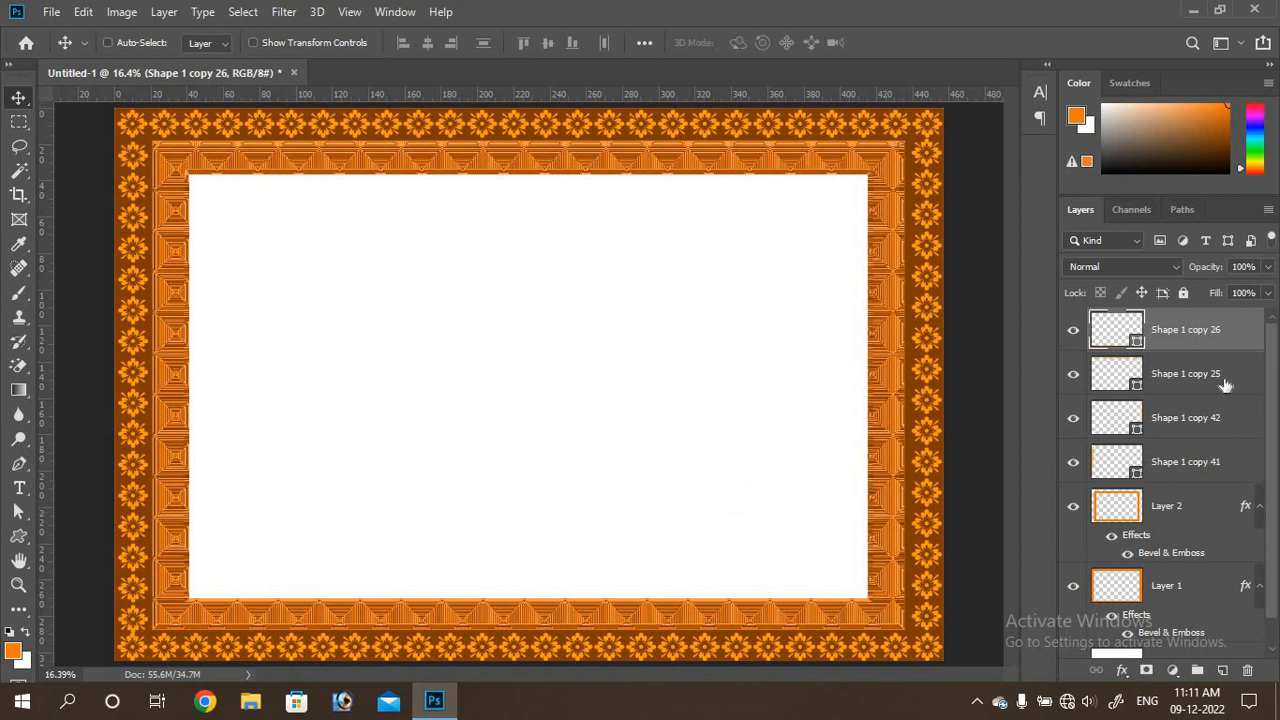
- Link and merge all ornament and border layers, from Shape 1 copy 26 down to Layer 1, and select the Background layer
drag(1275, 398, 1266, 410)
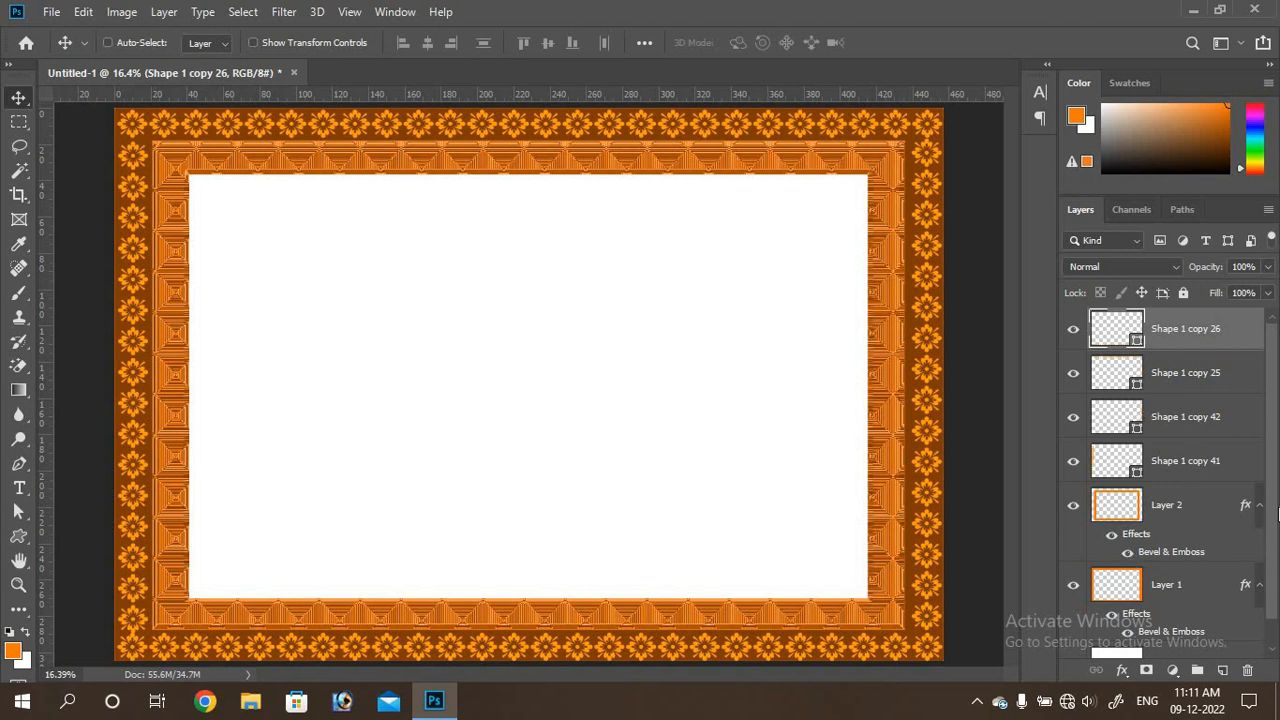
shift+click(1195, 597)
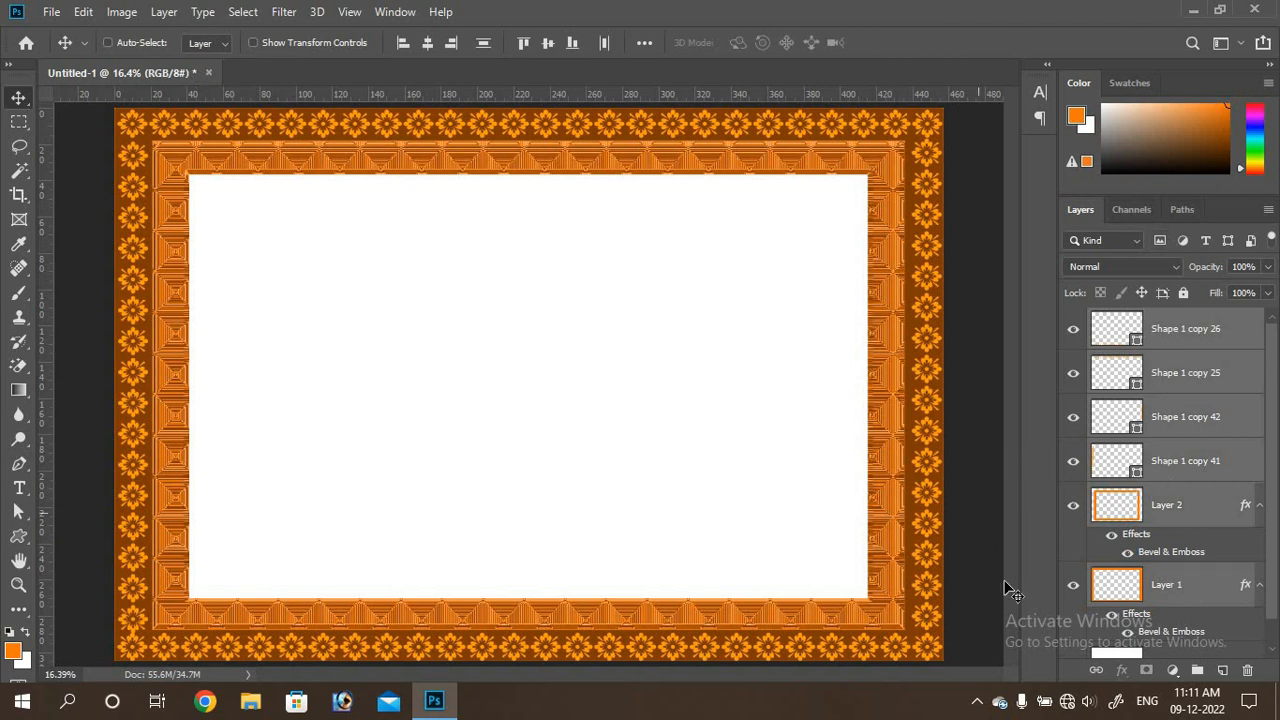
click(1096, 669)
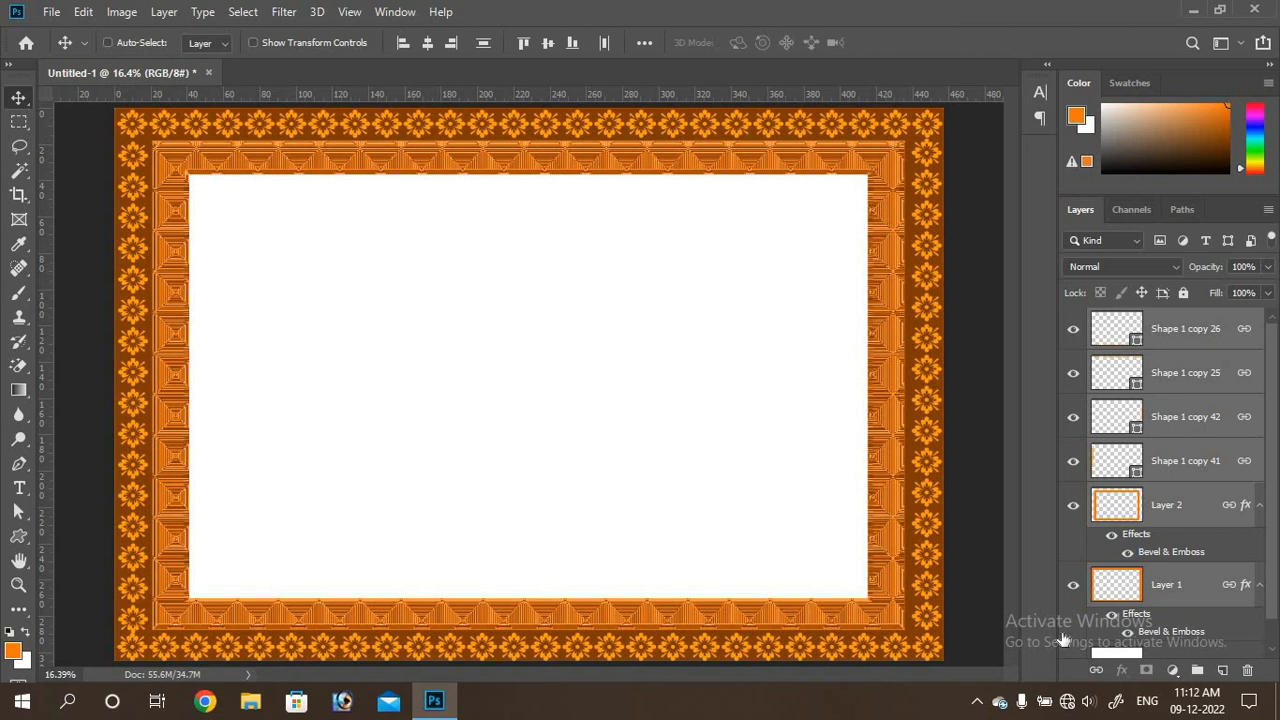
key(ctrl+s)
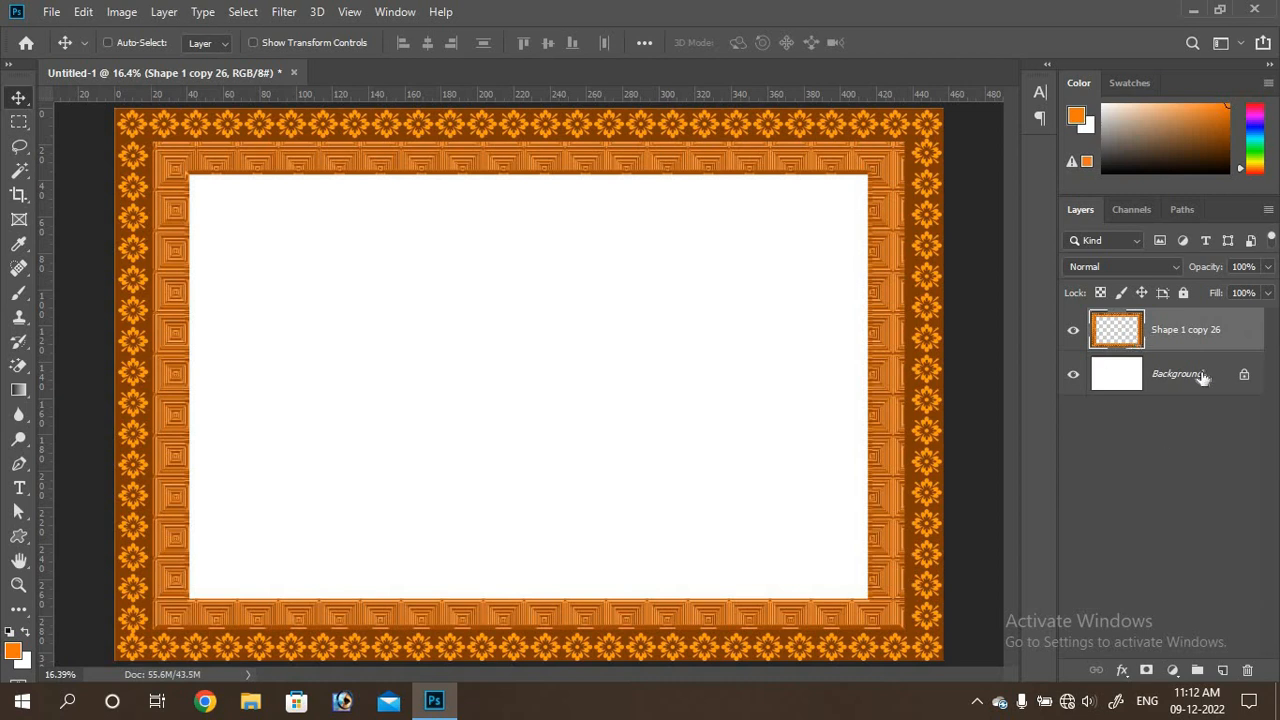
click(1178, 381)
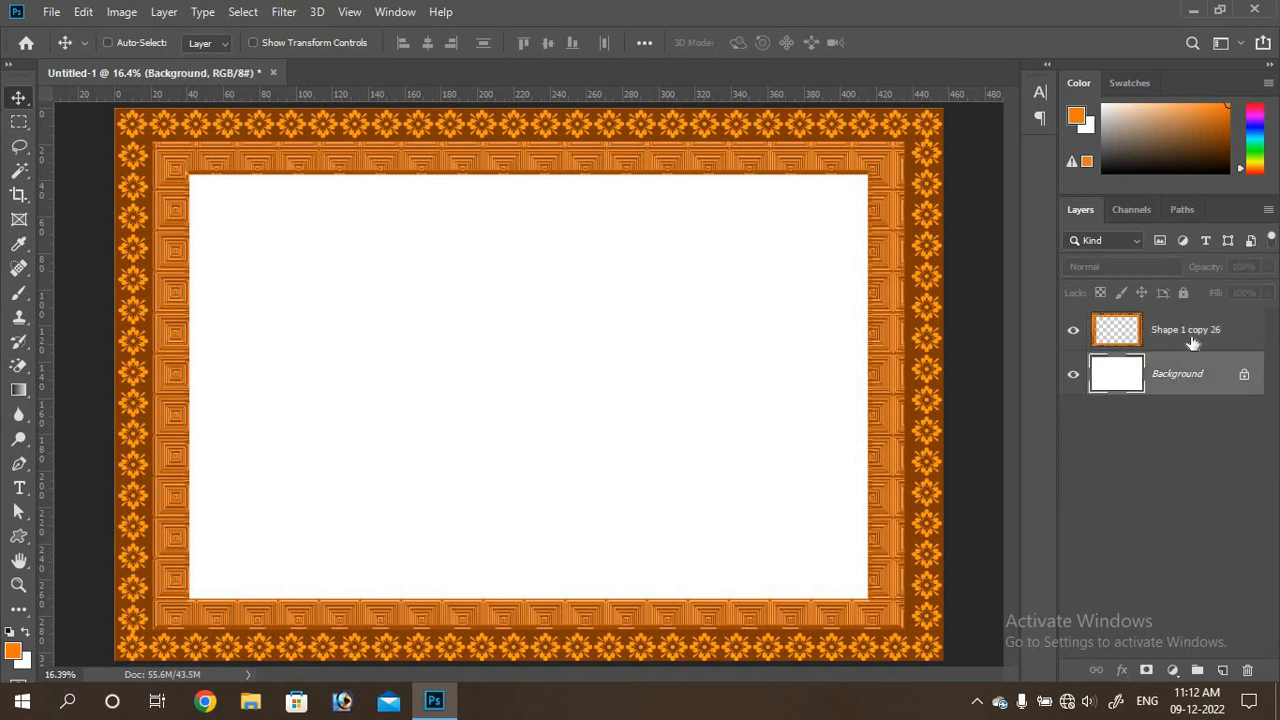
- Select the merged frame layer, Shape 1 copy 26, and hide the Background layer so the frame's opening is transparent
click(1190, 344)
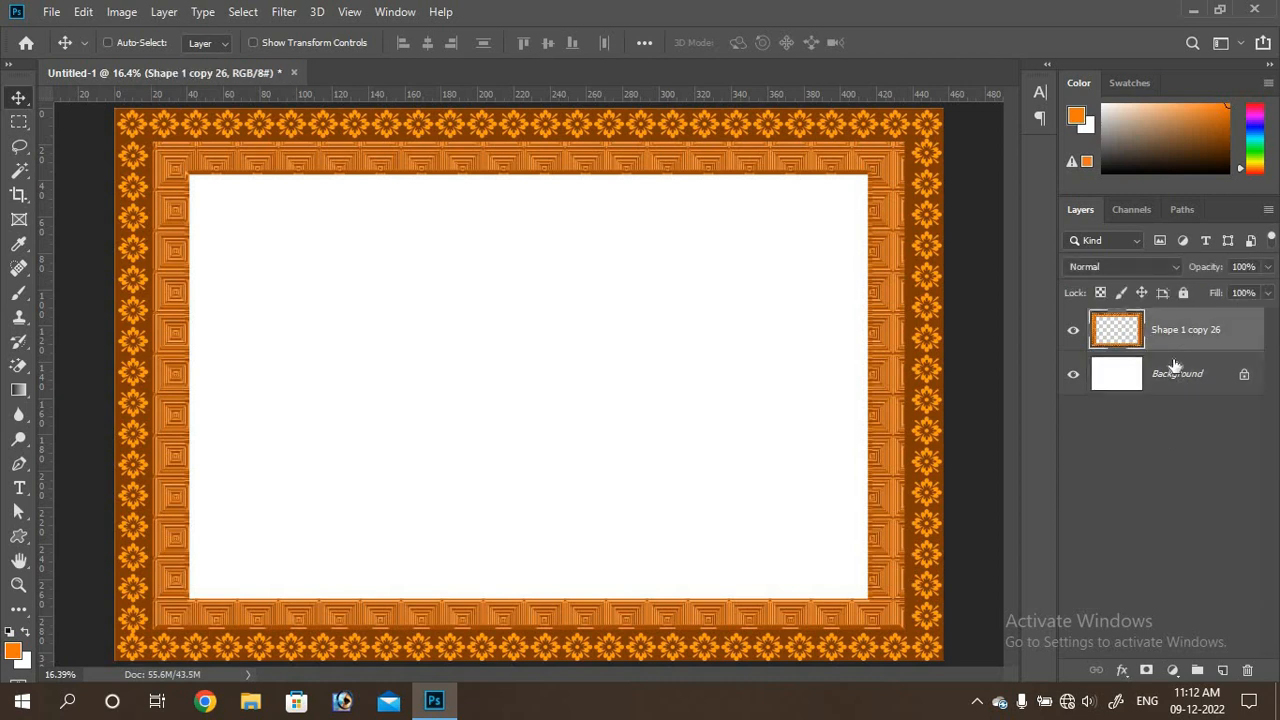
click(1075, 378)
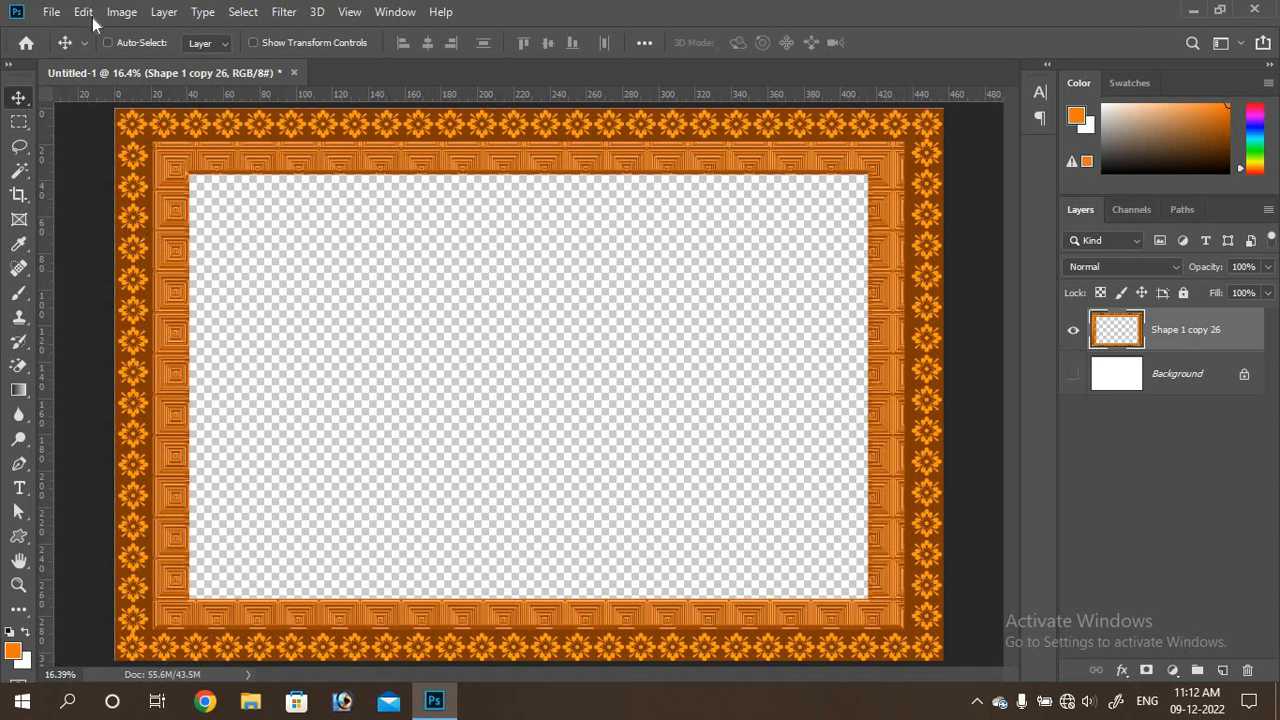
- Save the frame as a PNG file named Frame in the Photoshop Cc PSD folder, using the large file size option without interlacing
click(53, 19)
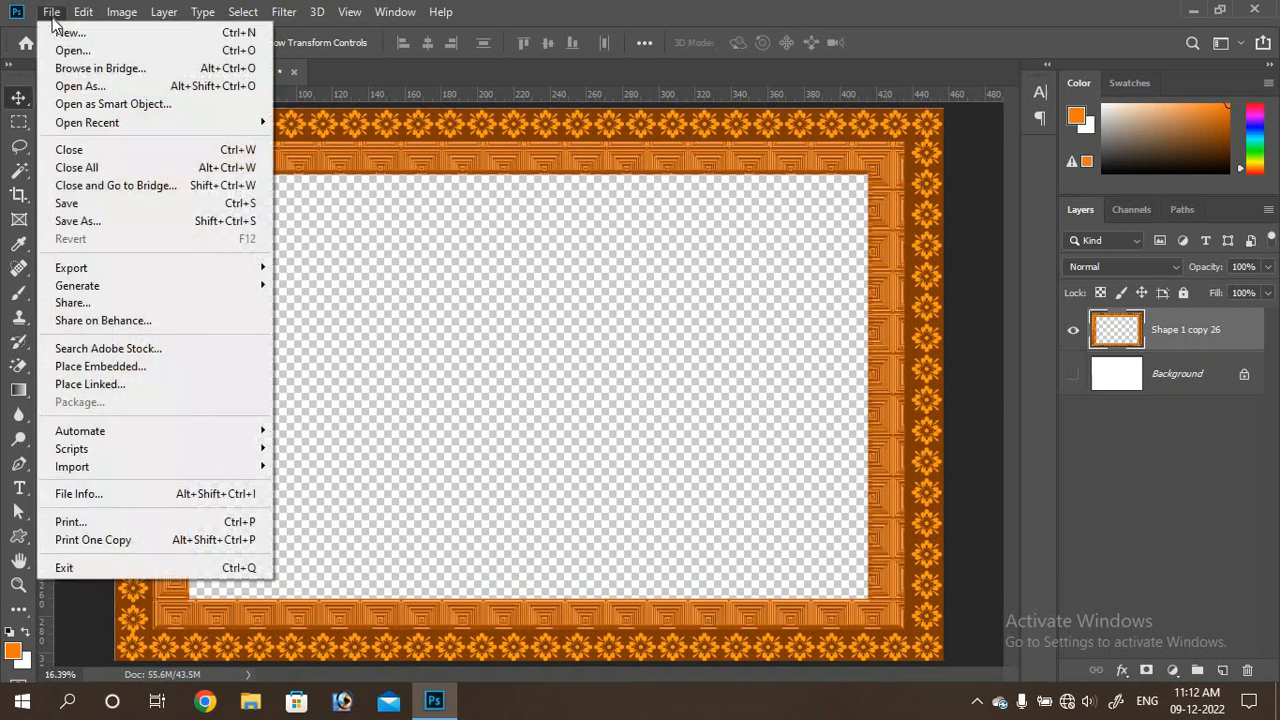
click(70, 223)
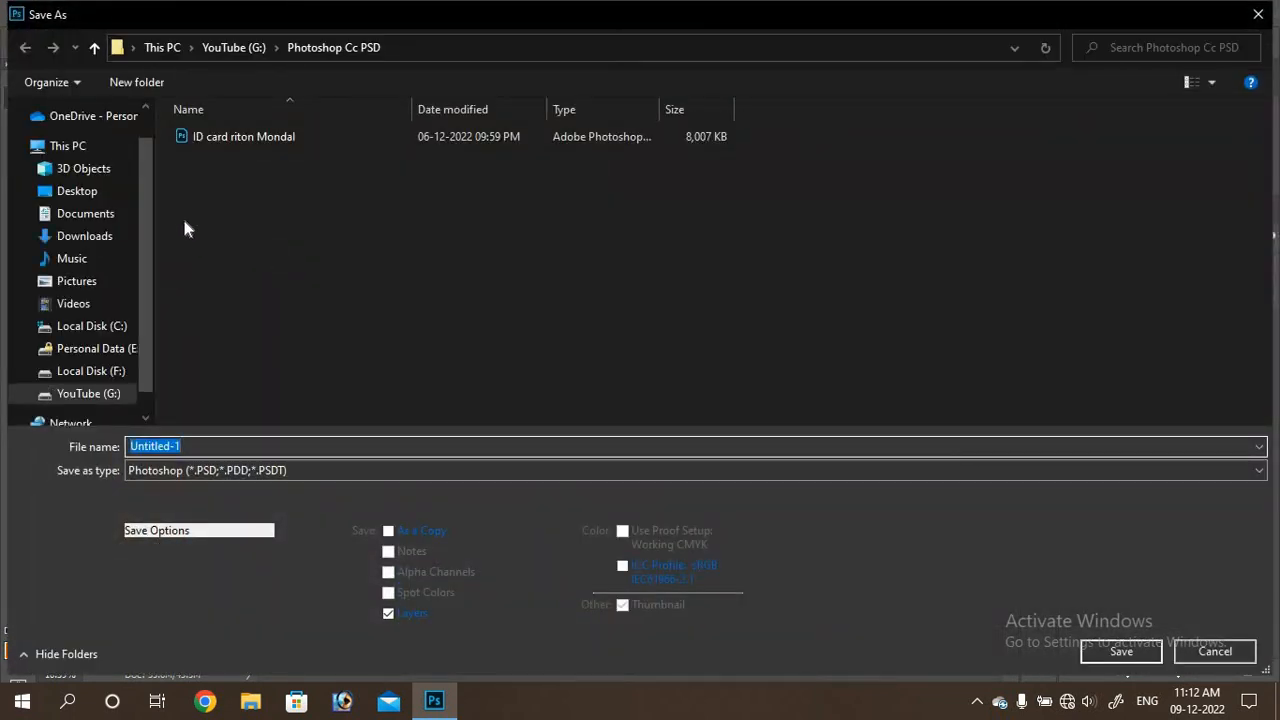
scroll(151, 227, down, 1)
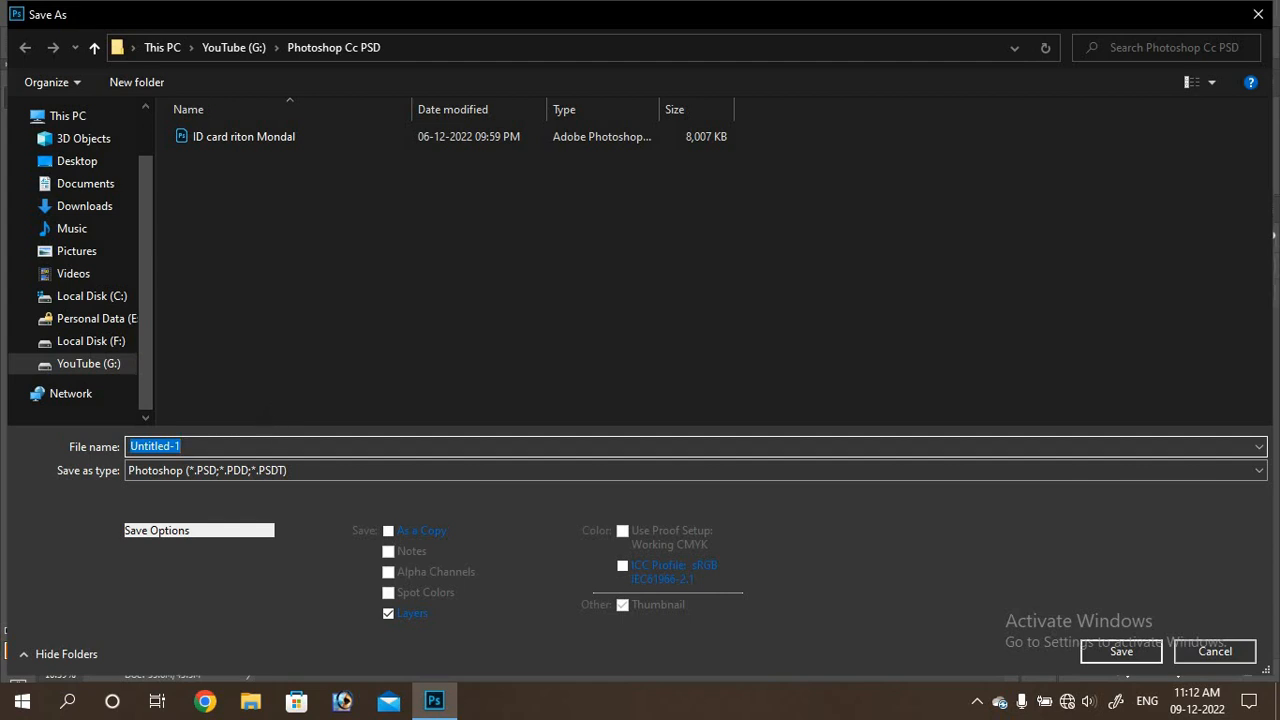
key(End)
key(shift+Home)
key(BackSpace)
text(Frame)
click(184, 474)
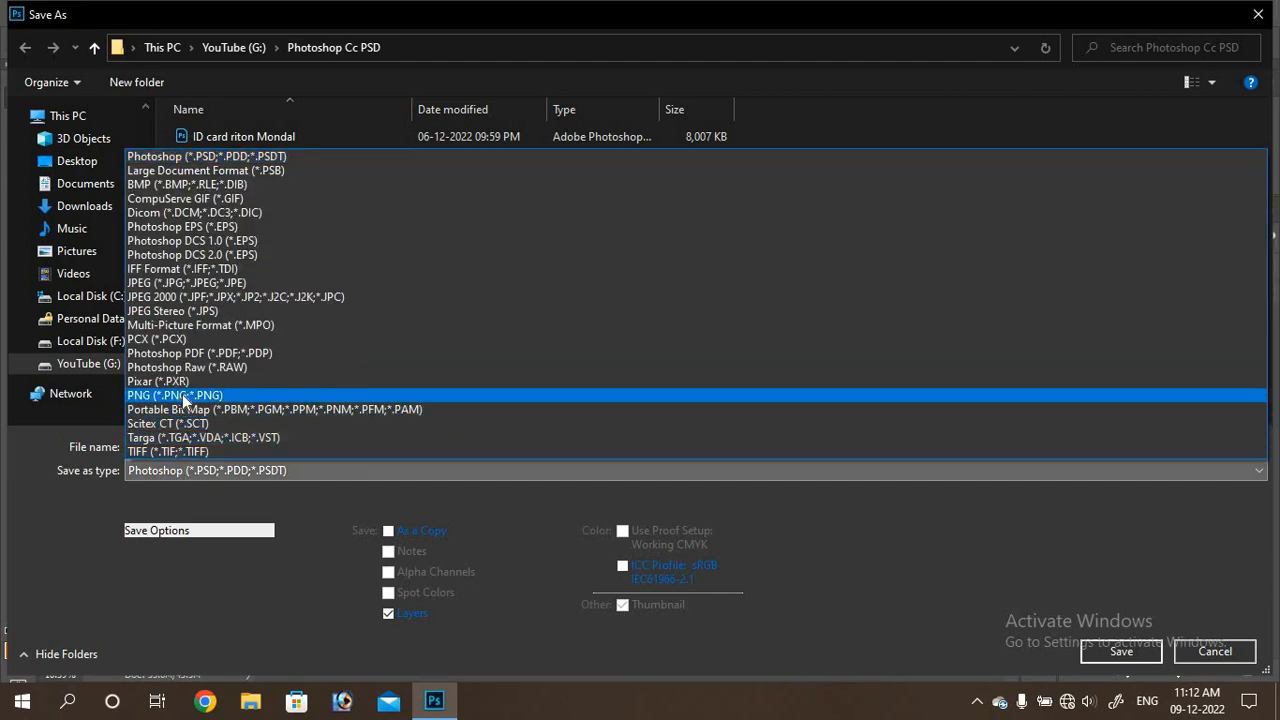
click(224, 397)
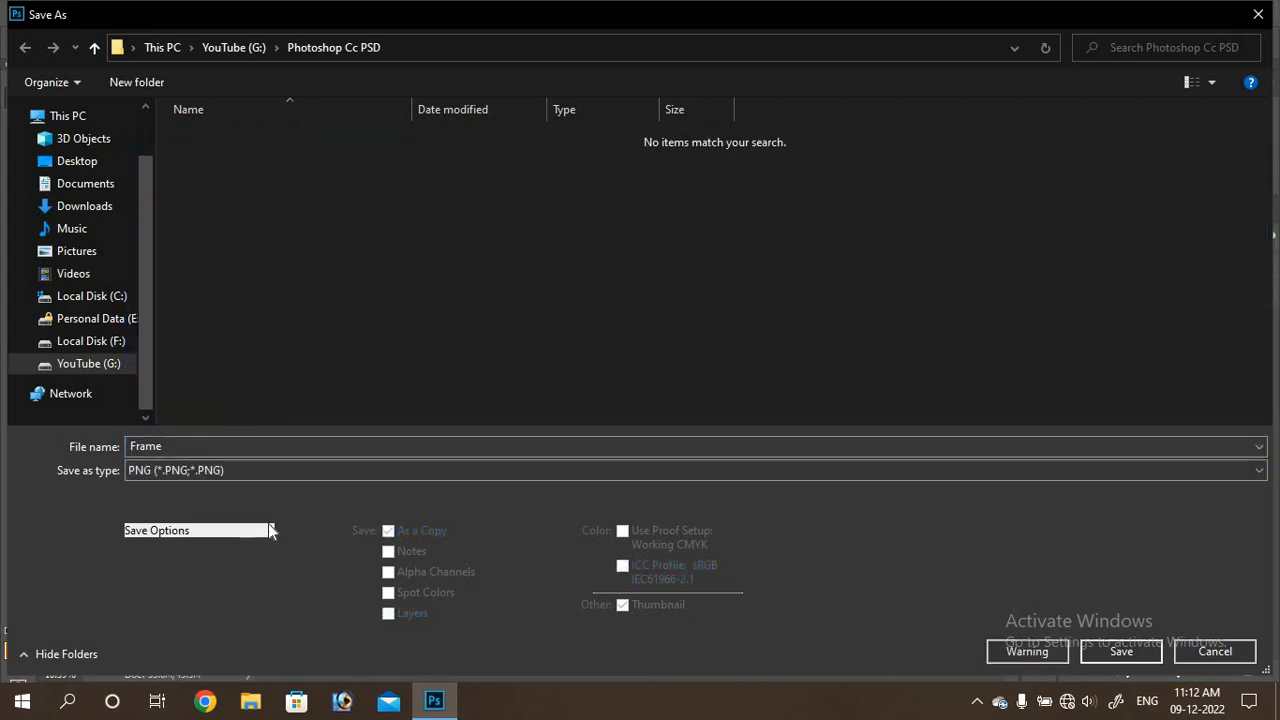
click(1121, 651)
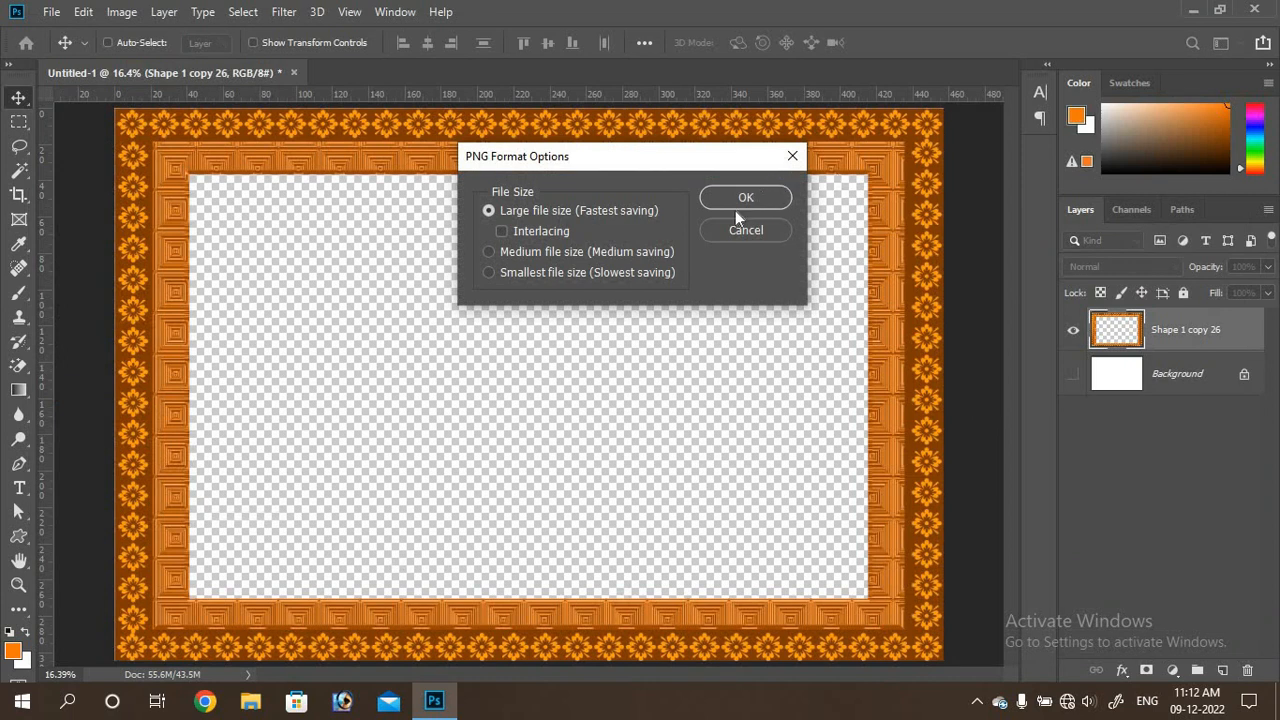
click(742, 198)
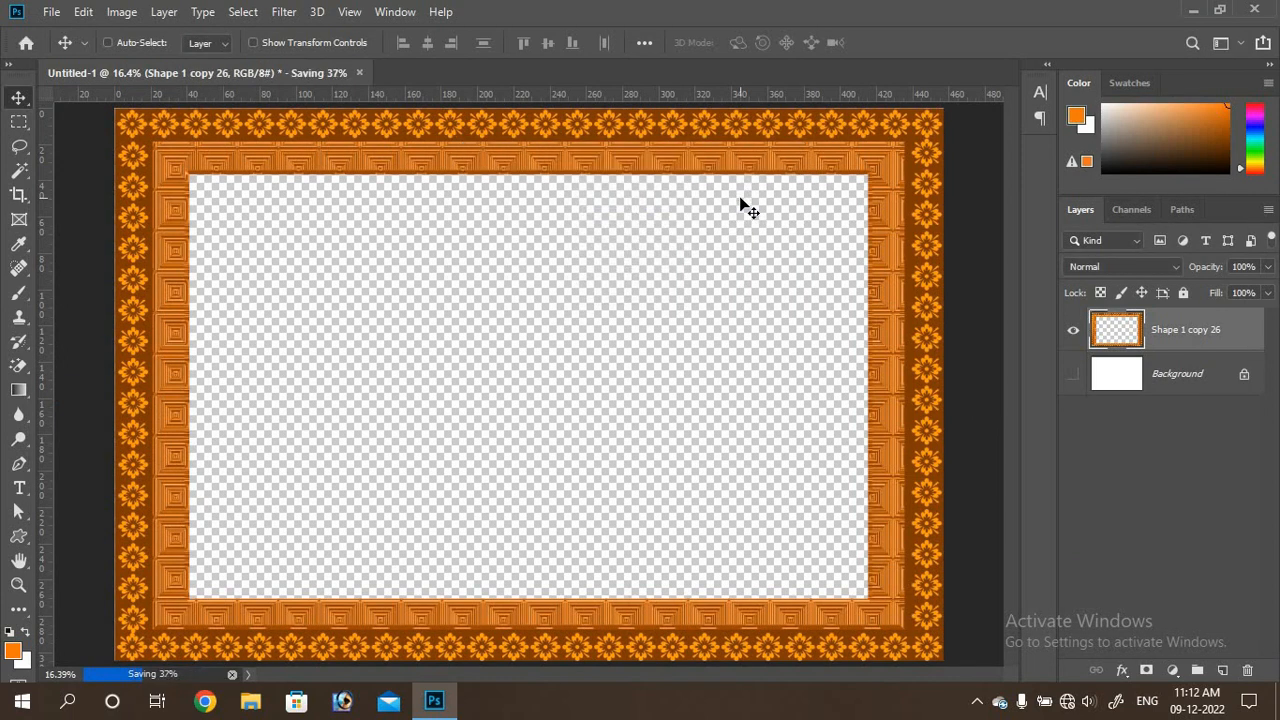